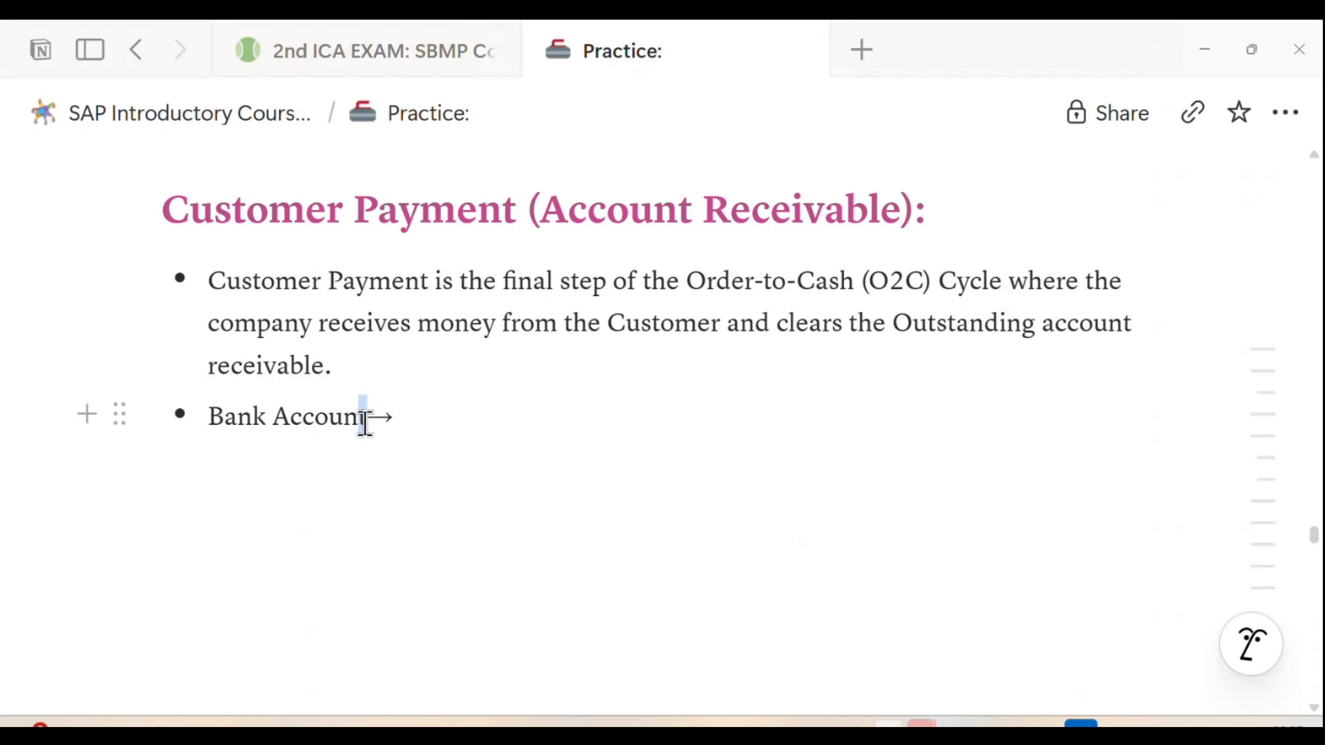
Step: Complete the Bank Account bullet by entering the bank account number after its arrow
left_click(372, 430)
left_click(428, 414)
type("127002")
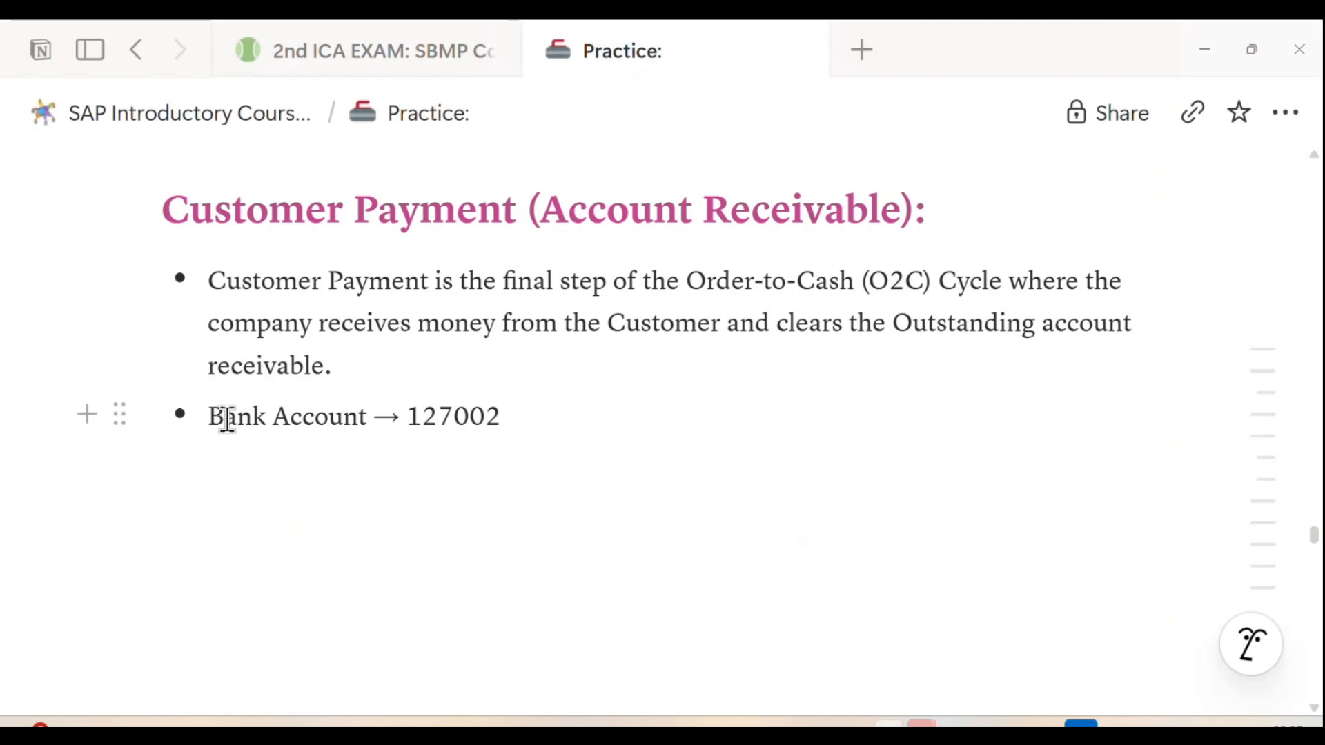
left_click_drag(210, 417, 505, 419)
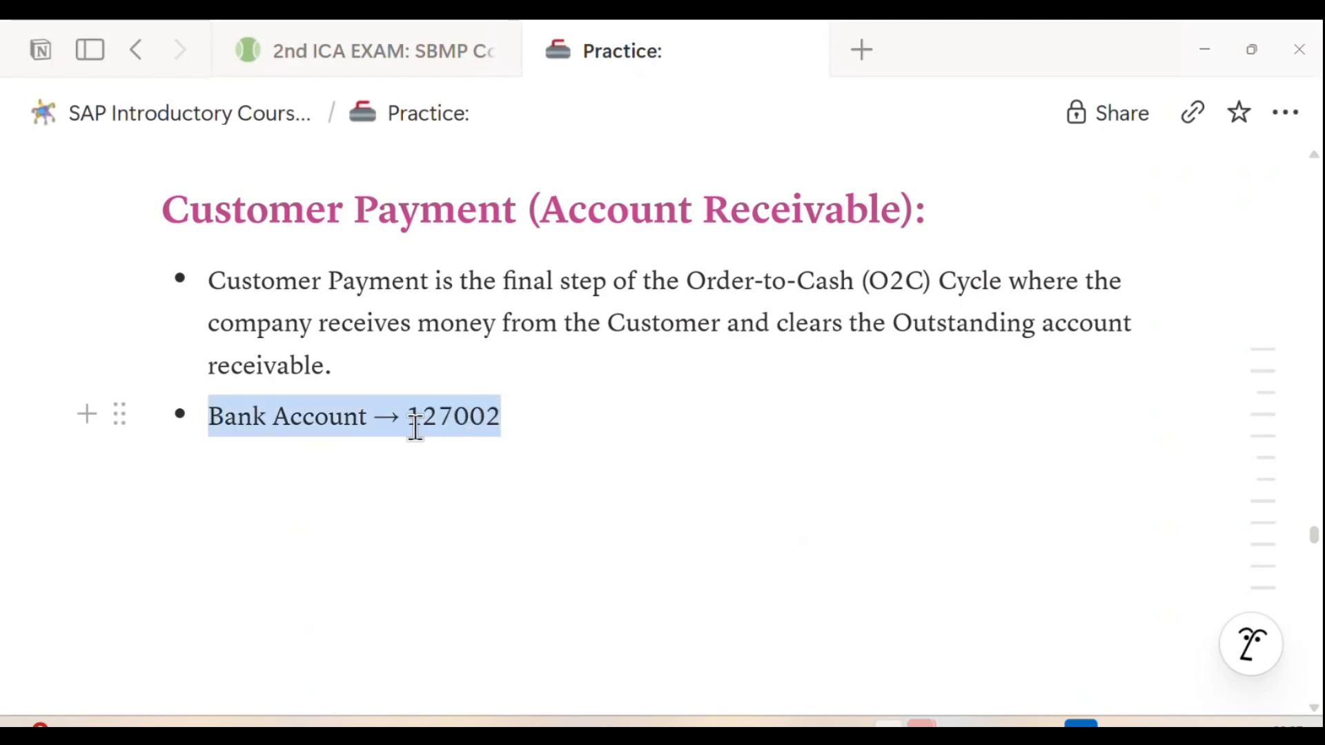
left_click(329, 418)
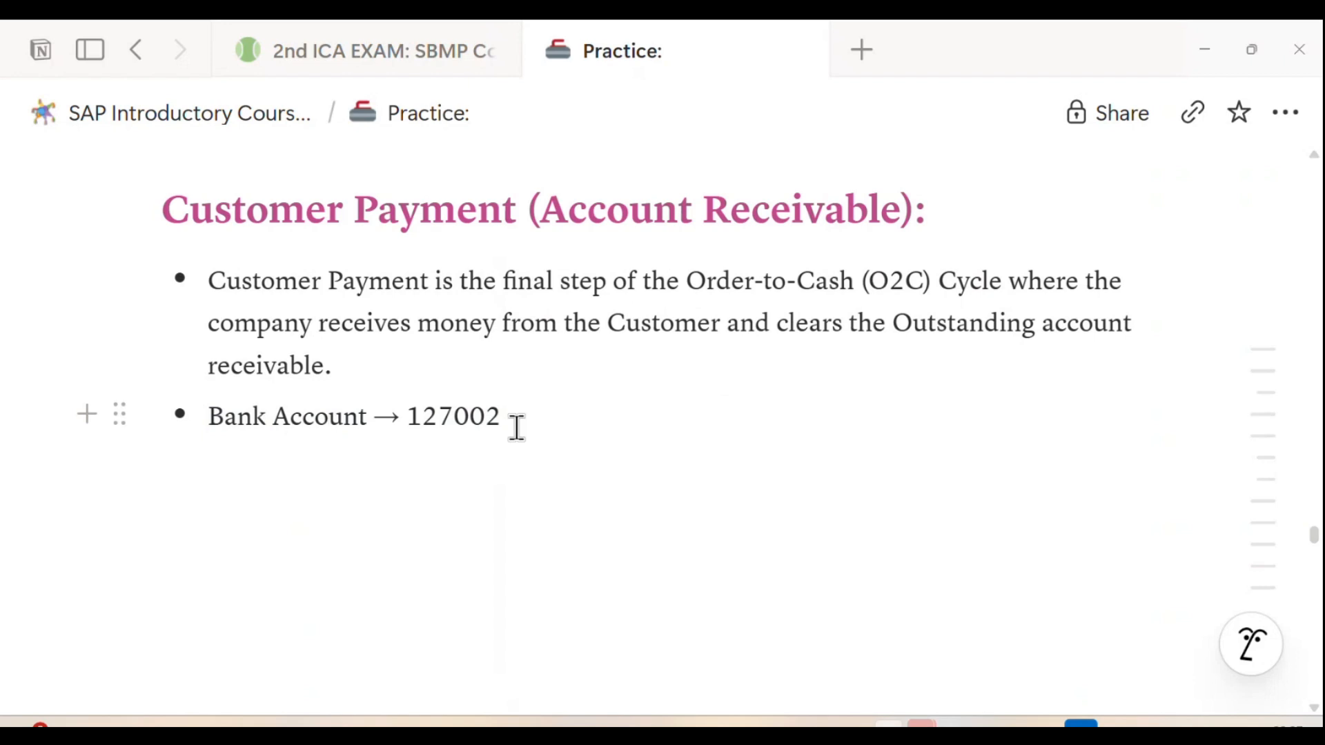
Step: Add a bullet reading "Customer Payment → BP" below the Bank Account line
key("Return")
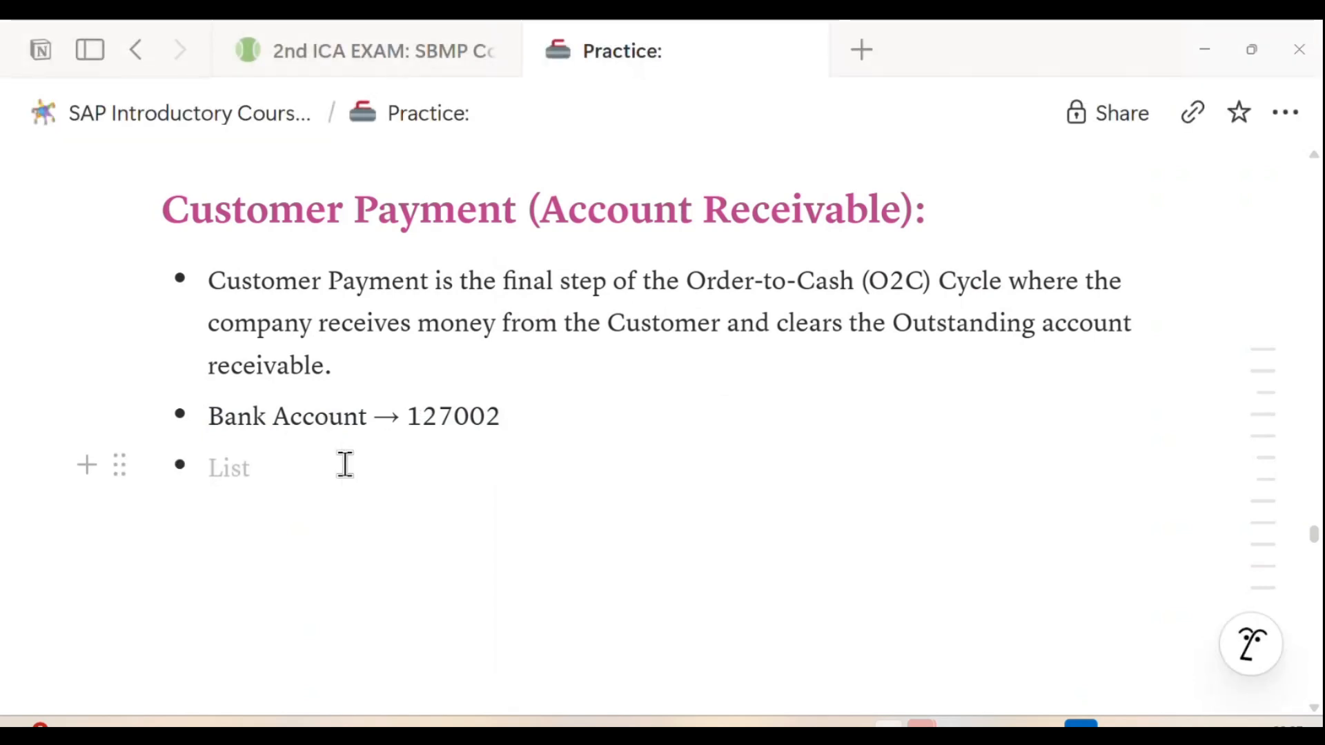
type("Custo")
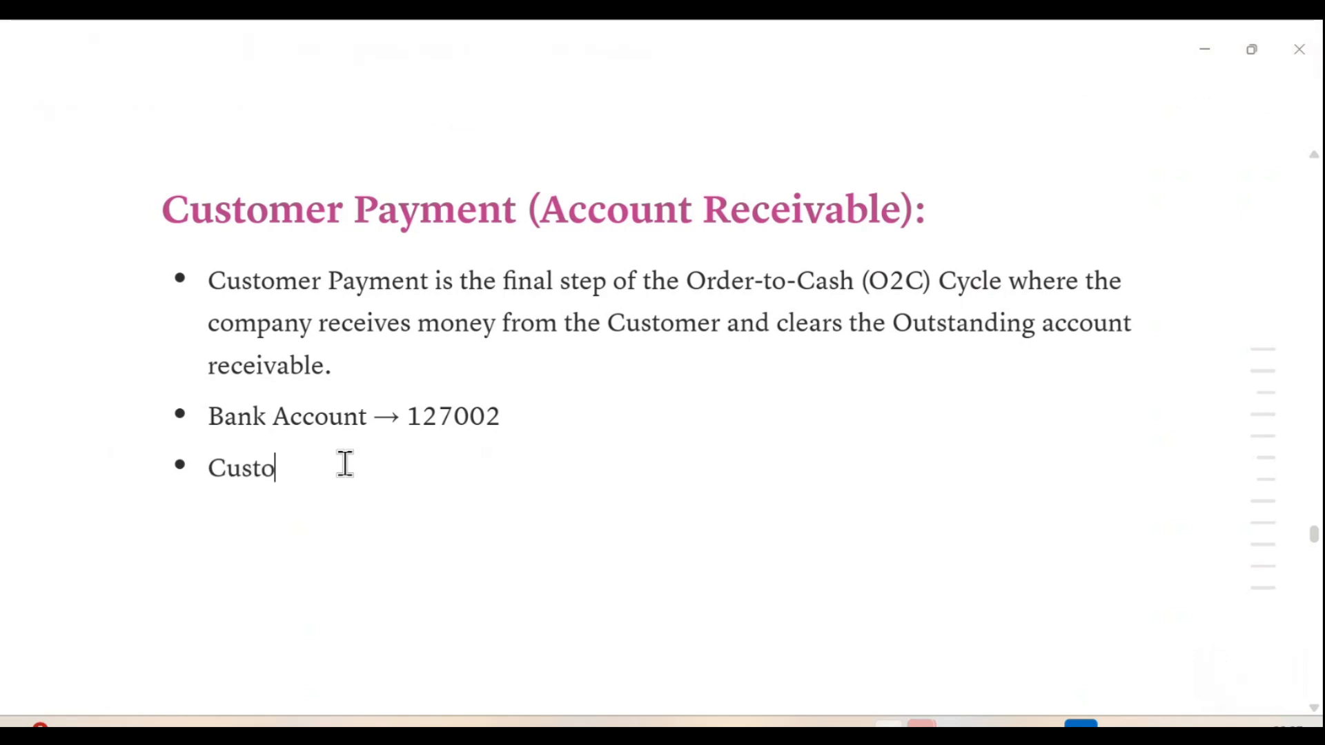
type("mer Payment -")
type("> ")
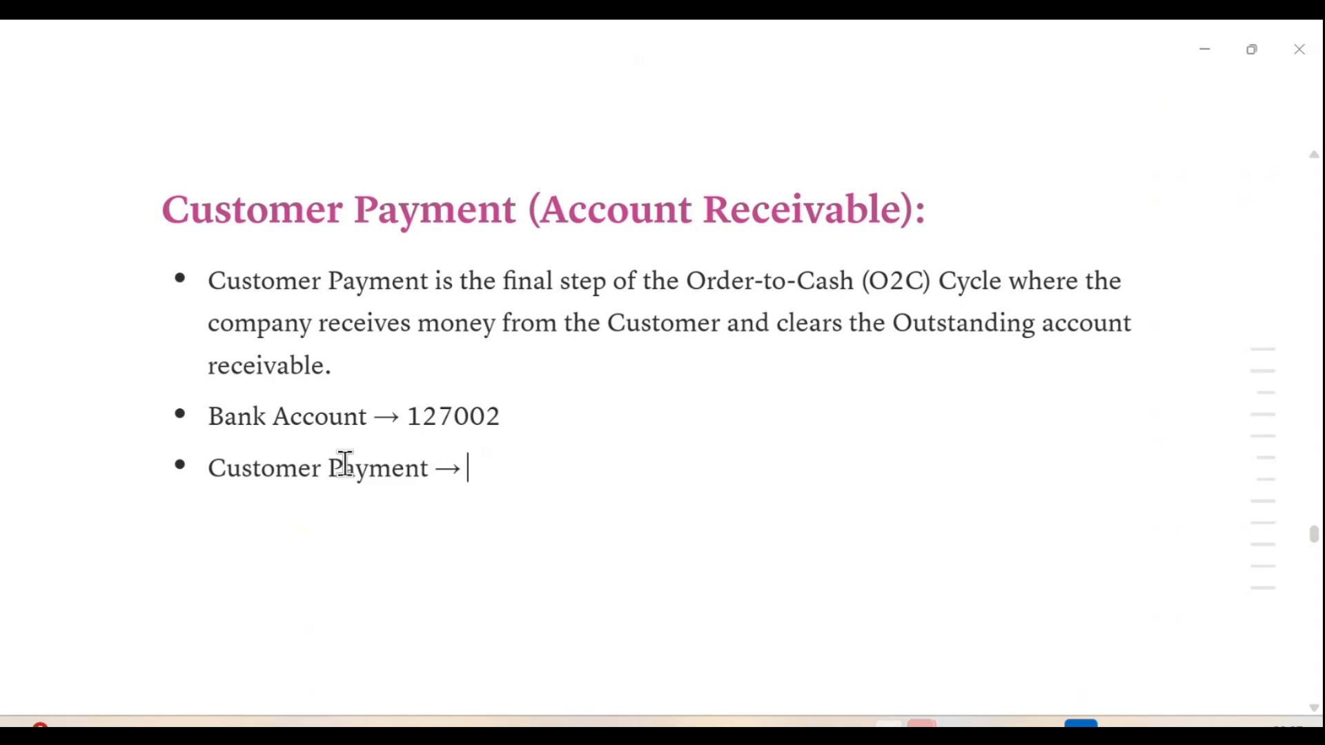
type("BP")
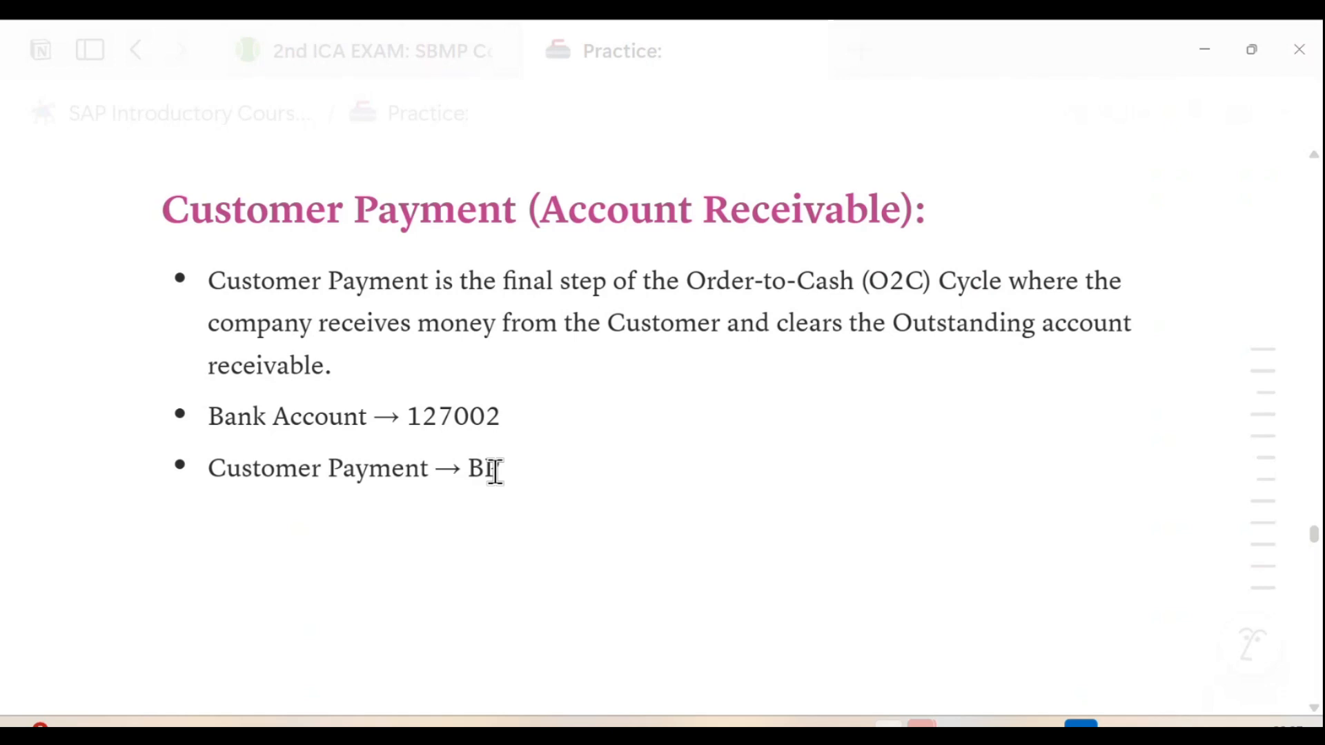
Step: Copy the customer number from the sales order notes above Outbound Delivery and paste it after "BP" in the Customer Payment bullet
scroll(582, 479, "up", 5)
scroll(581, 480, "up", 15)
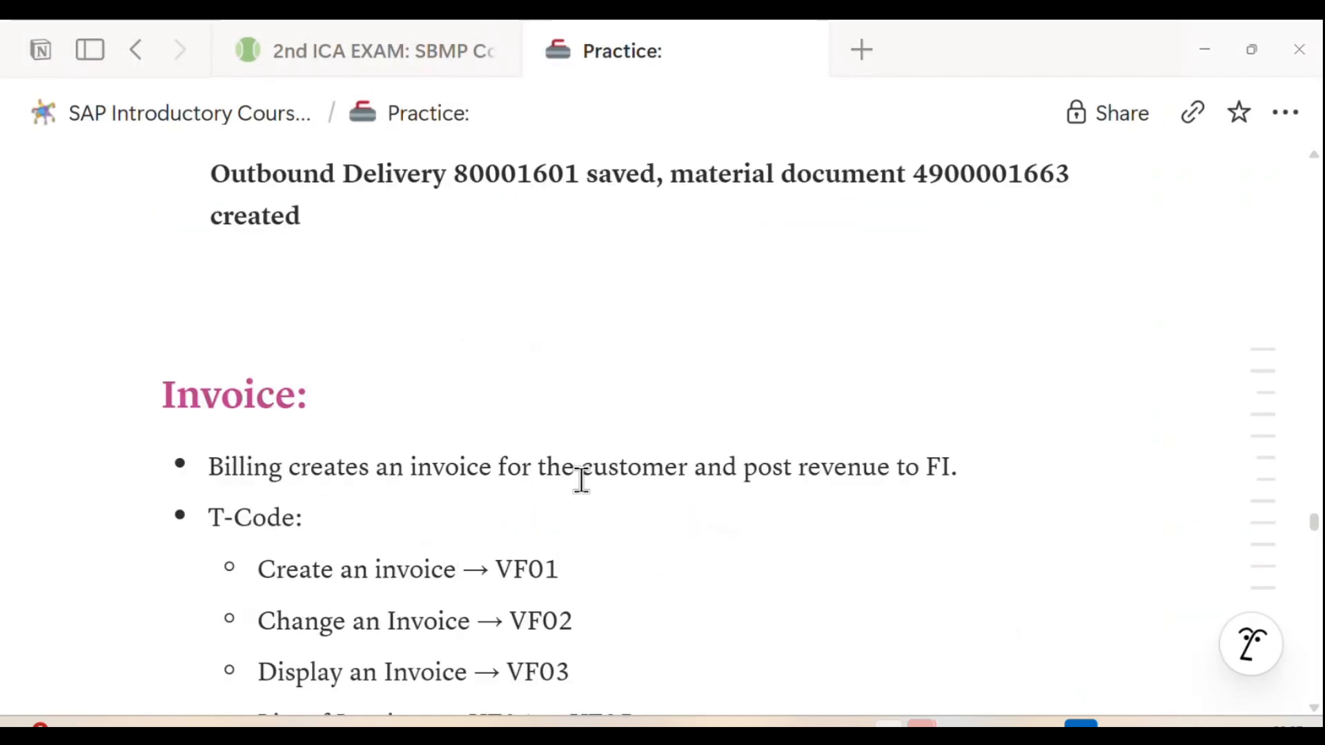
scroll(581, 479, "up", 20)
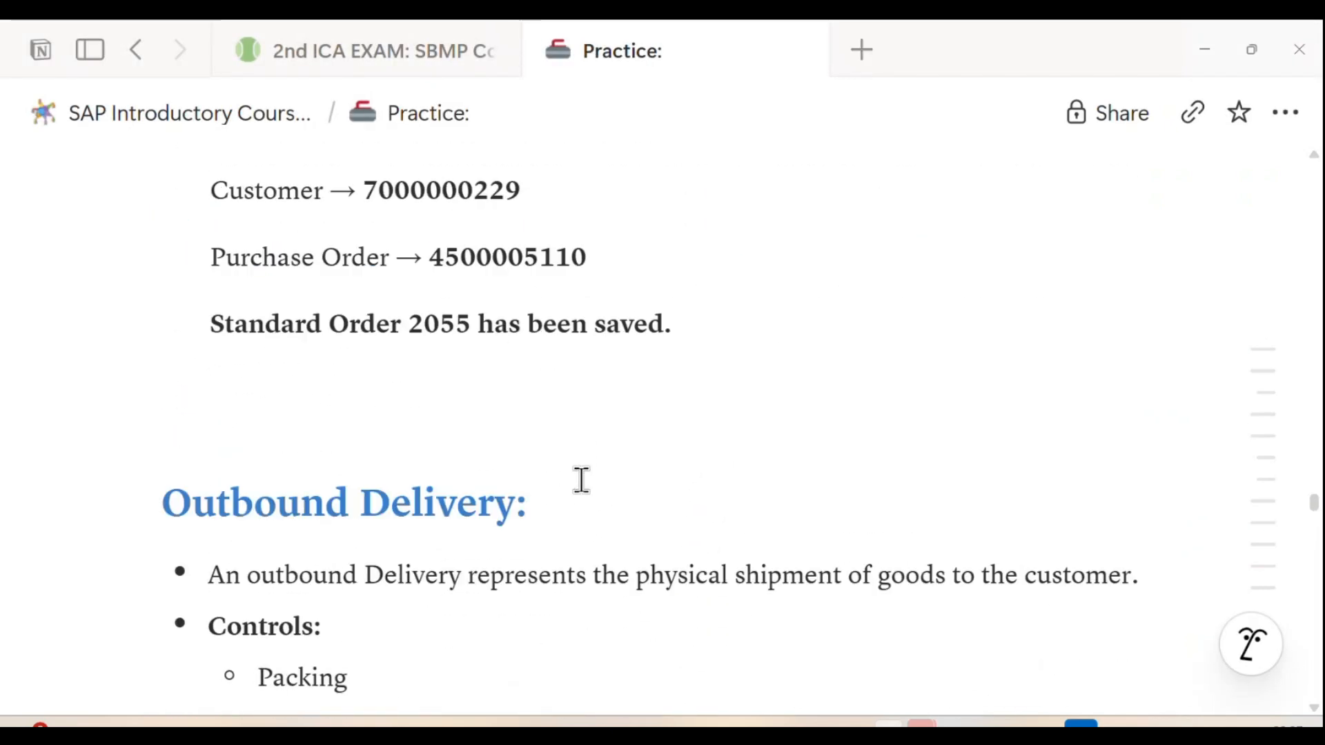
scroll(448, 407, "down", 3)
left_click(364, 323)
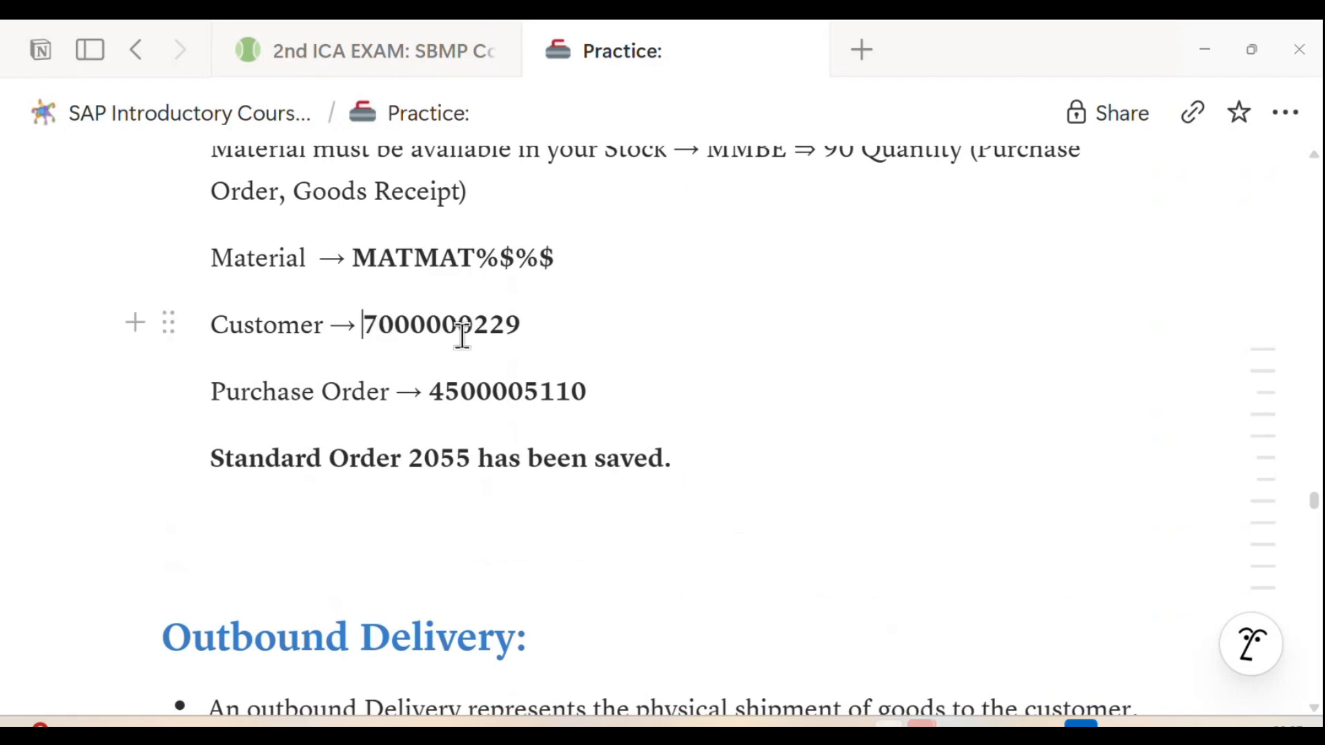
double_click(458, 327)
key("ctrl+c")
scroll(464, 384, "down", 20)
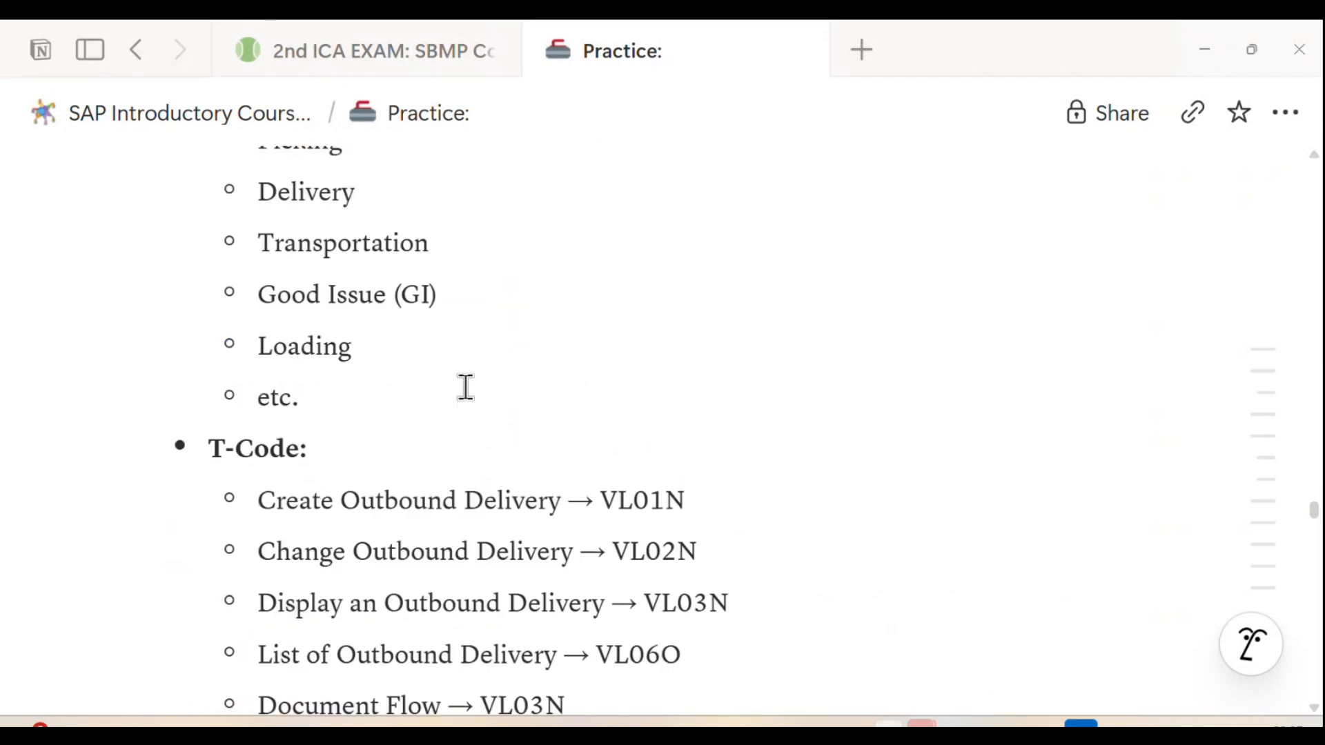
scroll(473, 394, "down", 15)
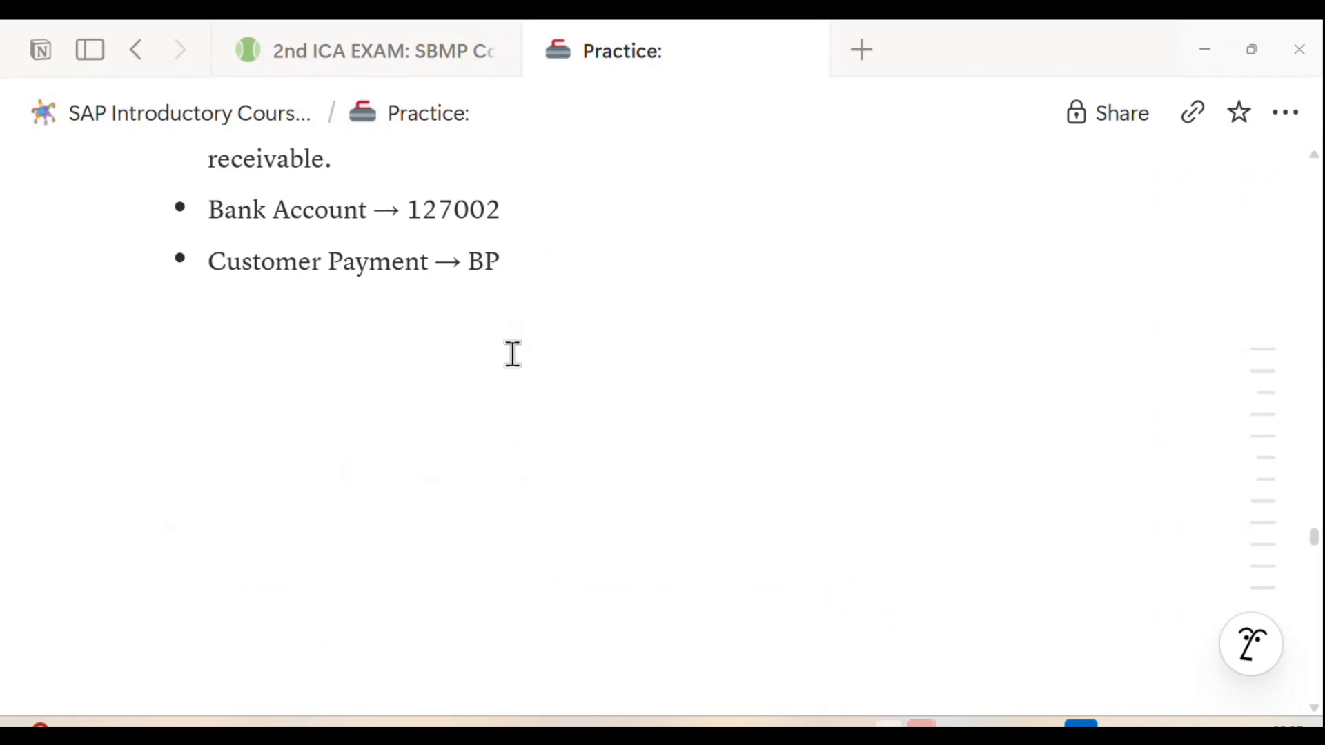
scroll(511, 352, "up", 2)
left_click(537, 357)
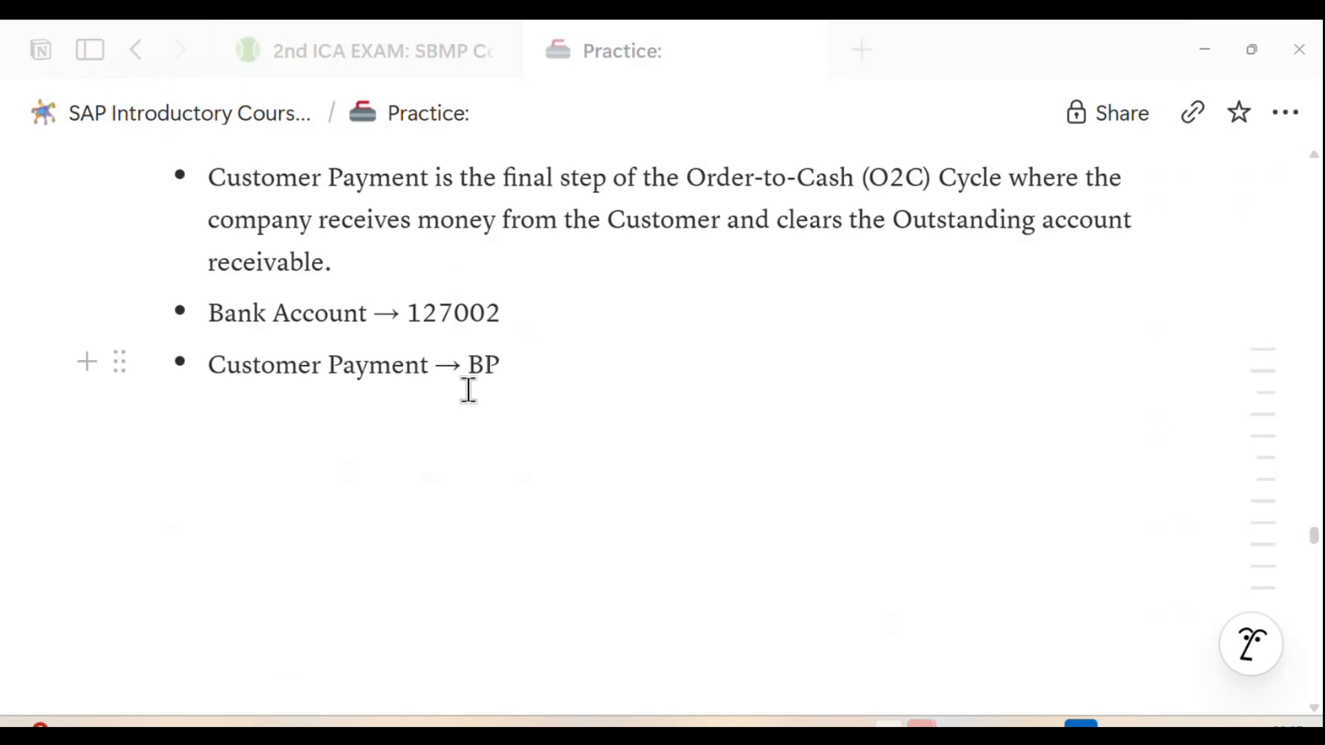
key("ctrl+v")
Step: Append the account number in parentheses after the customer number in the Customer Payment bullet
type("(16")
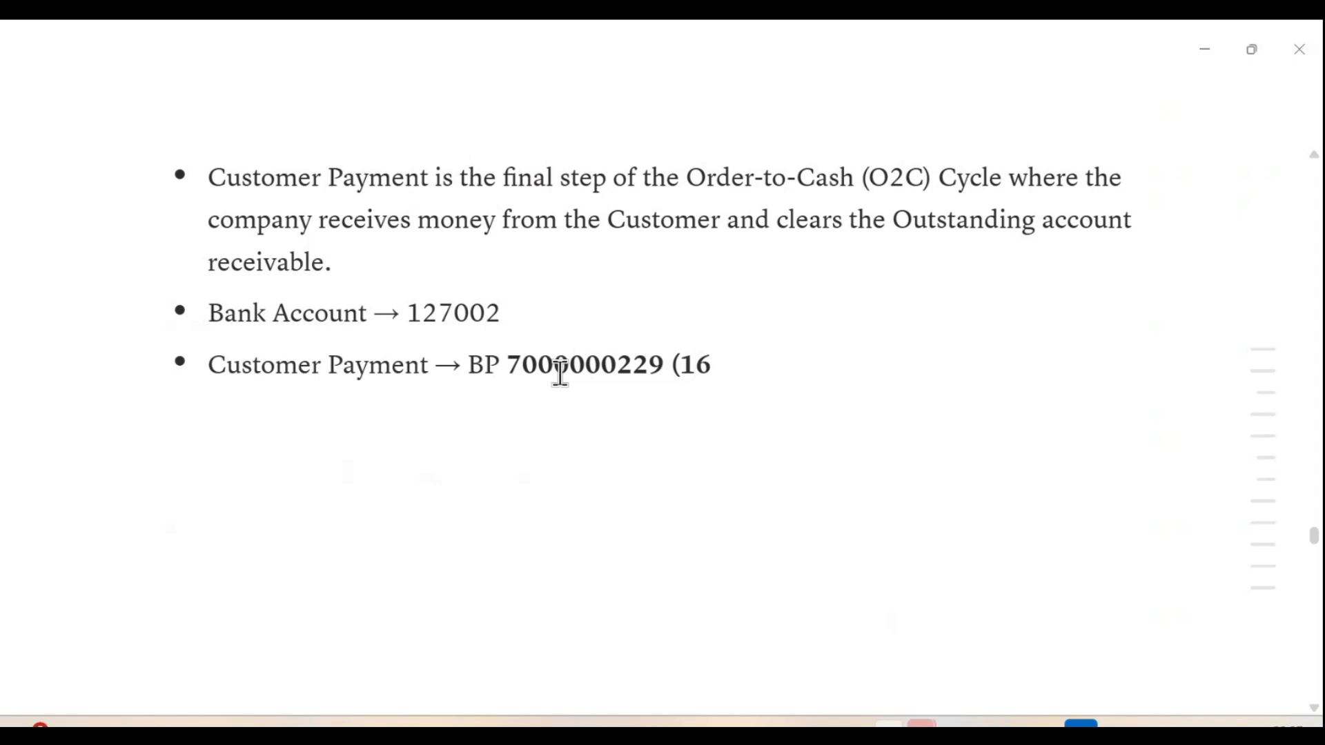
key("BackSpace")
type("41000")
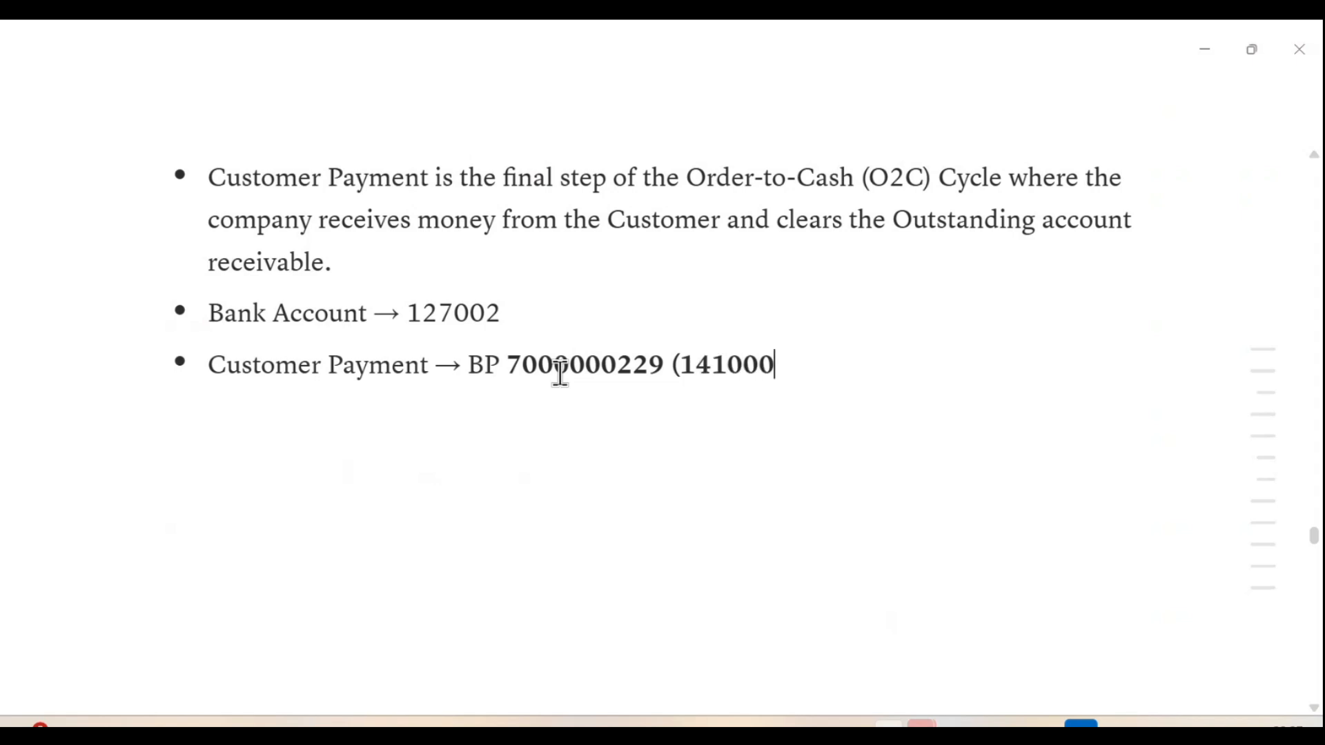
type(")")
key("Return")
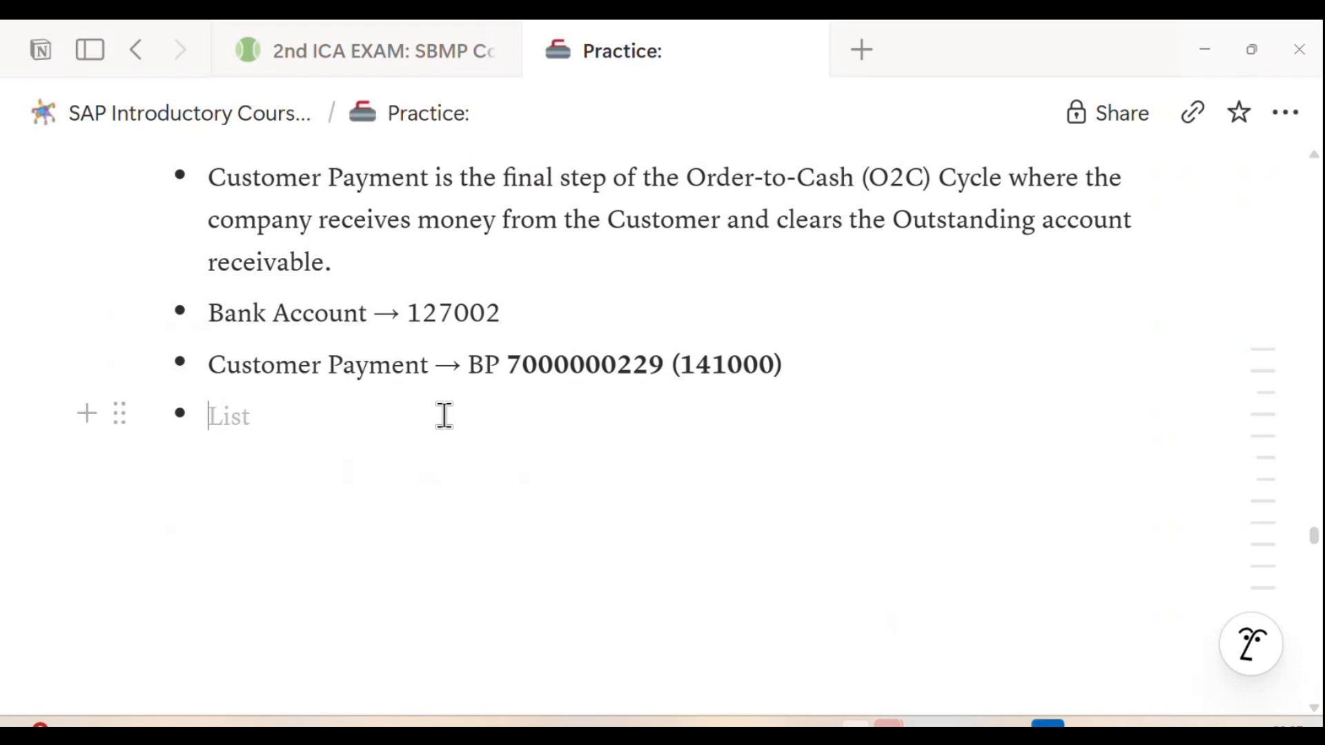
key("BackSpace")
key("BackSpace")
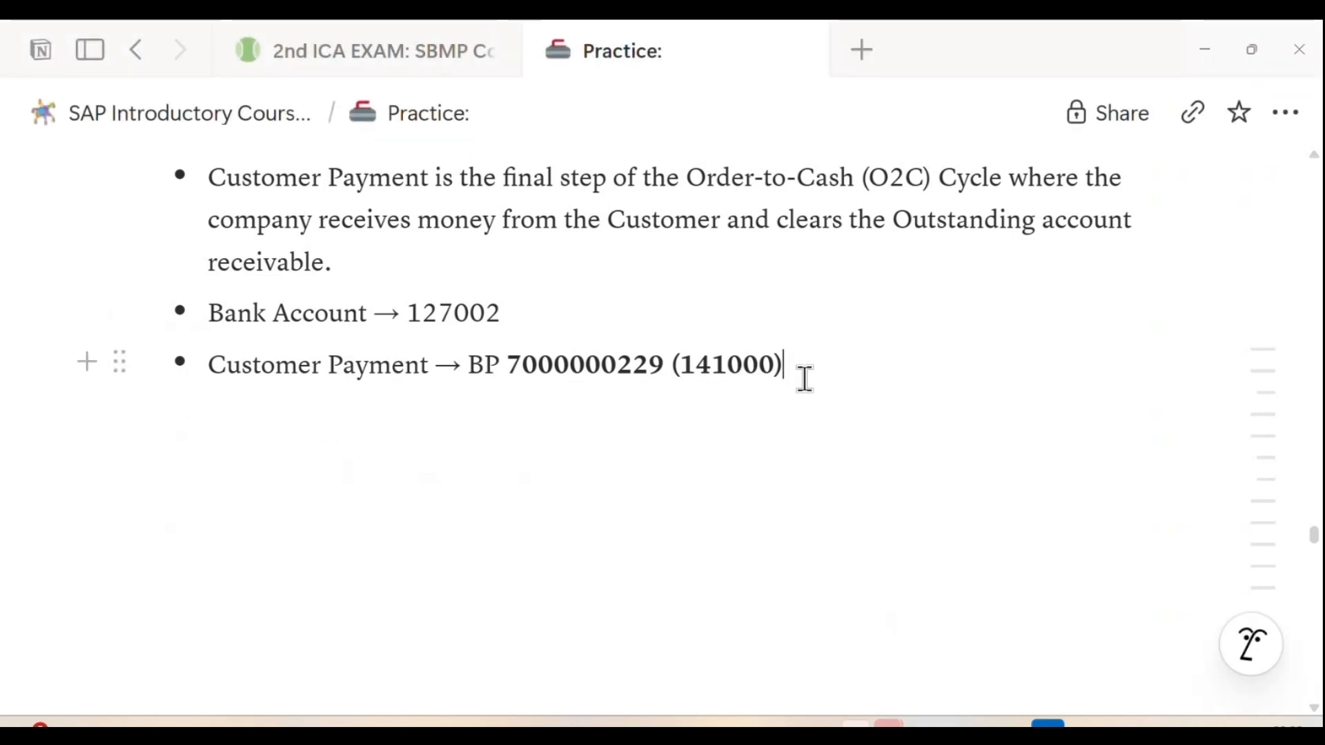
Step: Add a "T-Code:" bullet below Customer Payment with the nested item "F-28"
key("Return")
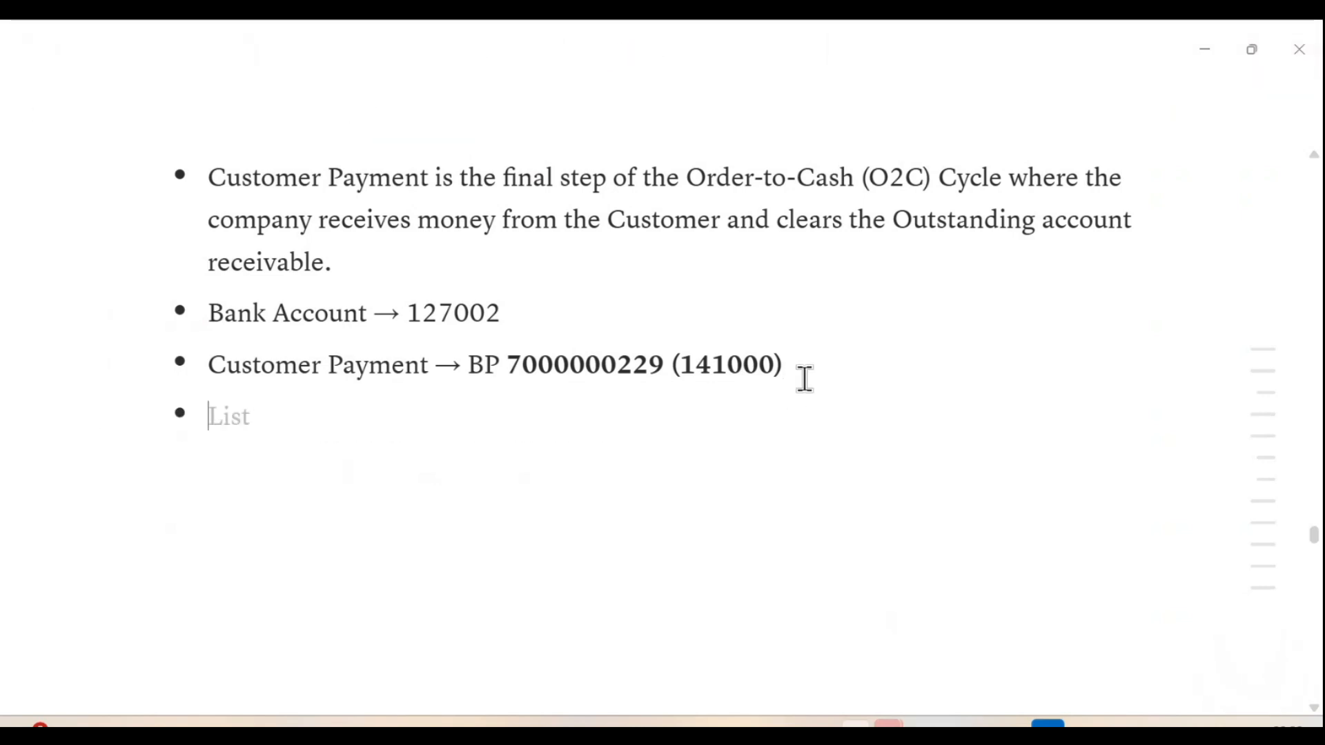
type("T-Code:")
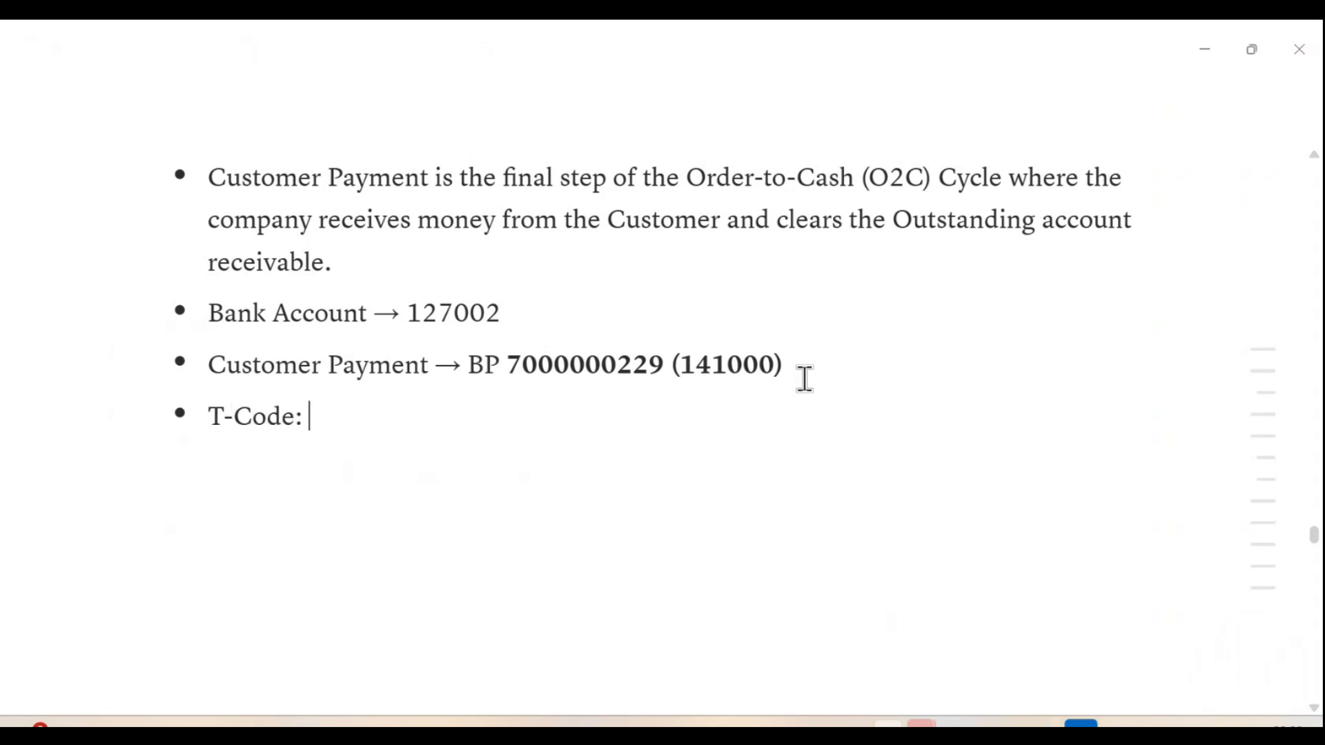
key("Return")
key("Tab")
type("F-28")
key("Return")
Step: Add a top-level "Reports:" bullet with the nested item "VA03, VL03N, VF03"
key("shift+Tab")
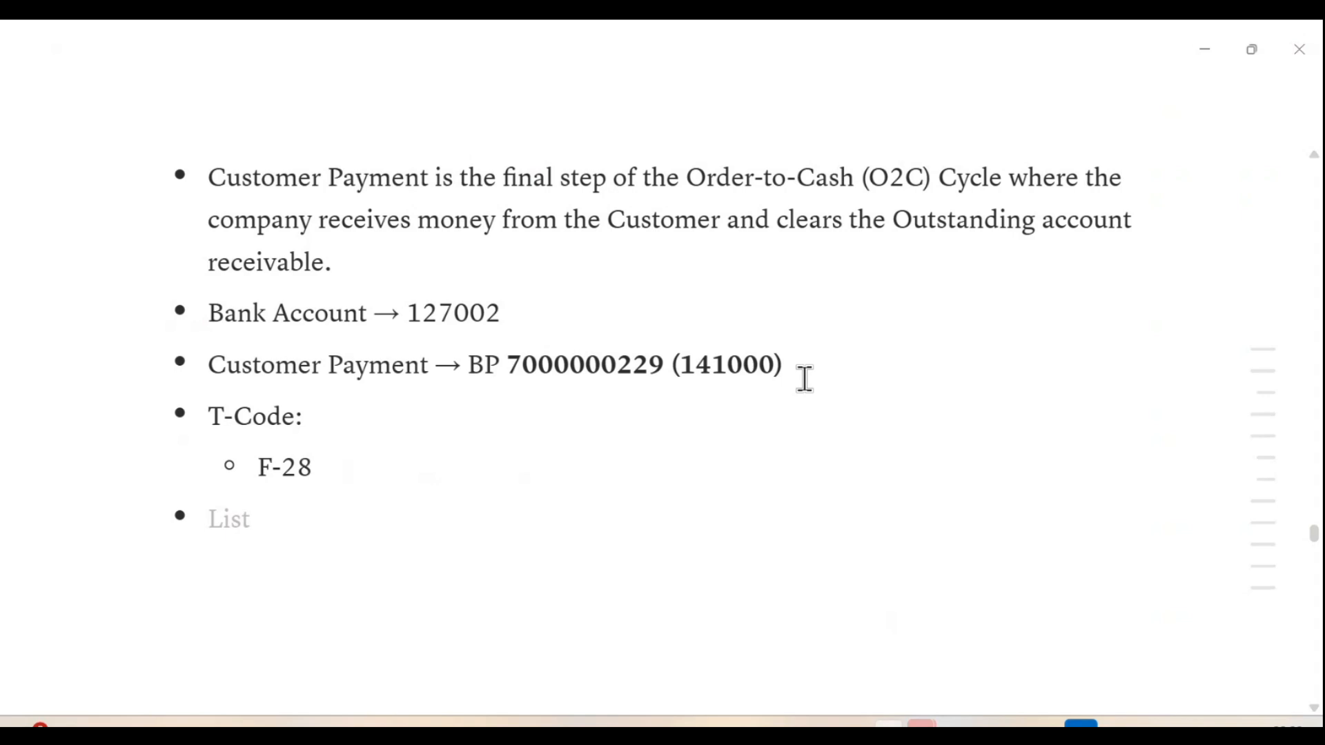
type("Reports")
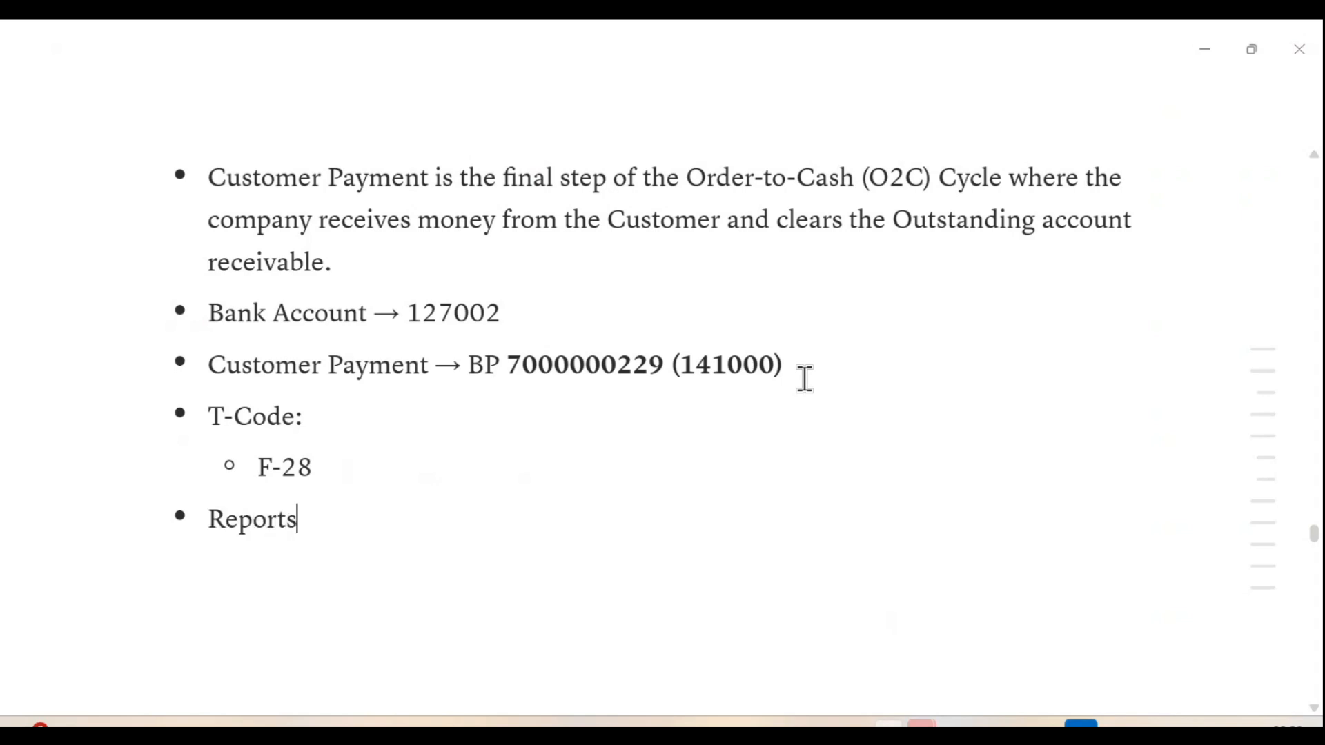
type(":")
key("Return")
key("Tab")
type("VA03")
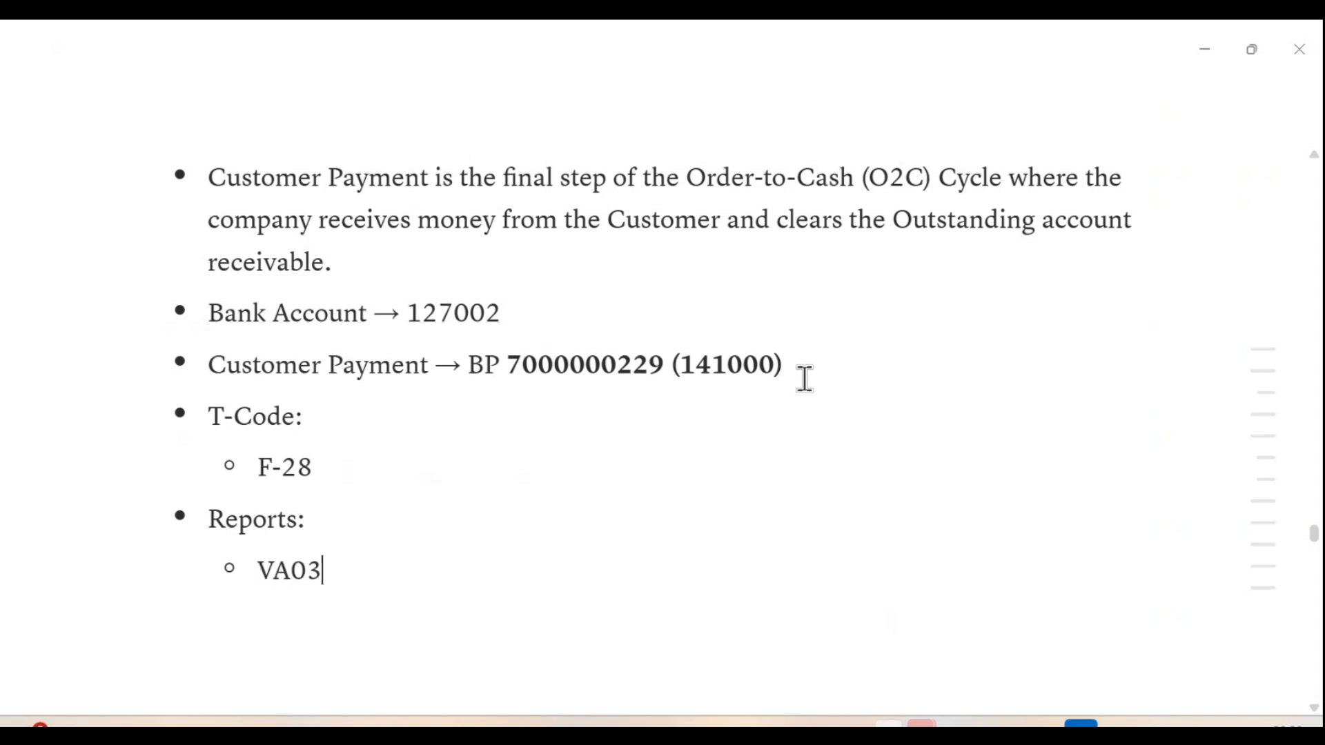
type(", VL03N, VF03")
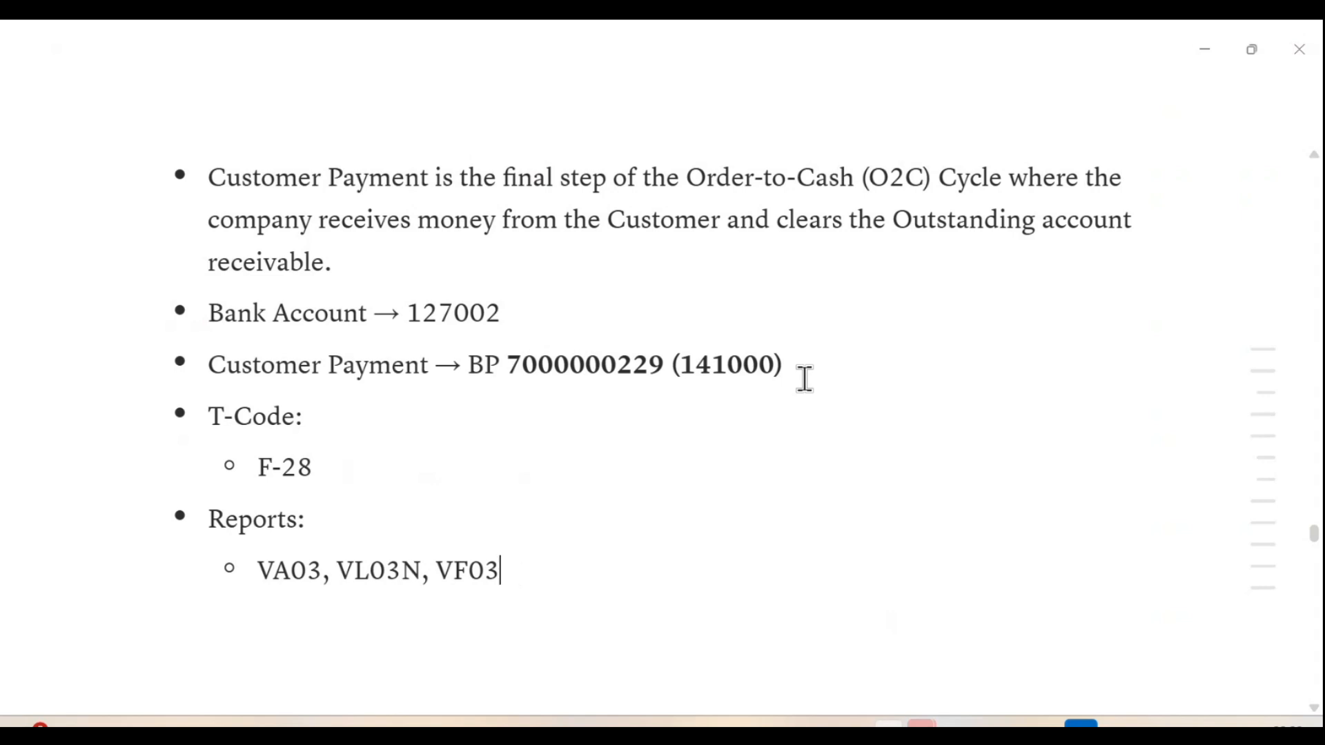
Step: Add "FBL3N" as a second nested item under Reports
key("Return")
type("FBL3N")
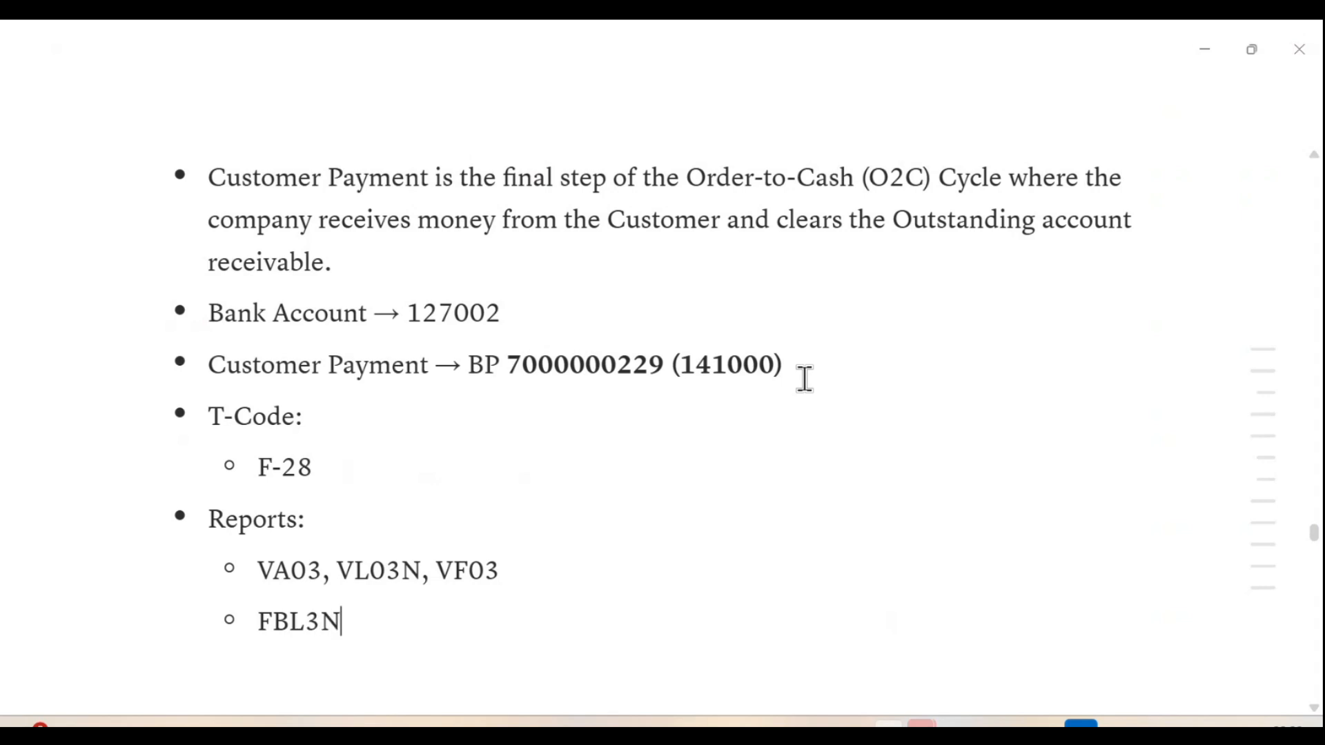
left_click_drag(257, 570, 417, 600)
left_click(371, 617)
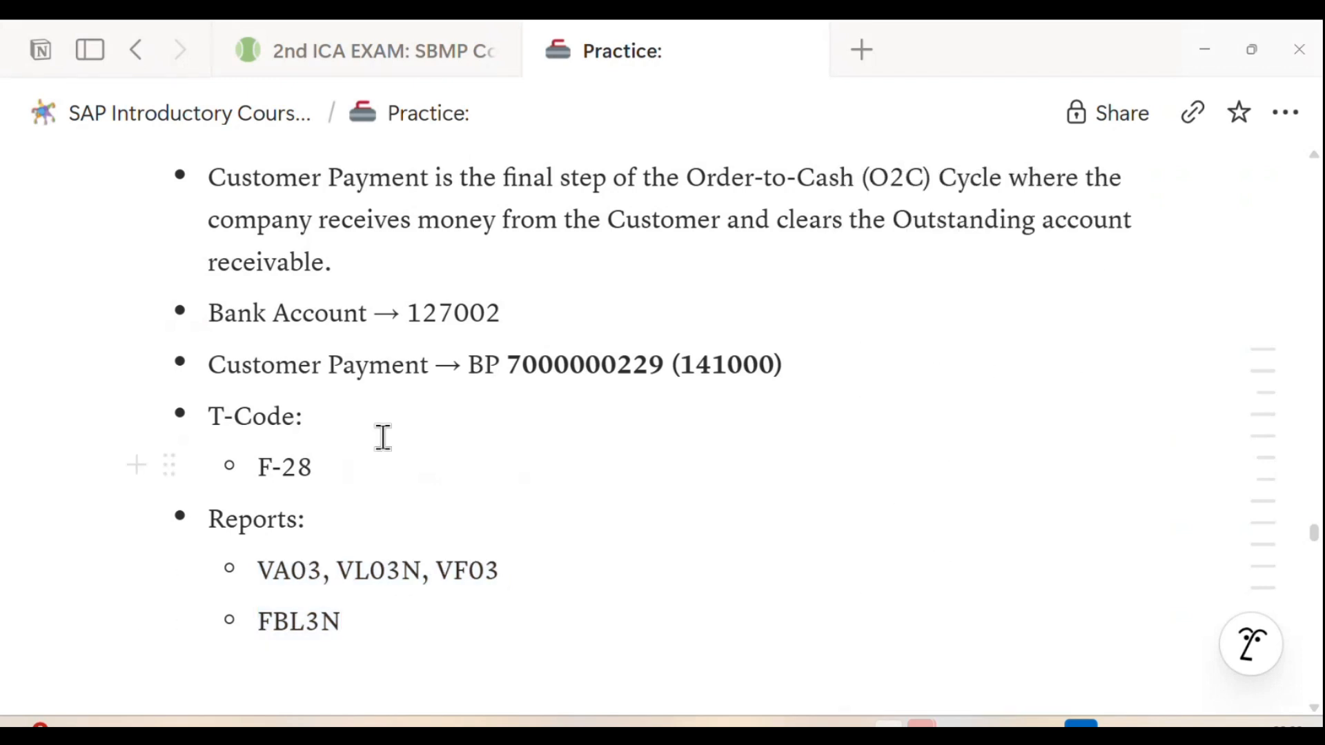
left_click_drag(265, 624, 357, 621)
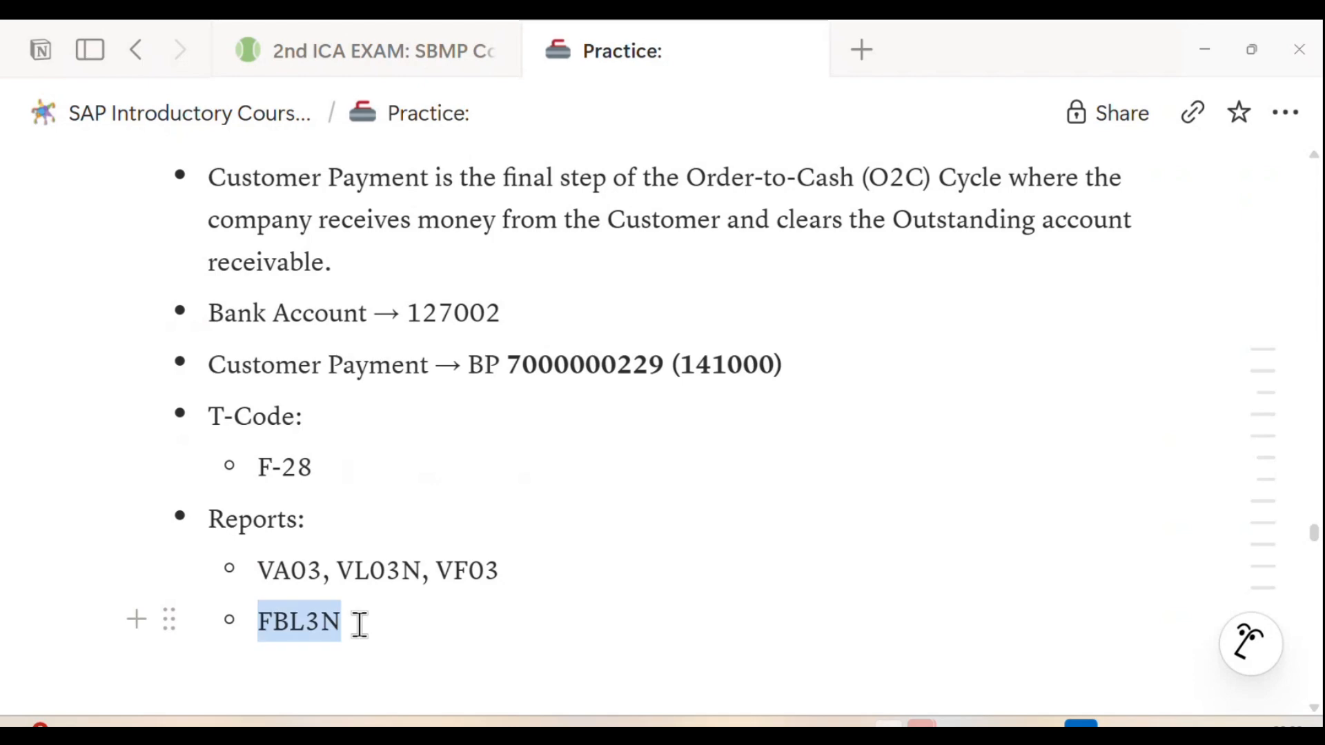
left_click_drag(269, 579, 514, 572)
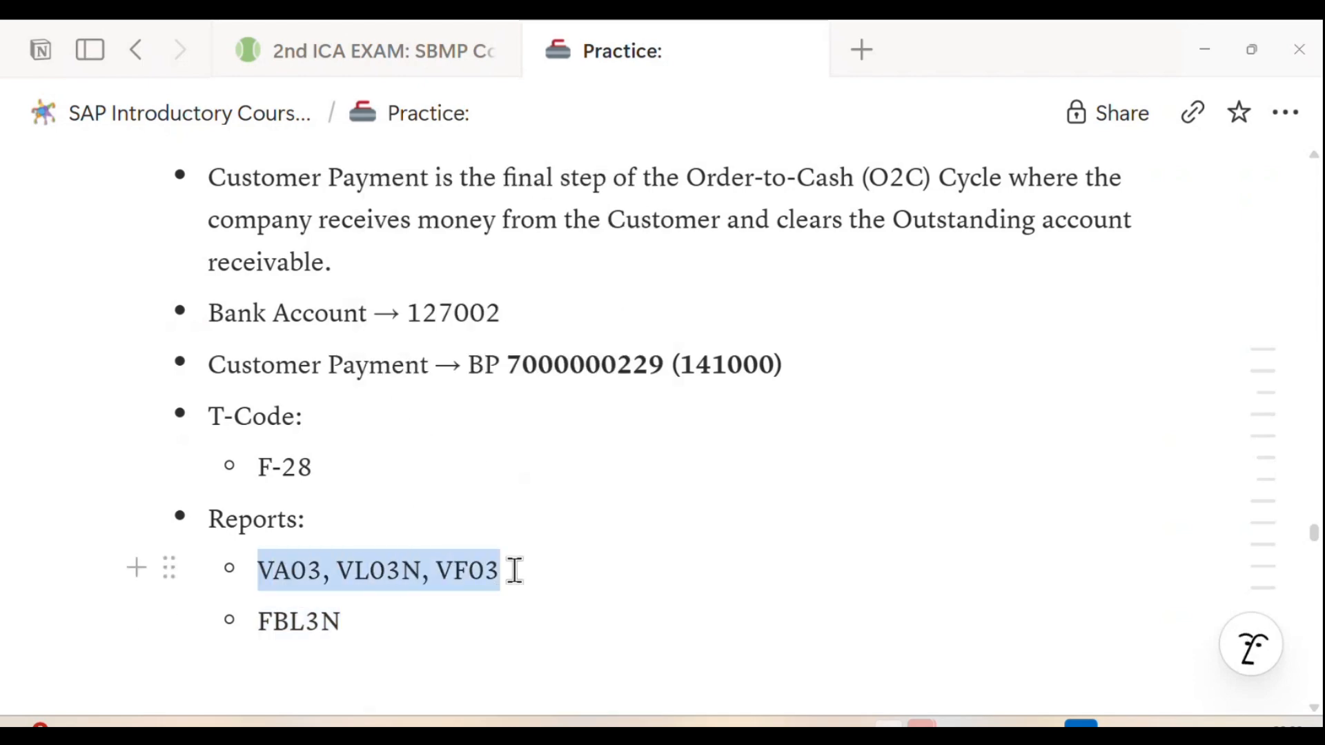
left_click(498, 570)
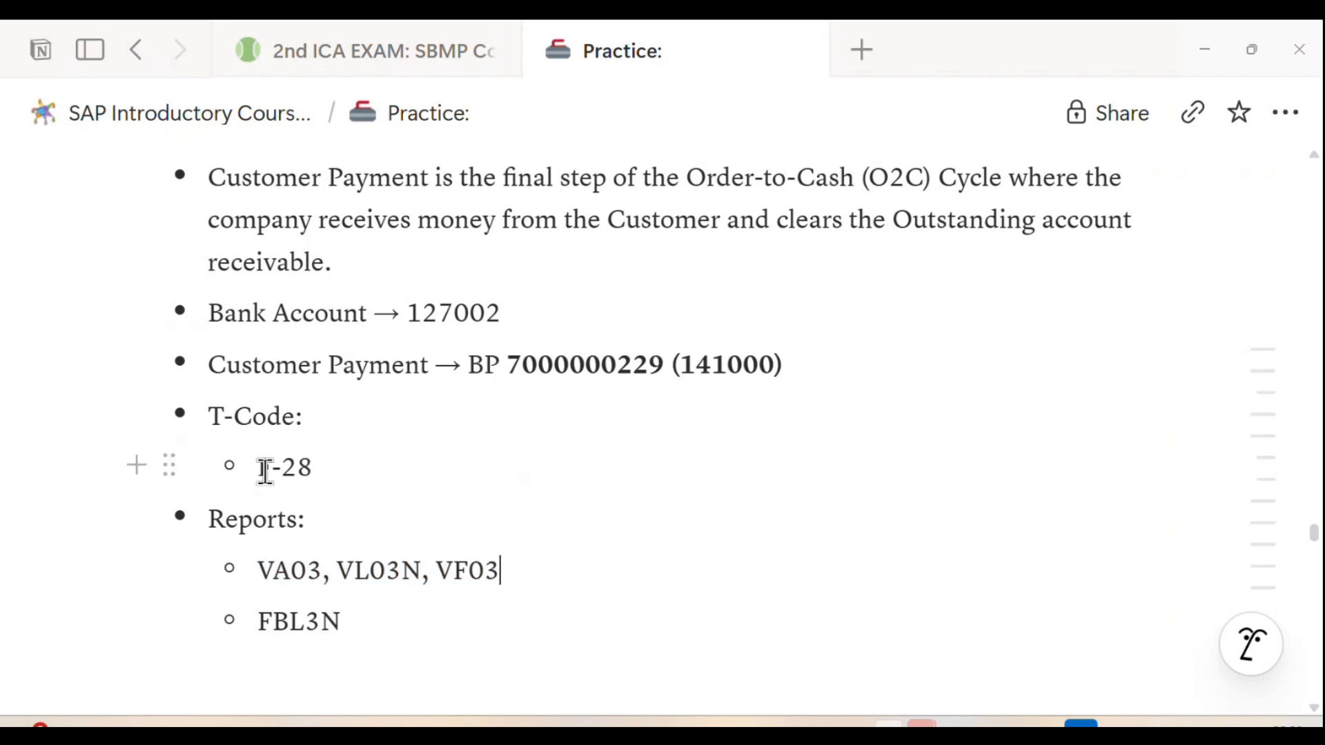
left_click_drag(261, 467, 312, 470)
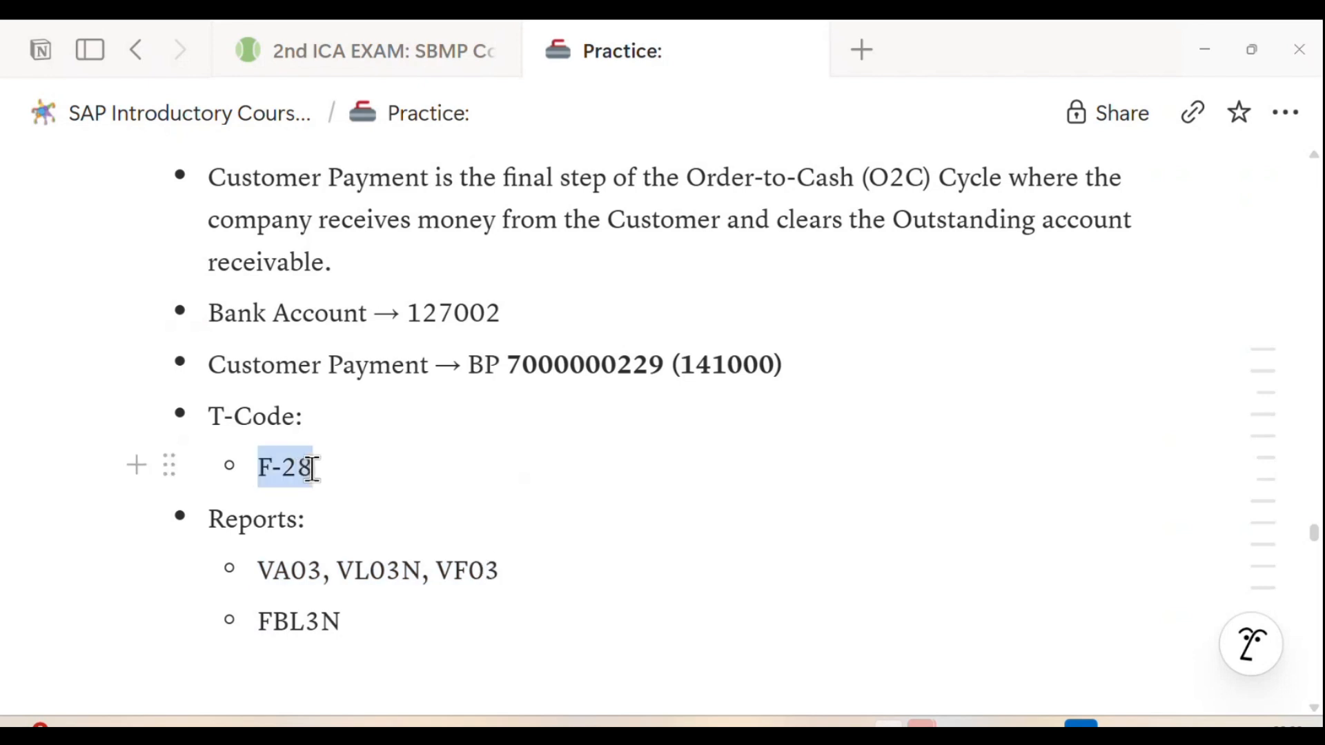
left_click(273, 479)
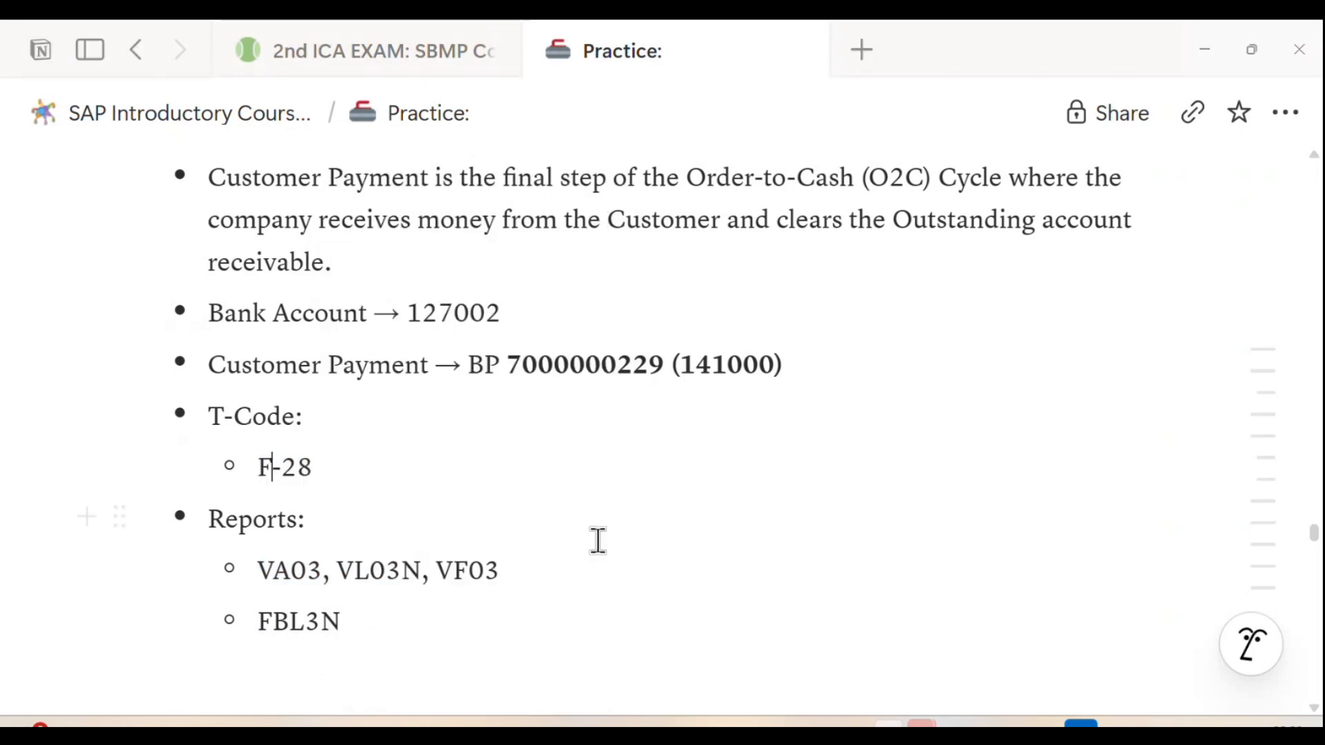
Step: Switch to the SAP Easy Access window and run transaction F-28 for posting incoming payments
mouse_move(687, 724)
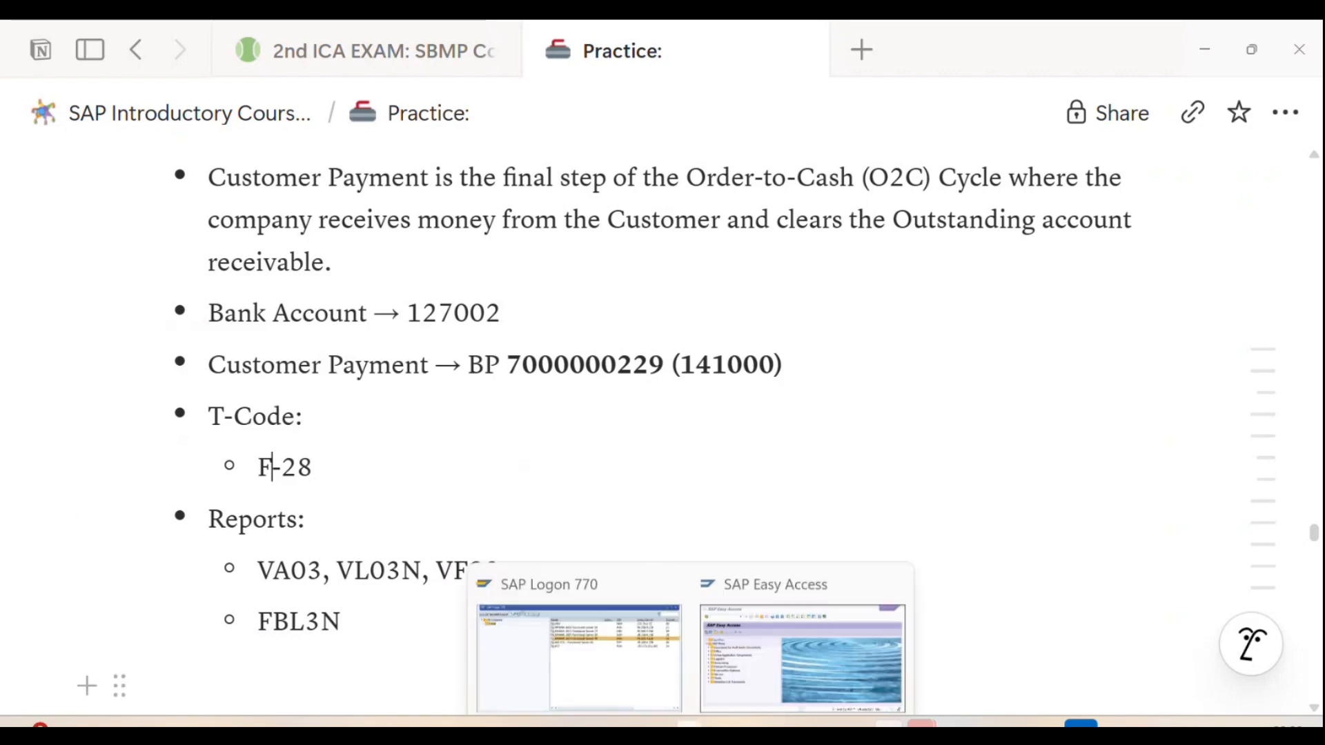
left_click(730, 599)
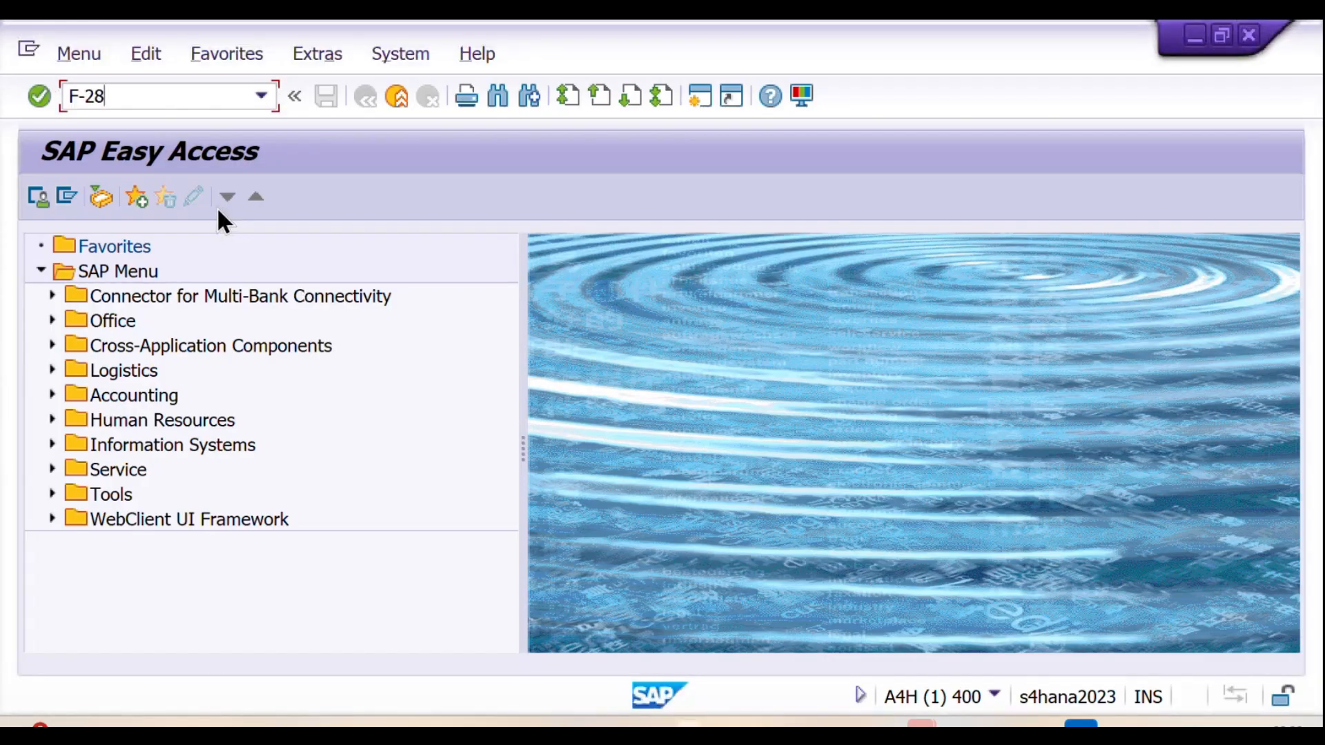
key("Return")
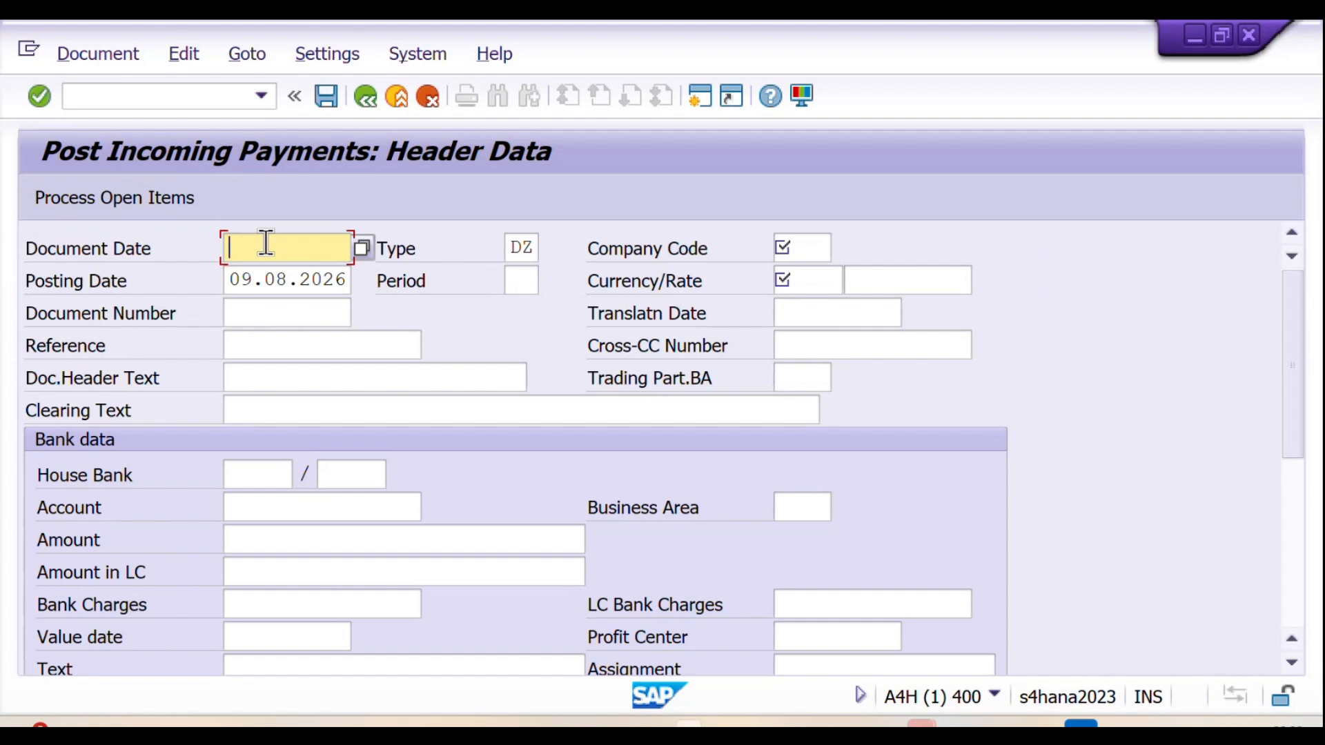
Step: Set the payment's document date to 09.08.2026 and the posting period to 8
type("09.08.2026")
left_click(517, 281)
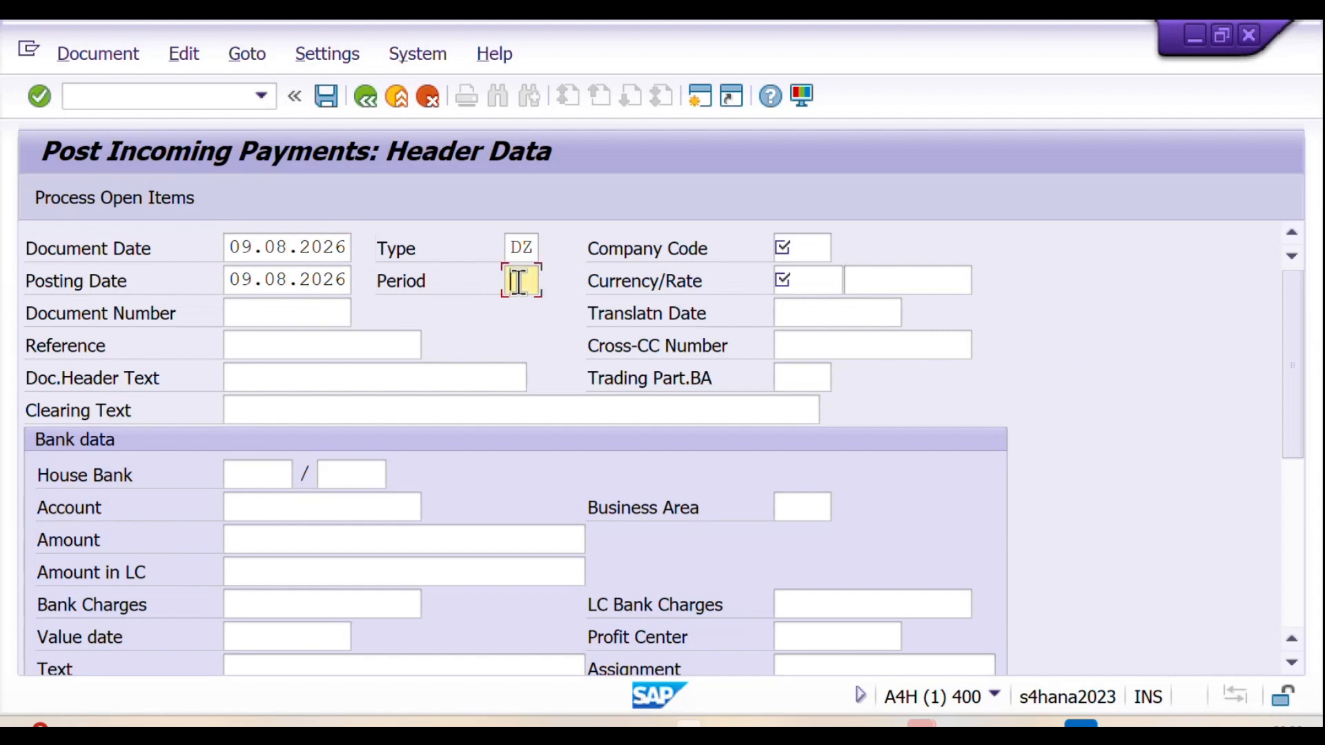
type("8")
Step: Set the company code to SVK1 and the currency to INR in the payment header
left_click(815, 245)
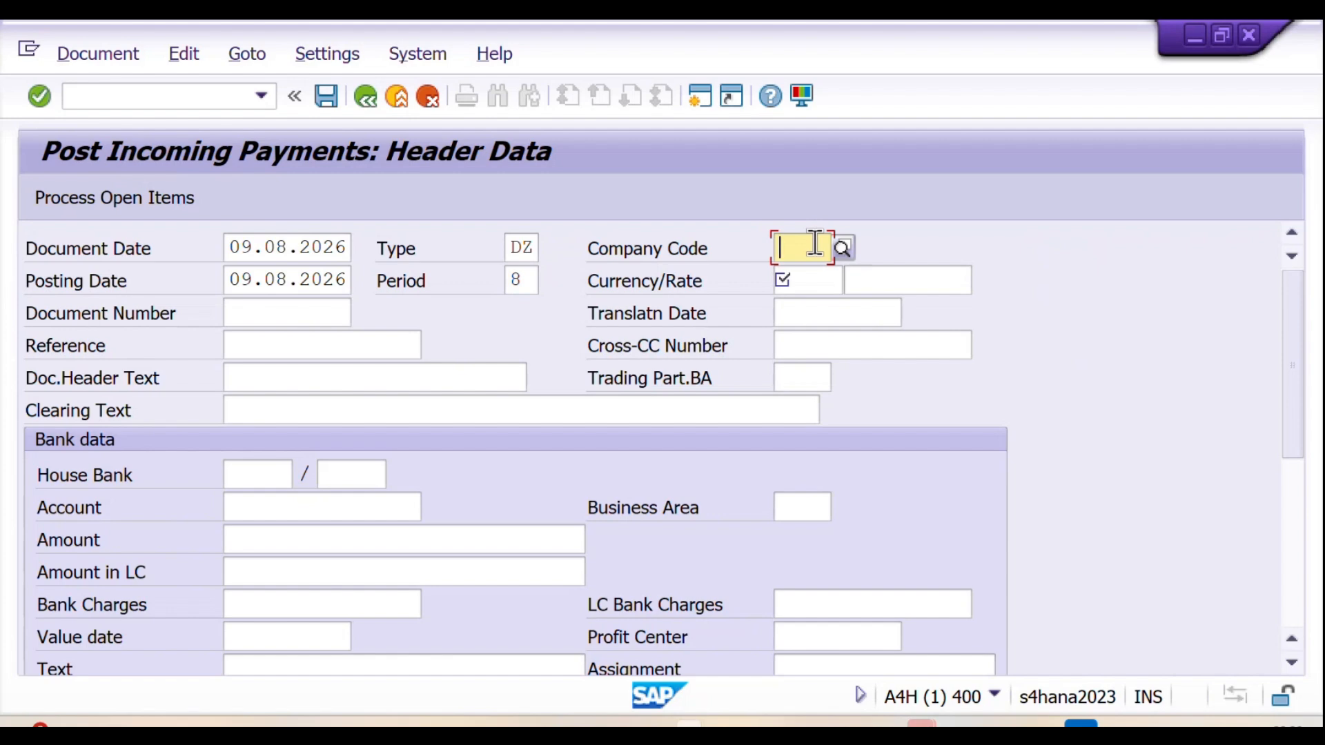
type("SVK1")
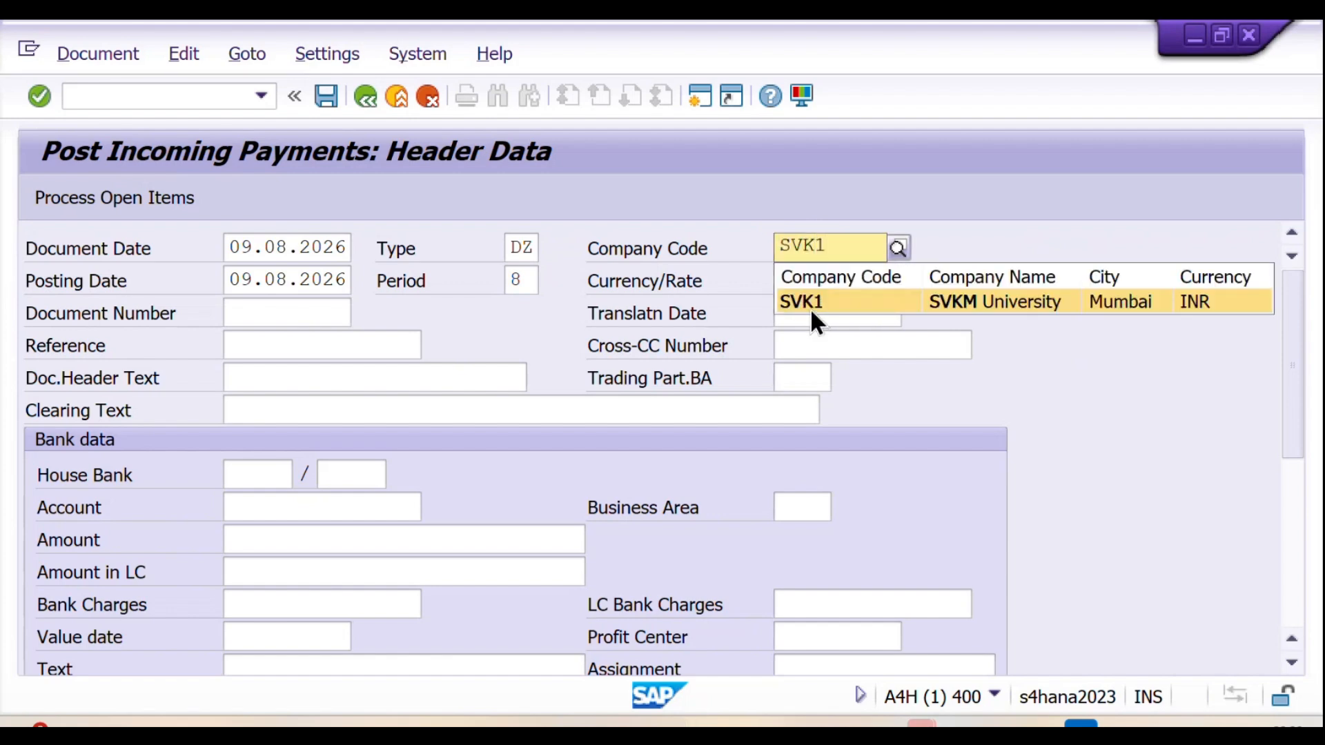
left_click(810, 308)
left_click(810, 282)
type("INR")
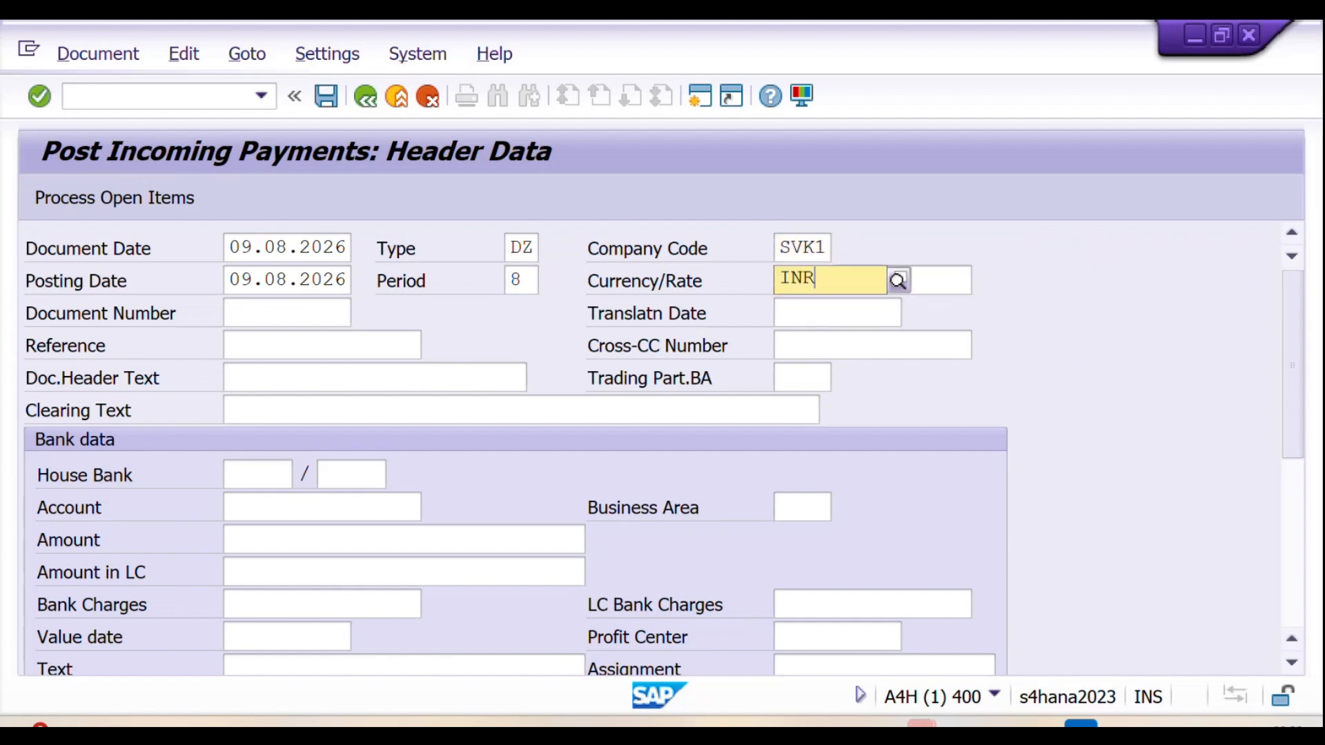
left_click(810, 333)
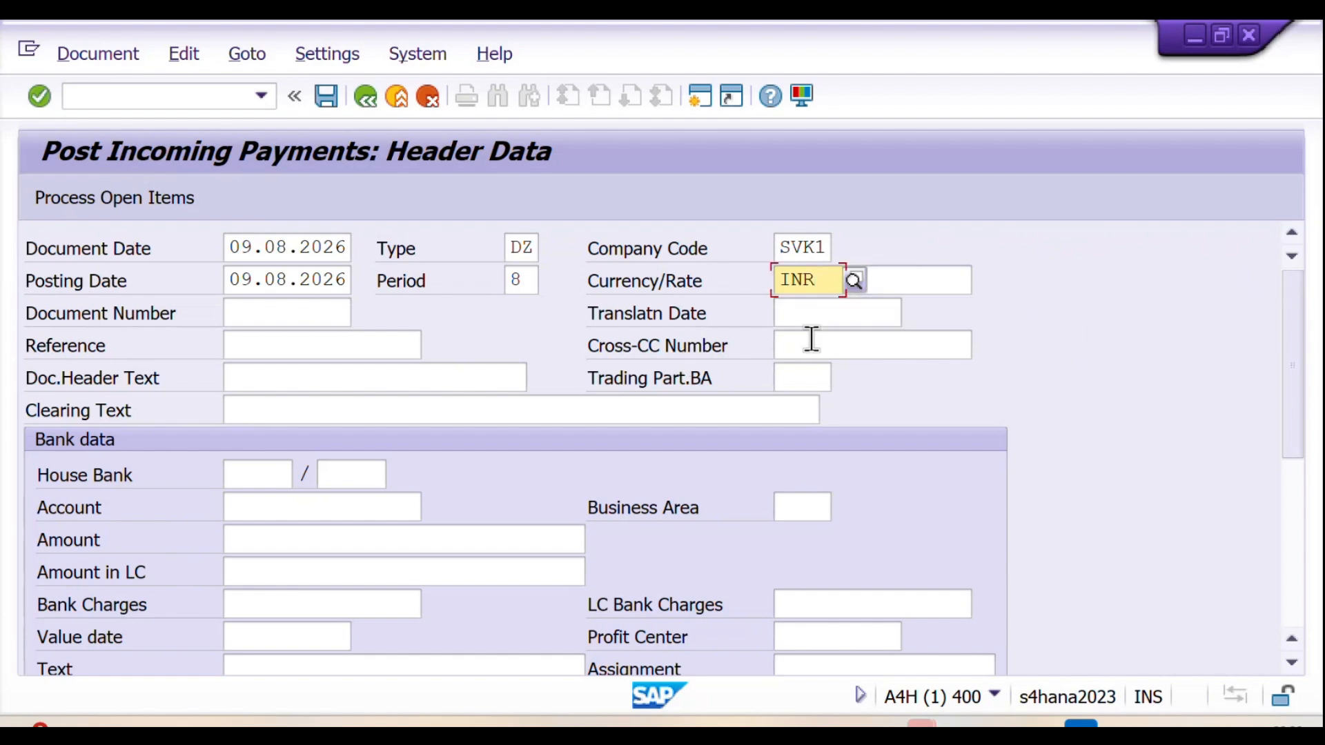
Step: Enter "Cleared 09.08.2026" as the clearing text
left_click(260, 414)
type("Clear")
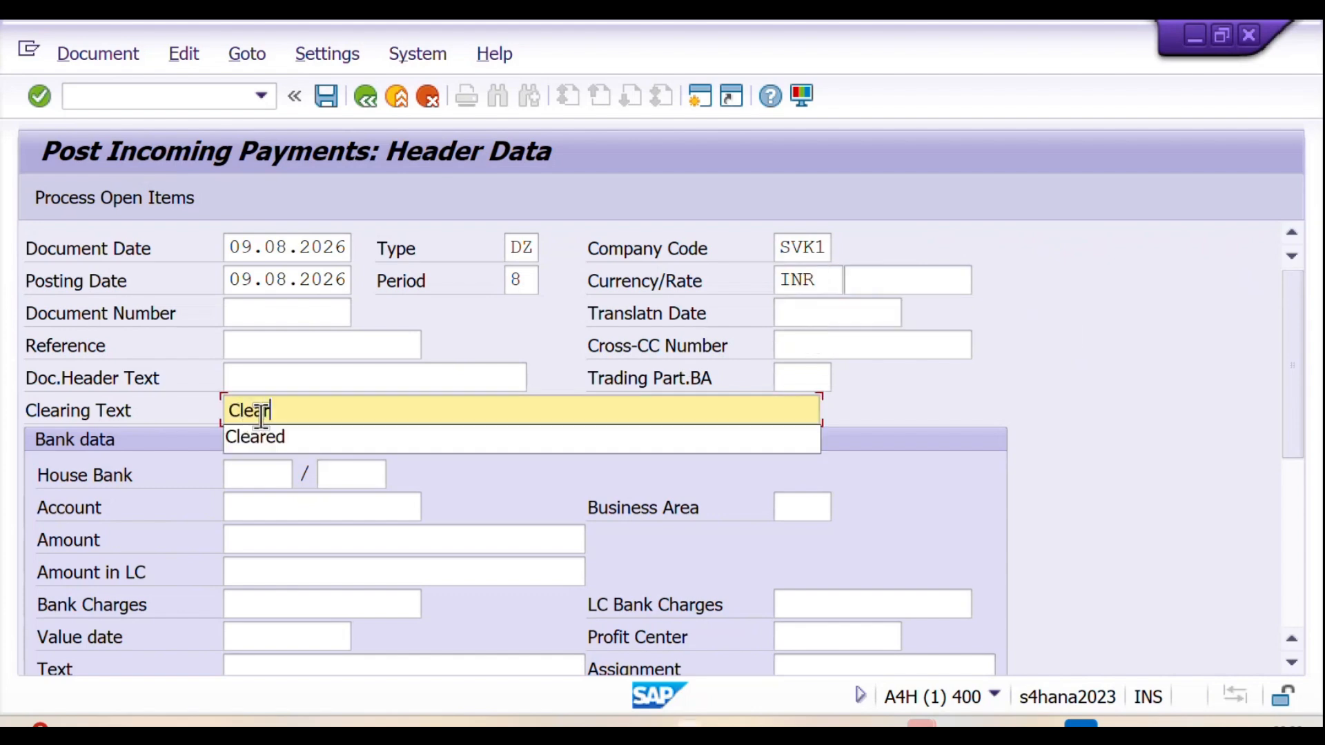
type("ed ")
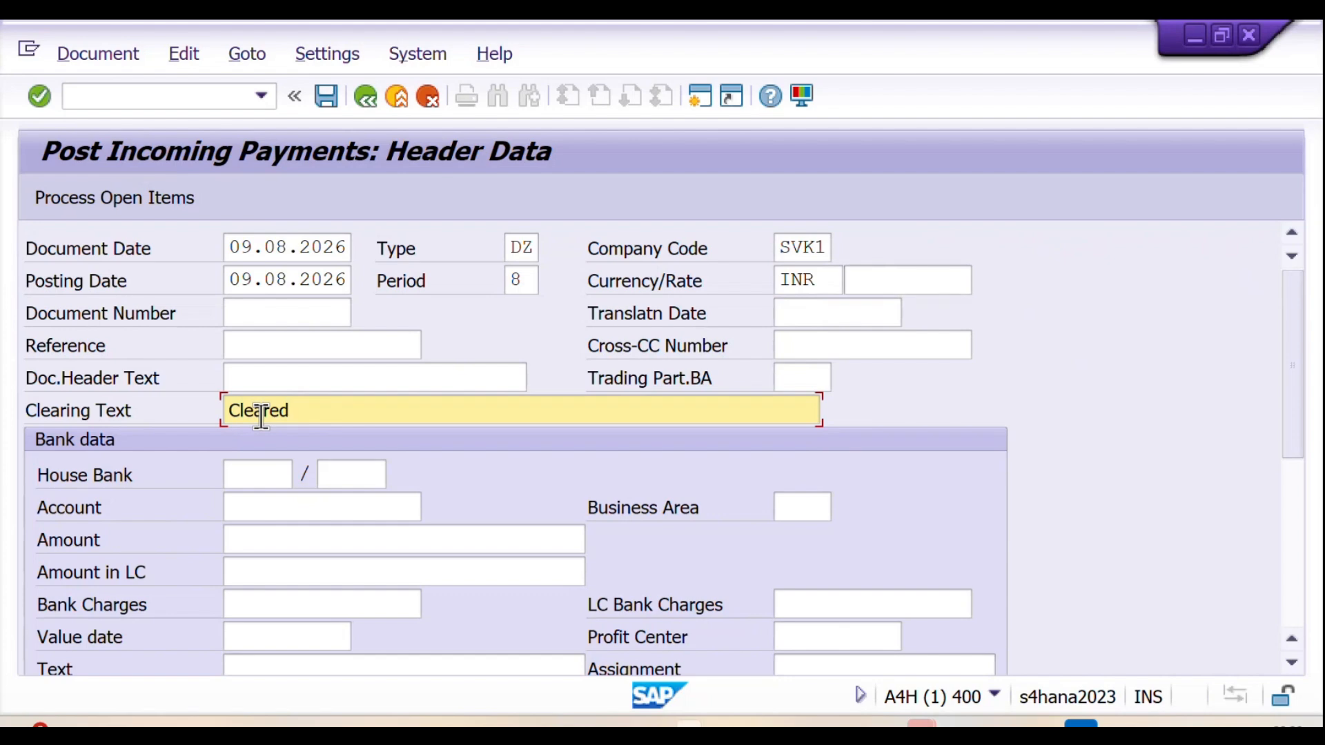
type("09.08.2026")
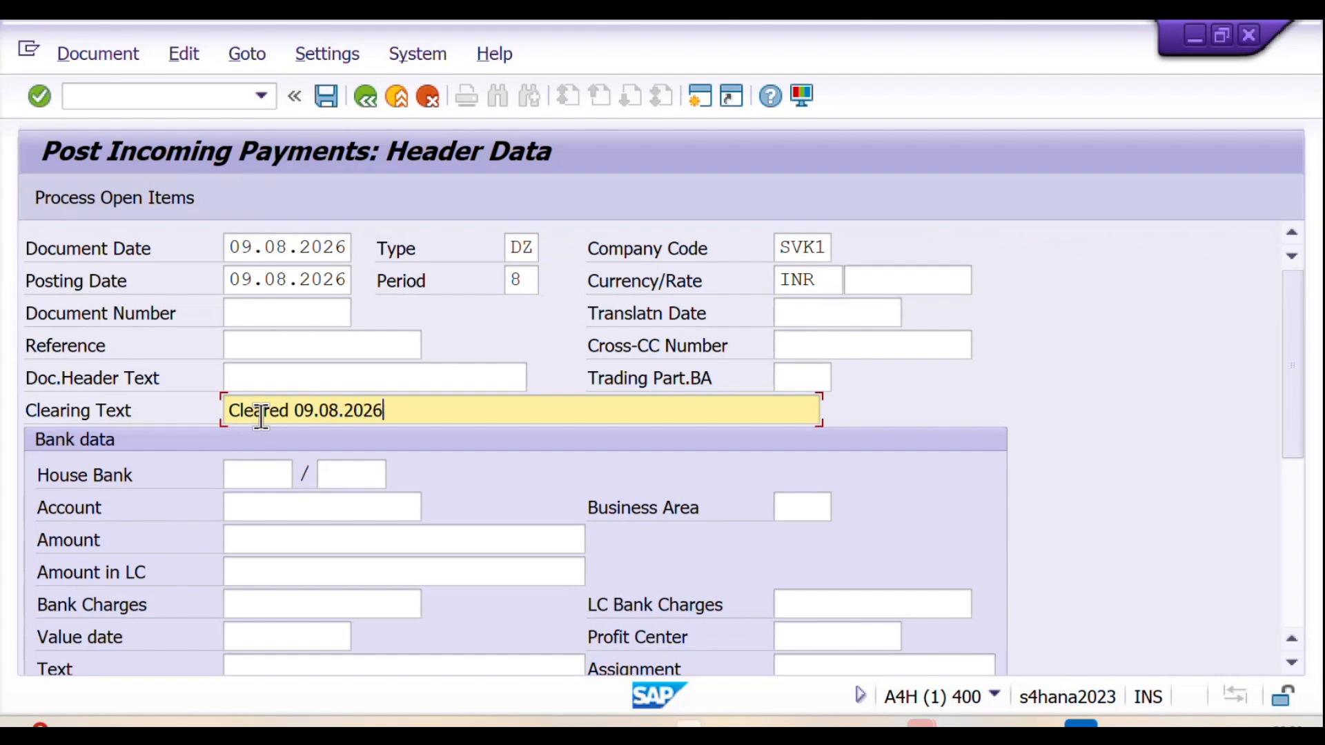
Step: Enter the bank account number in the account field of the bank data
scroll(271, 436, "down", 1)
left_click(267, 491)
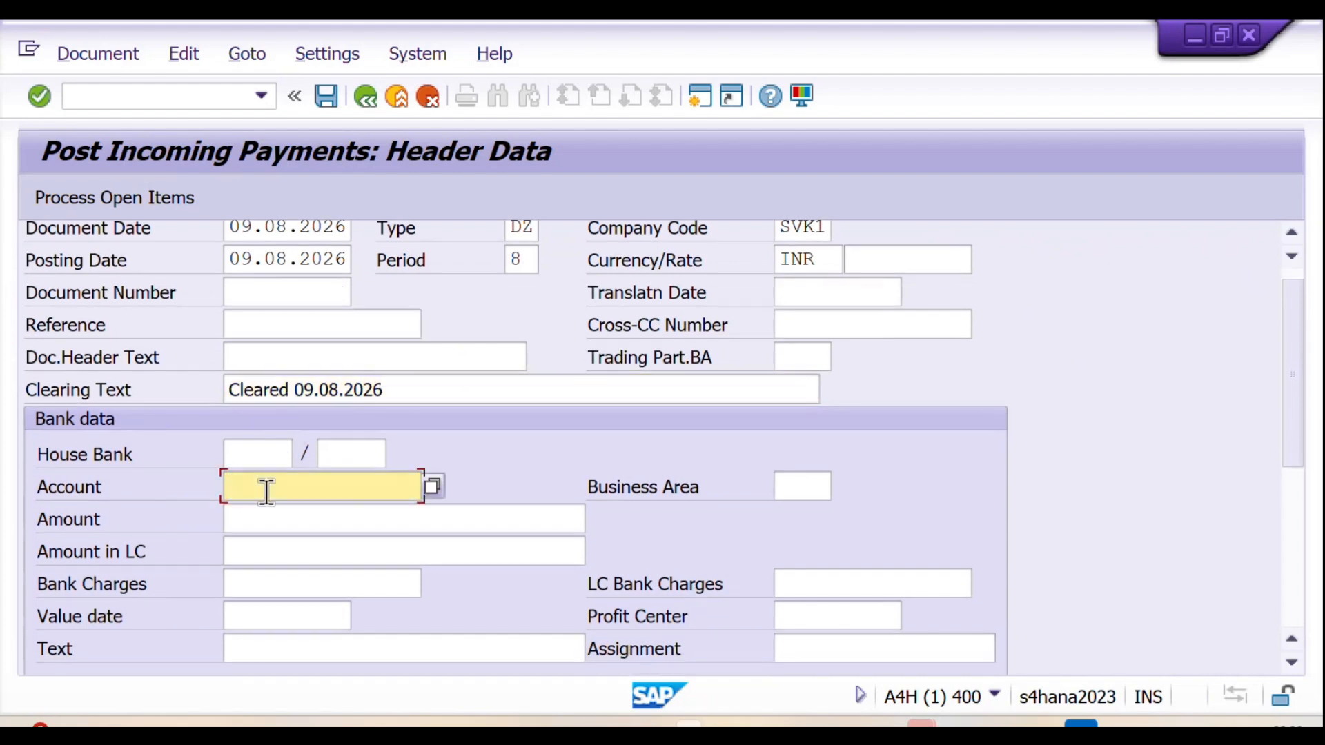
type("12")
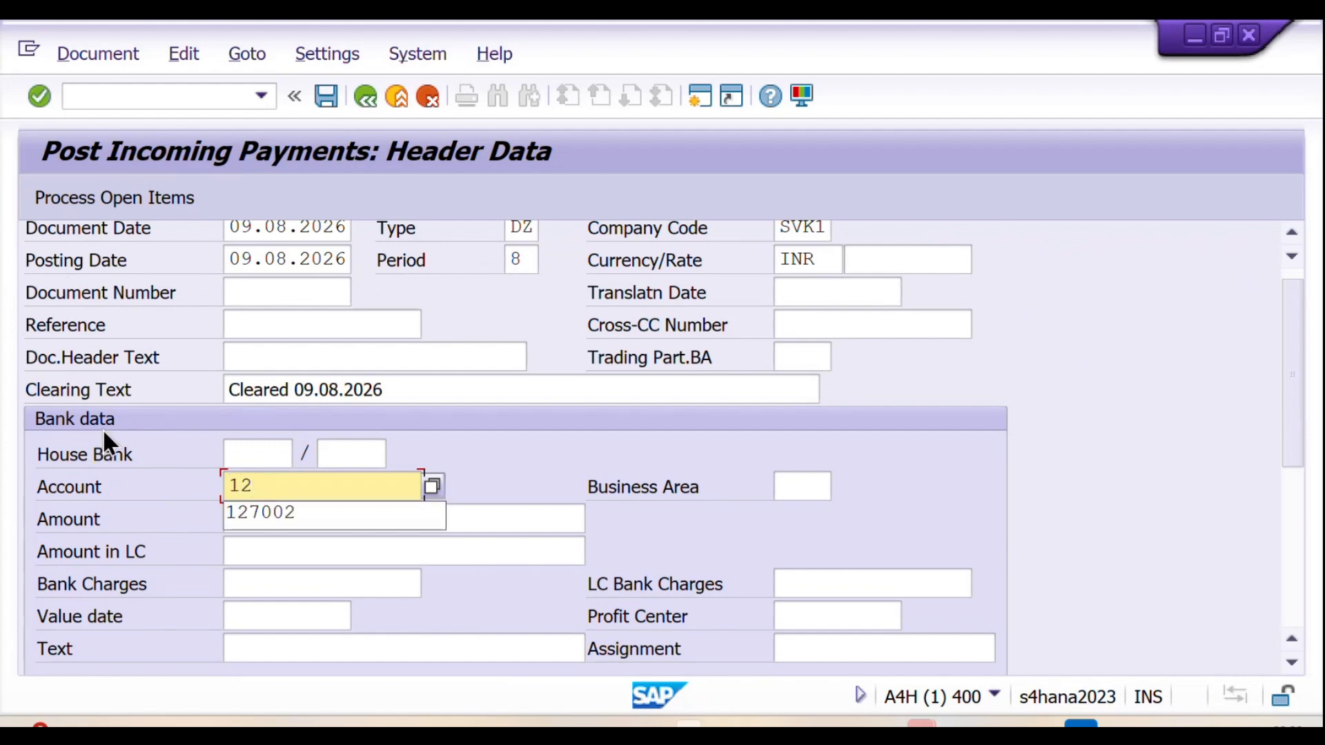
type("7002")
Step: Look up the total bill in the Notion practice notes and enter 100 as the payment amount in SAP
left_click(296, 519)
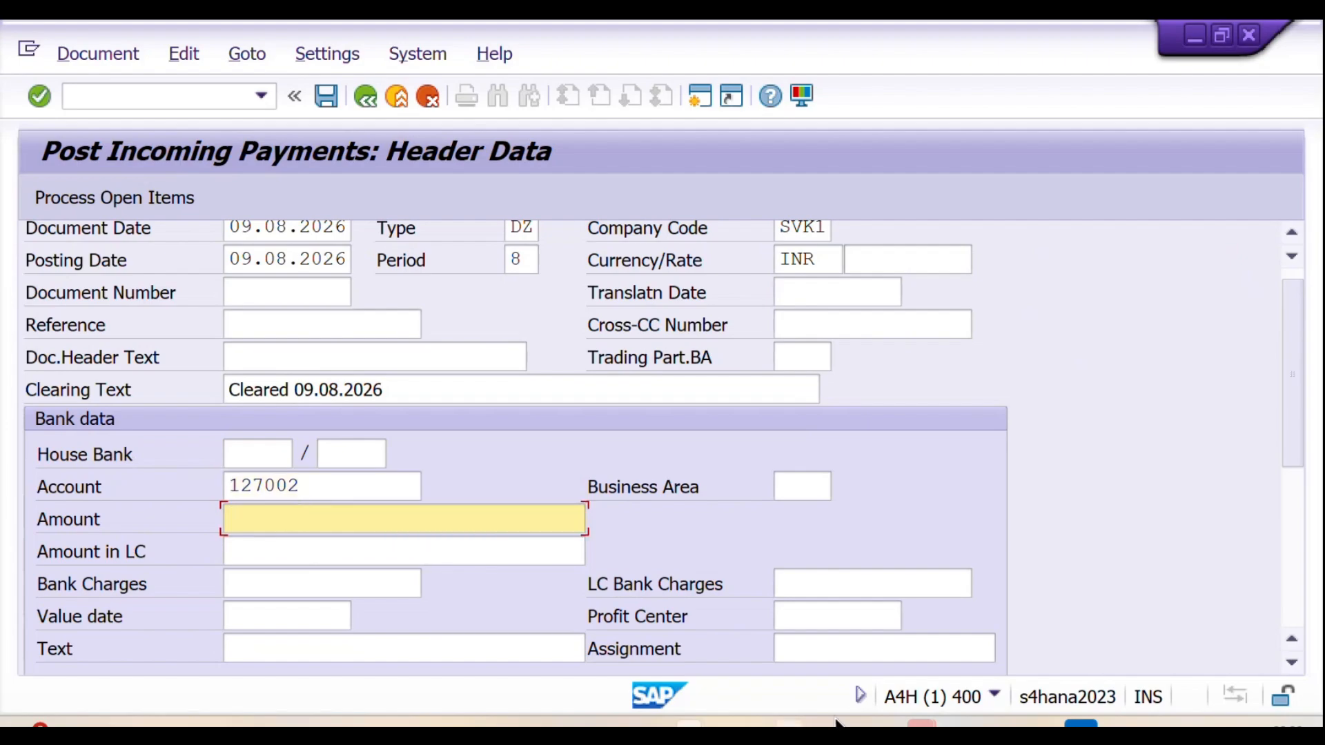
left_click(888, 723)
scroll(422, 457, "up", 8)
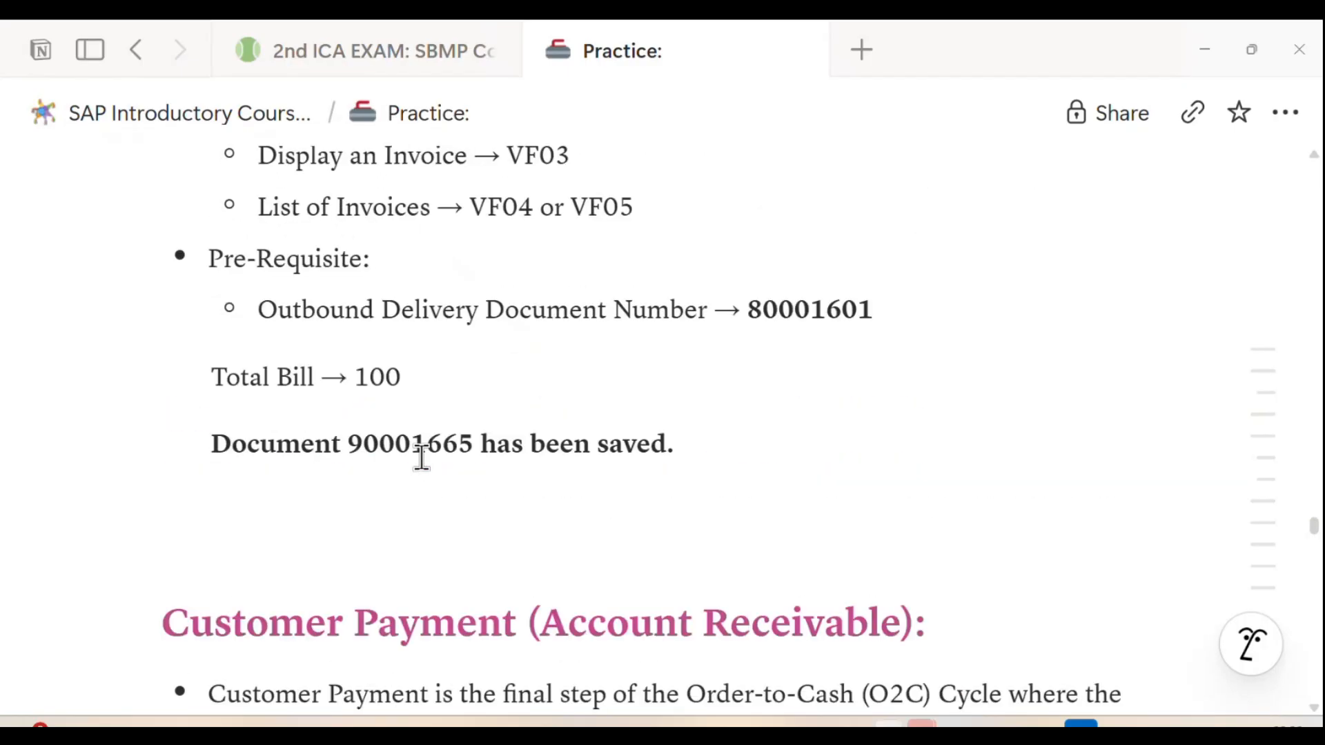
scroll(421, 457, "up", 3)
left_click_drag(355, 584, 416, 586)
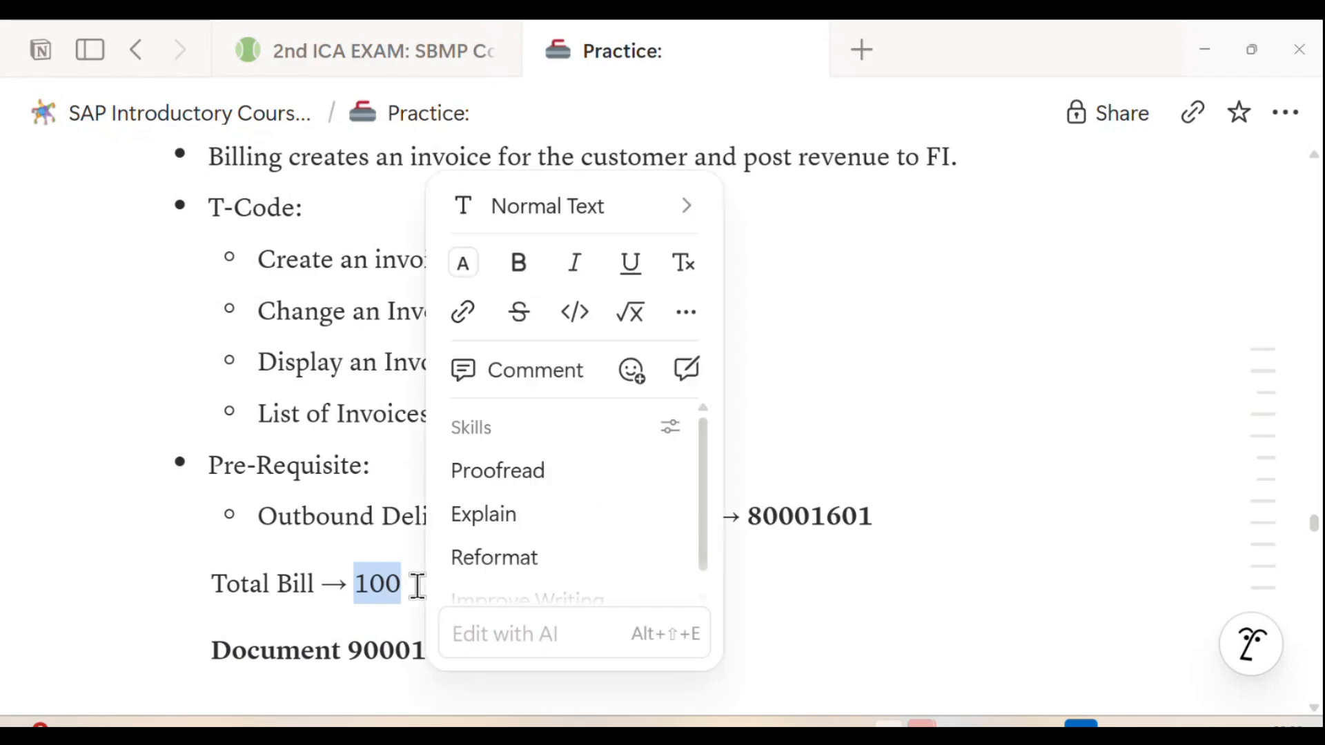
key("alt+Tab")
type("100")
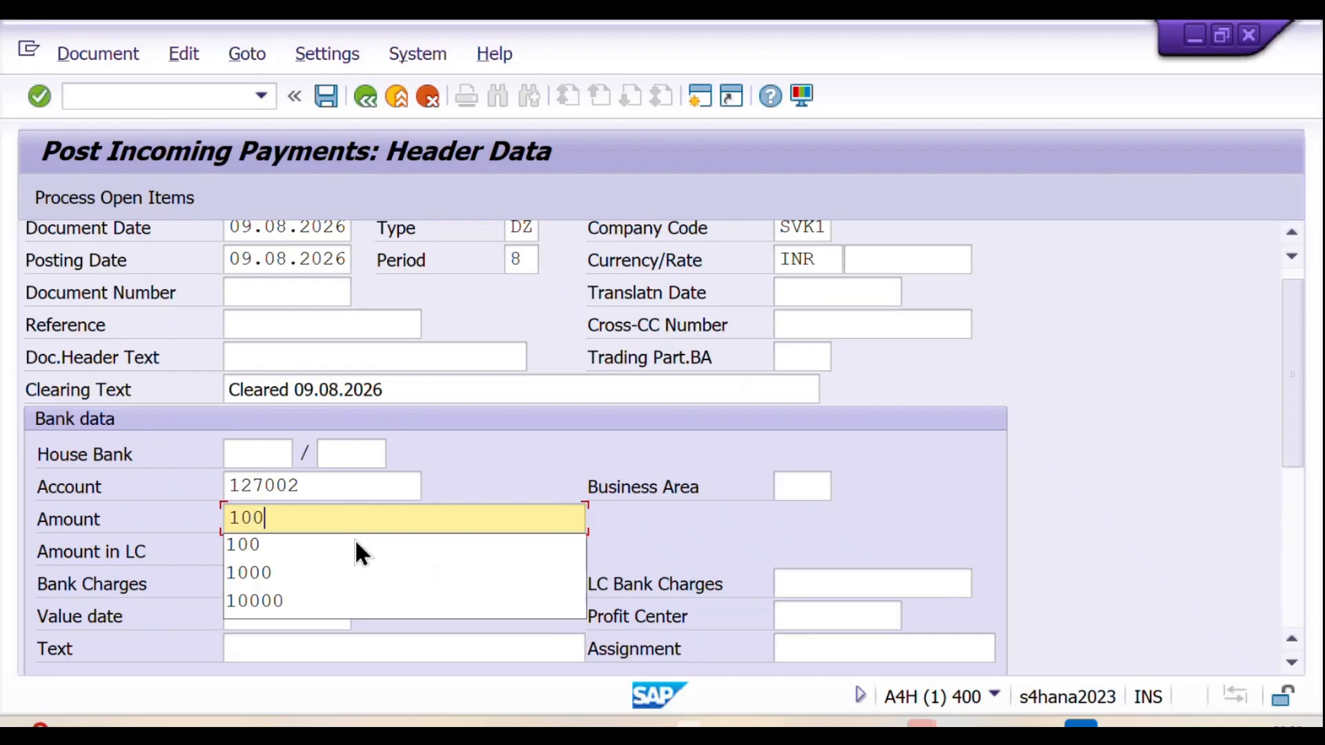
left_click(458, 462)
Step: Pick 09.08.2026 as the value date in the bank data
scroll(458, 464, "down", 3)
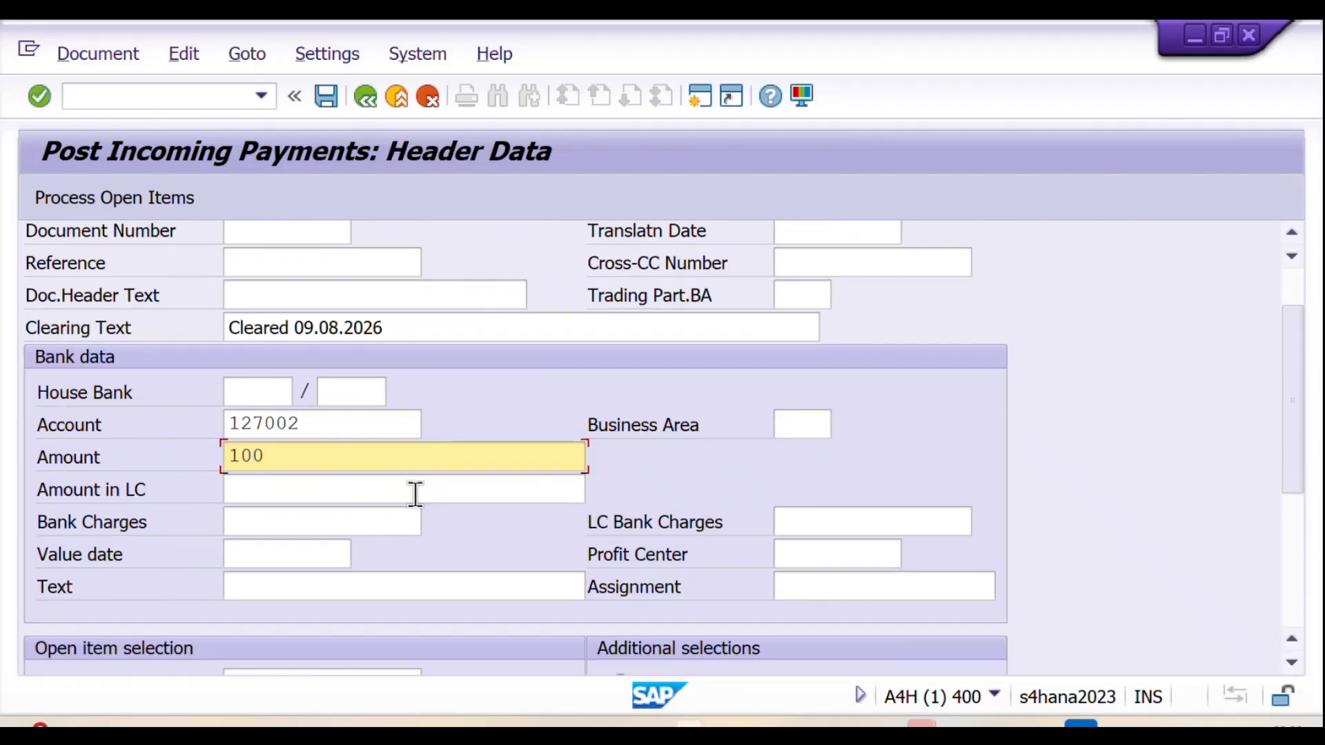
left_click(296, 554)
left_click(358, 557)
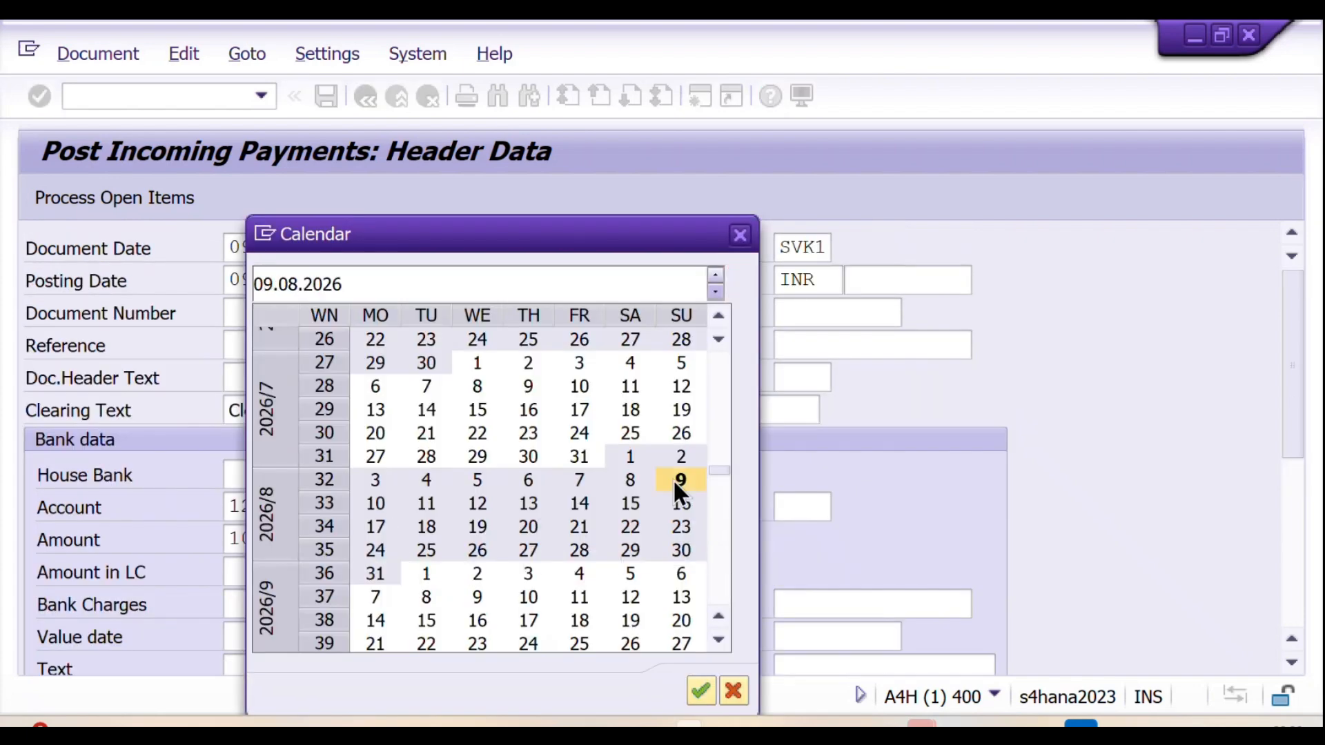
double_click(672, 479)
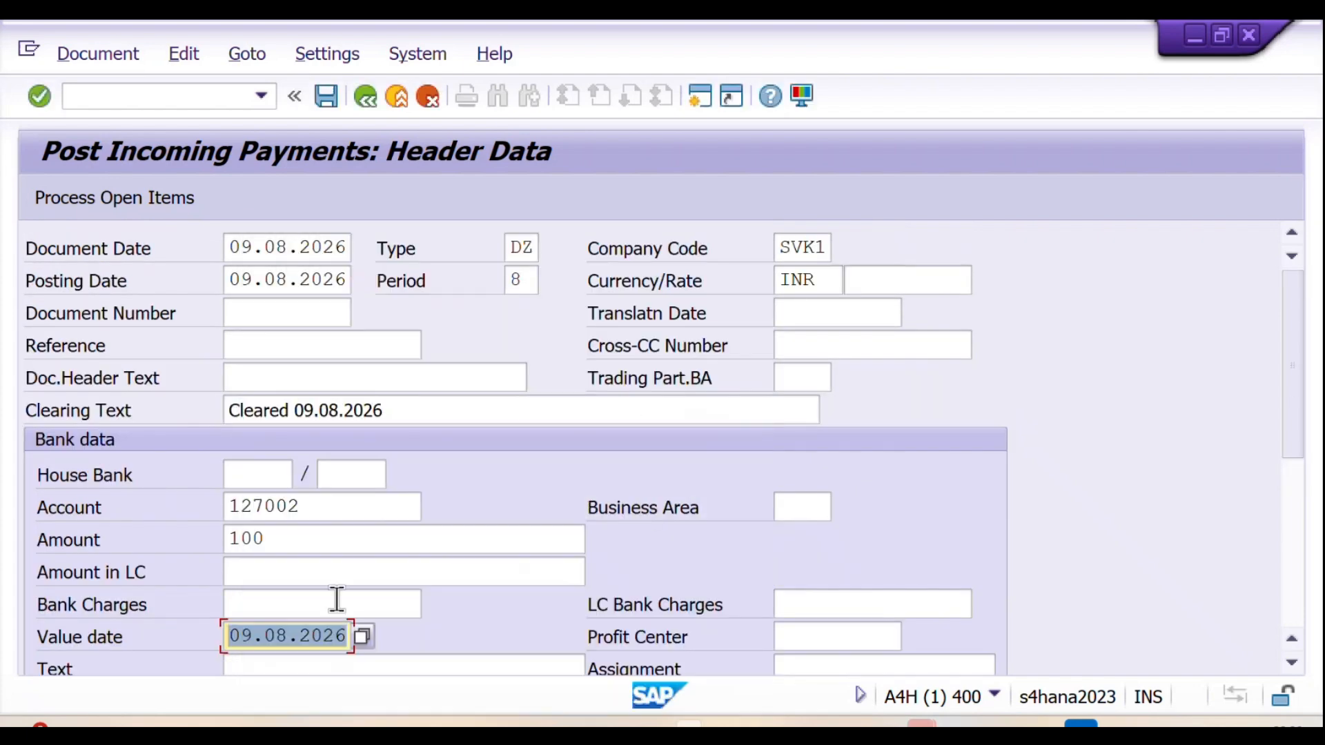
Step: Enter "Cleared 09.08.2026" as the text of the bank data
scroll(337, 599, "down", 3)
left_click(304, 601)
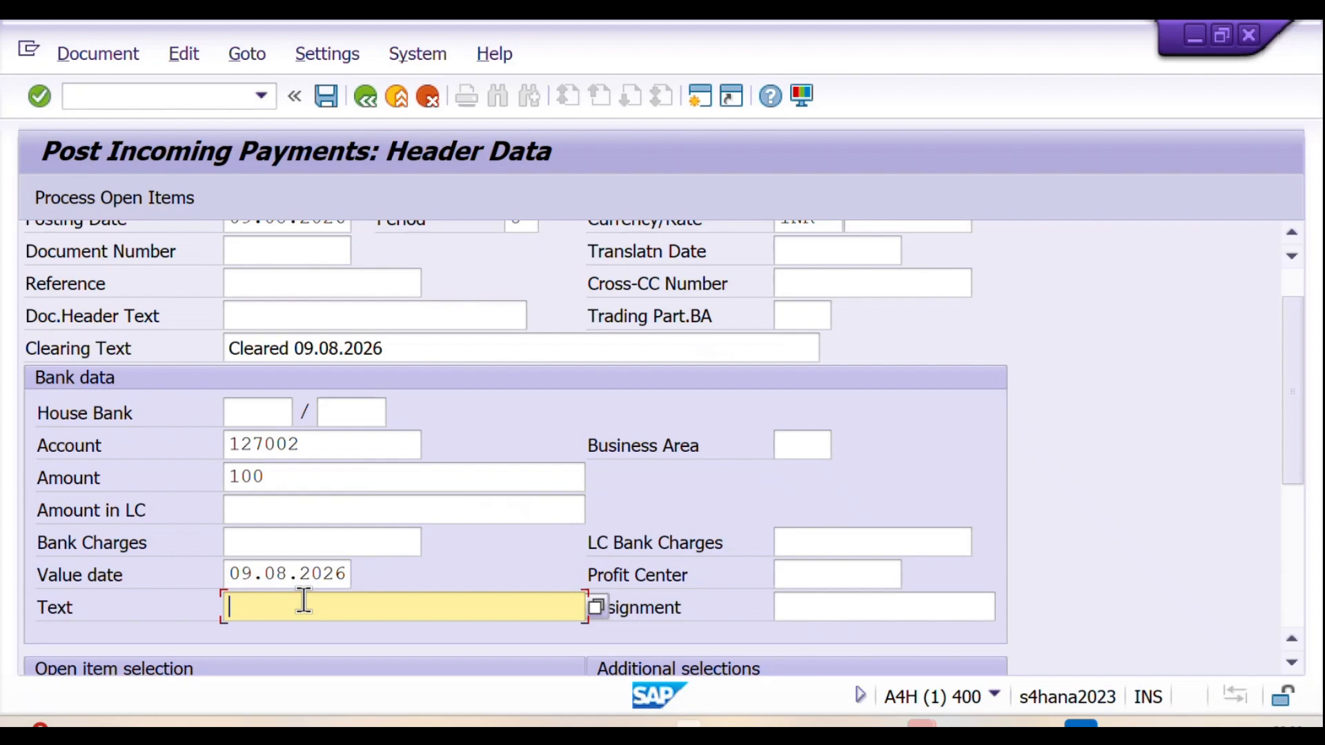
type("Cleared 09.08.2026")
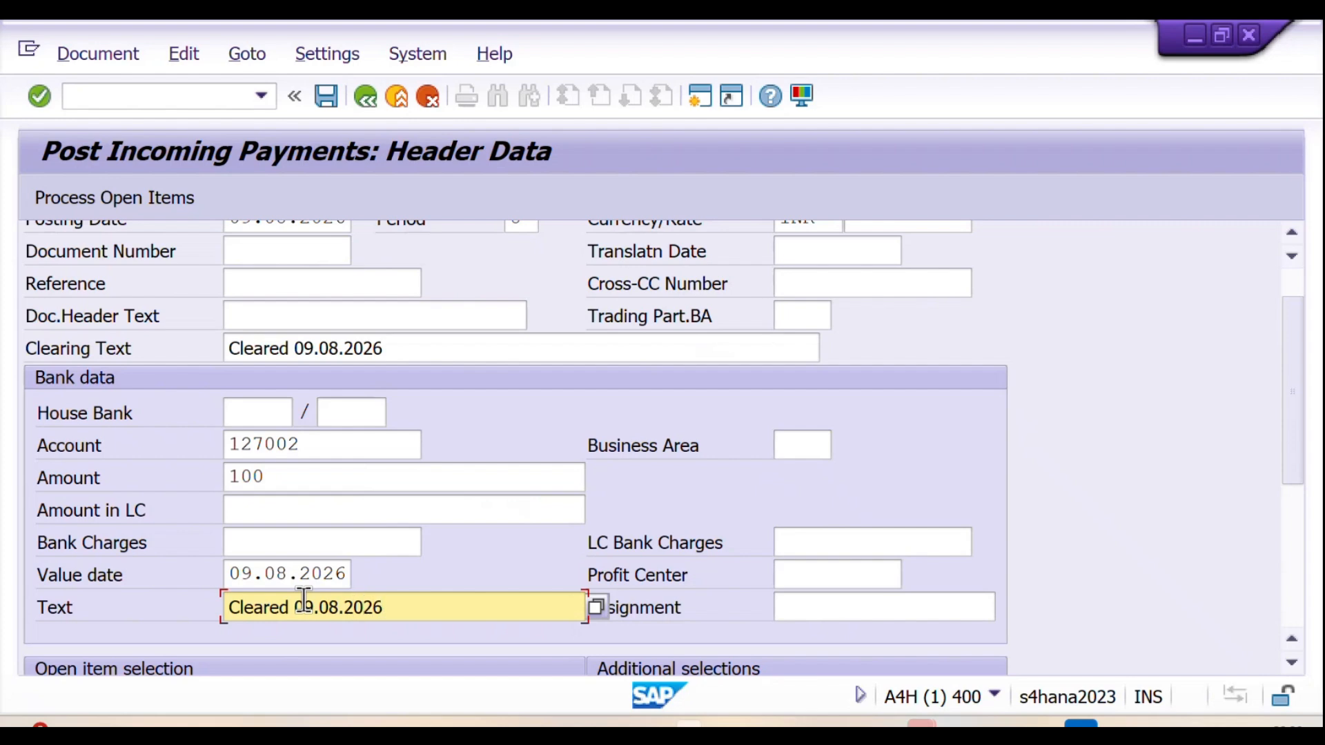
Step: Copy the customer's business partner number from the Notion notes into the open item selection's account field in SAP
scroll(304, 599, "down", 5)
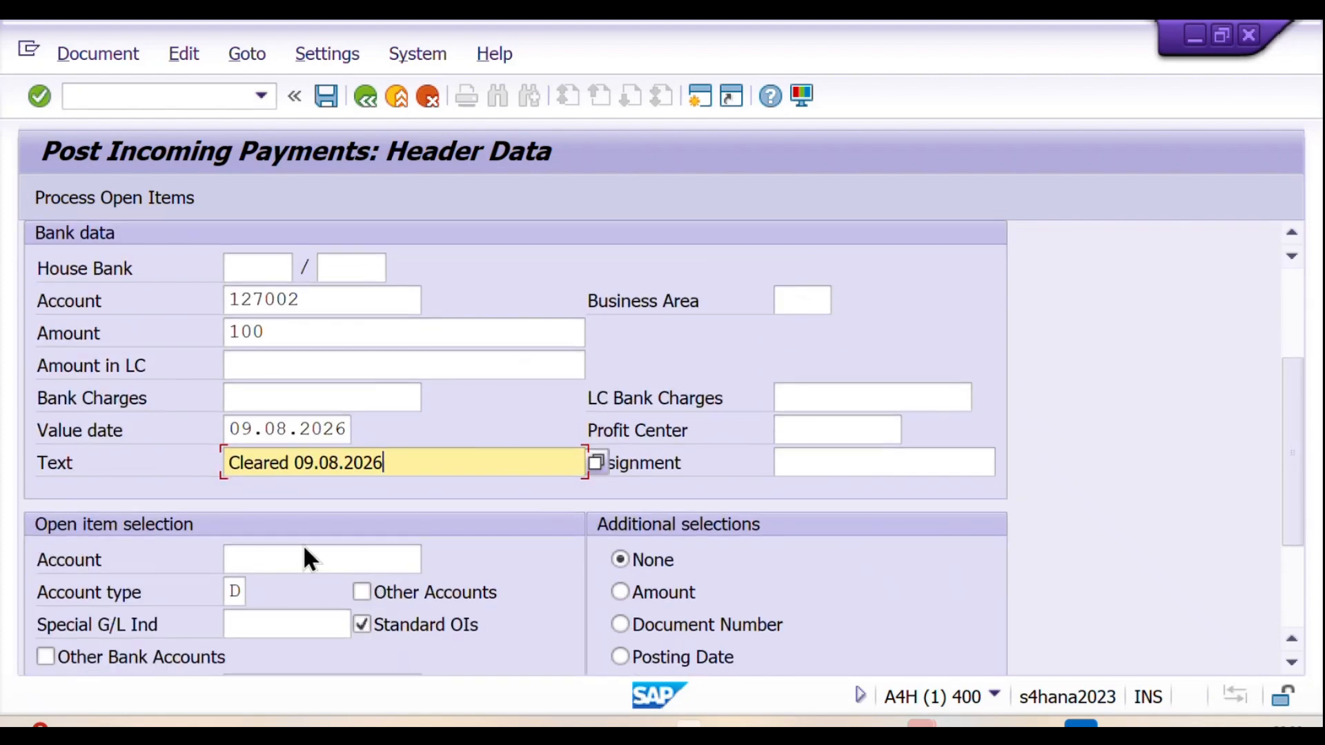
left_click(283, 560)
key("alt+Tab")
left_click(338, 434)
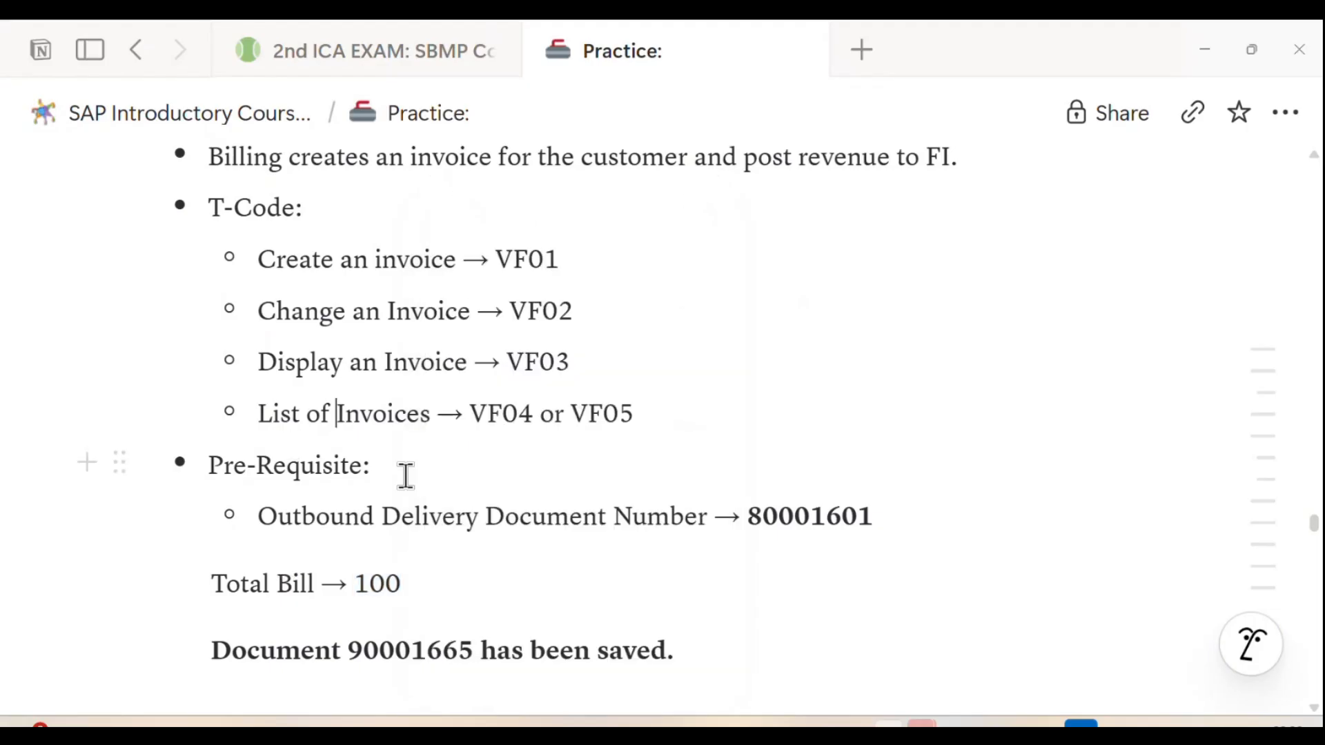
scroll(473, 405, "down", 2)
scroll(473, 402, "up", 6)
scroll(505, 450, "down", 4)
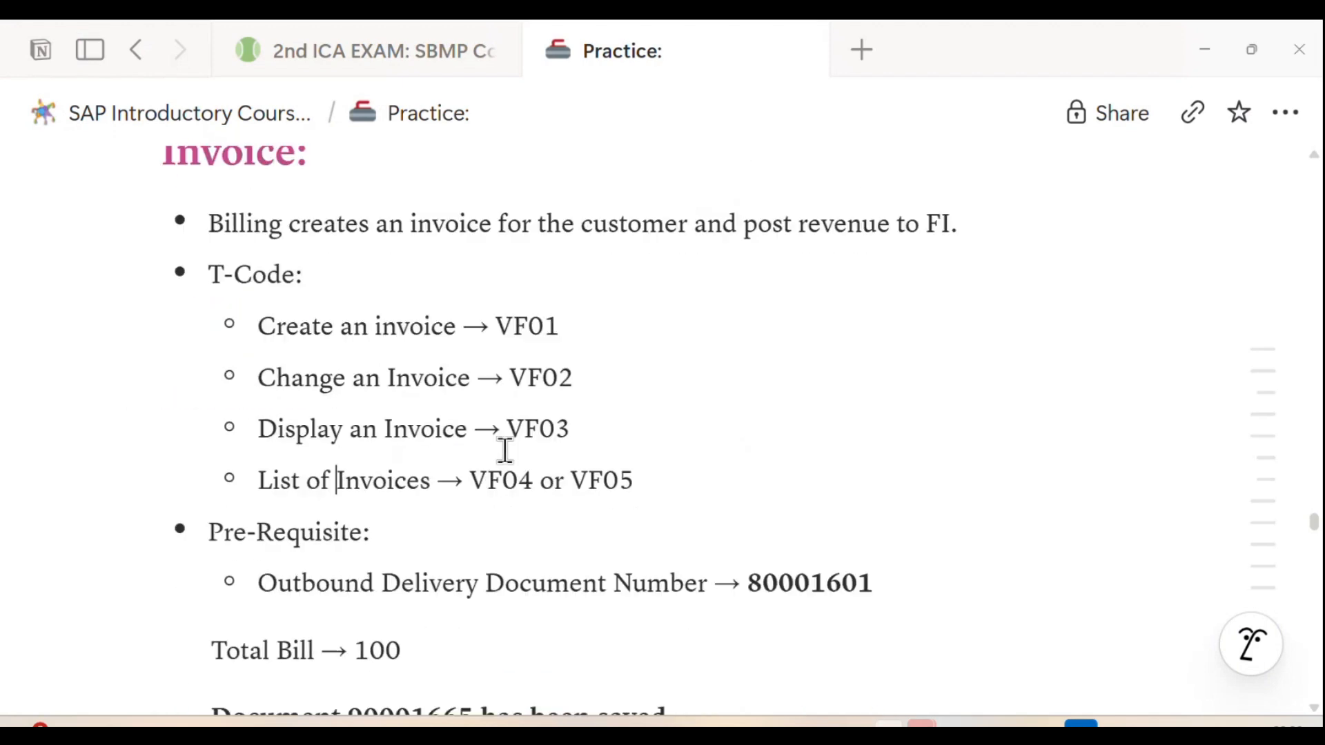
scroll(504, 450, "down", 10)
left_click_drag(508, 265, 661, 254)
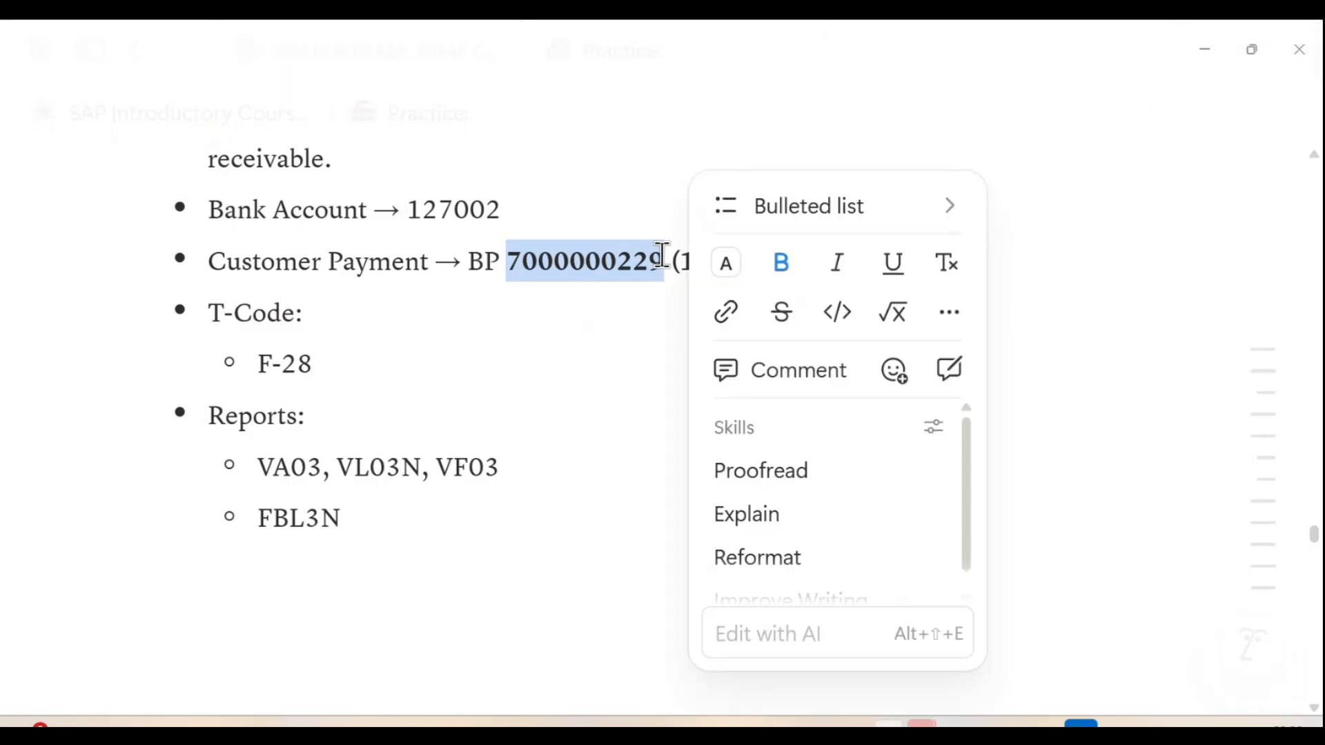
key("ctrl+c")
key("alt+Tab")
key("ctrl+v")
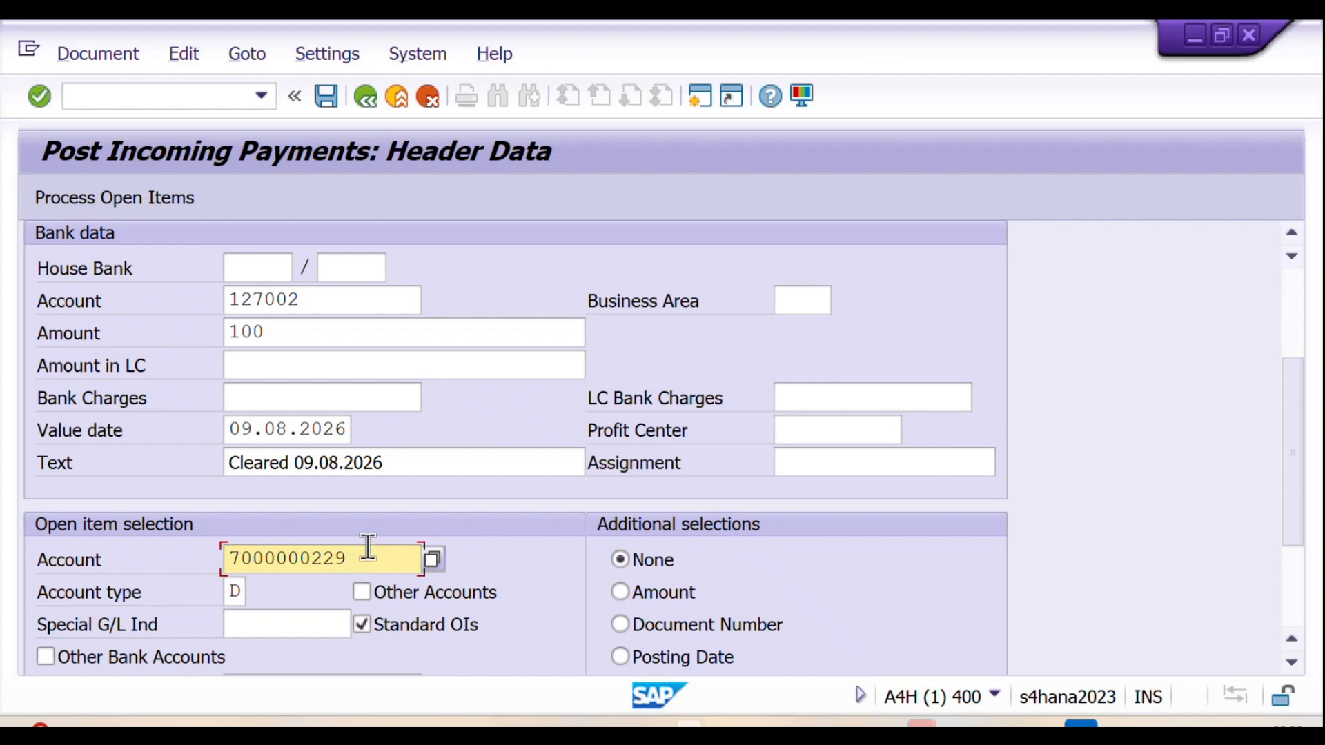
Step: Process the customer's open items, compare the invoice with the Notion notes, and check the entered, assigned and not assigned amounts
left_click(64, 199)
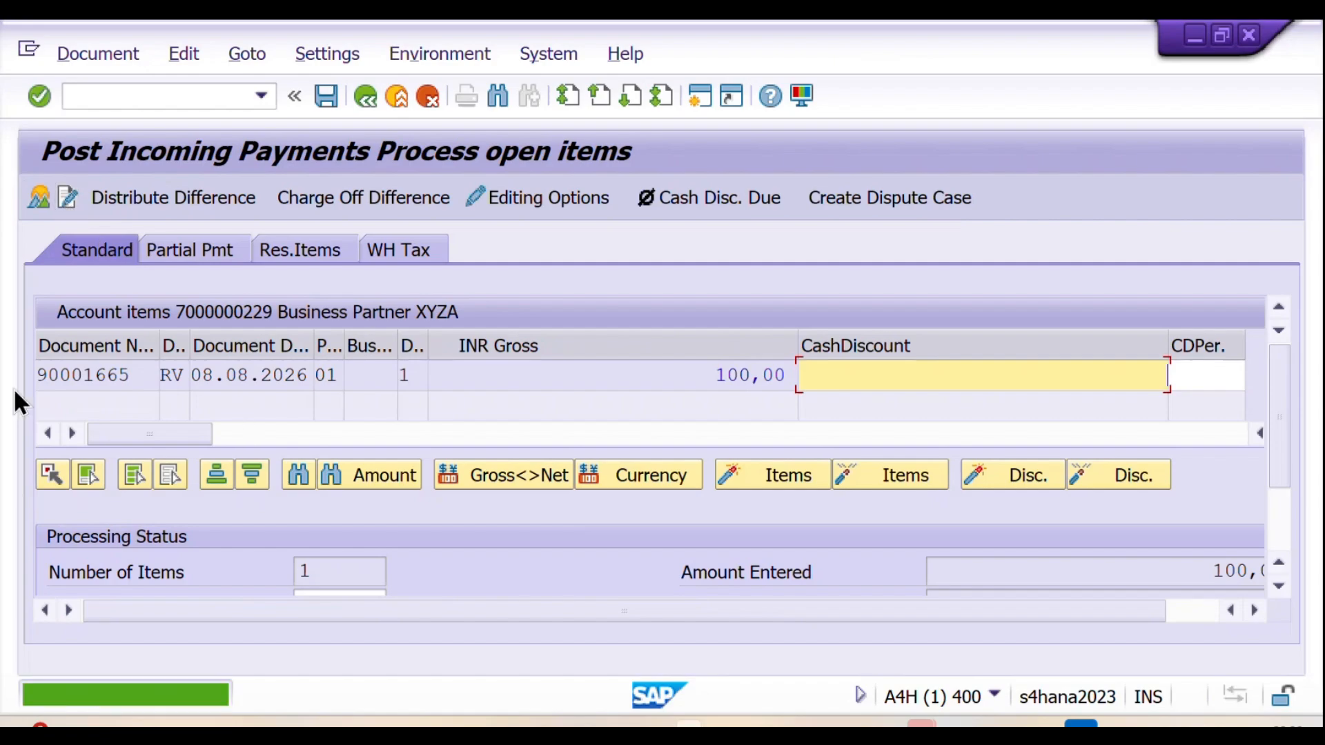
key("alt+Tab")
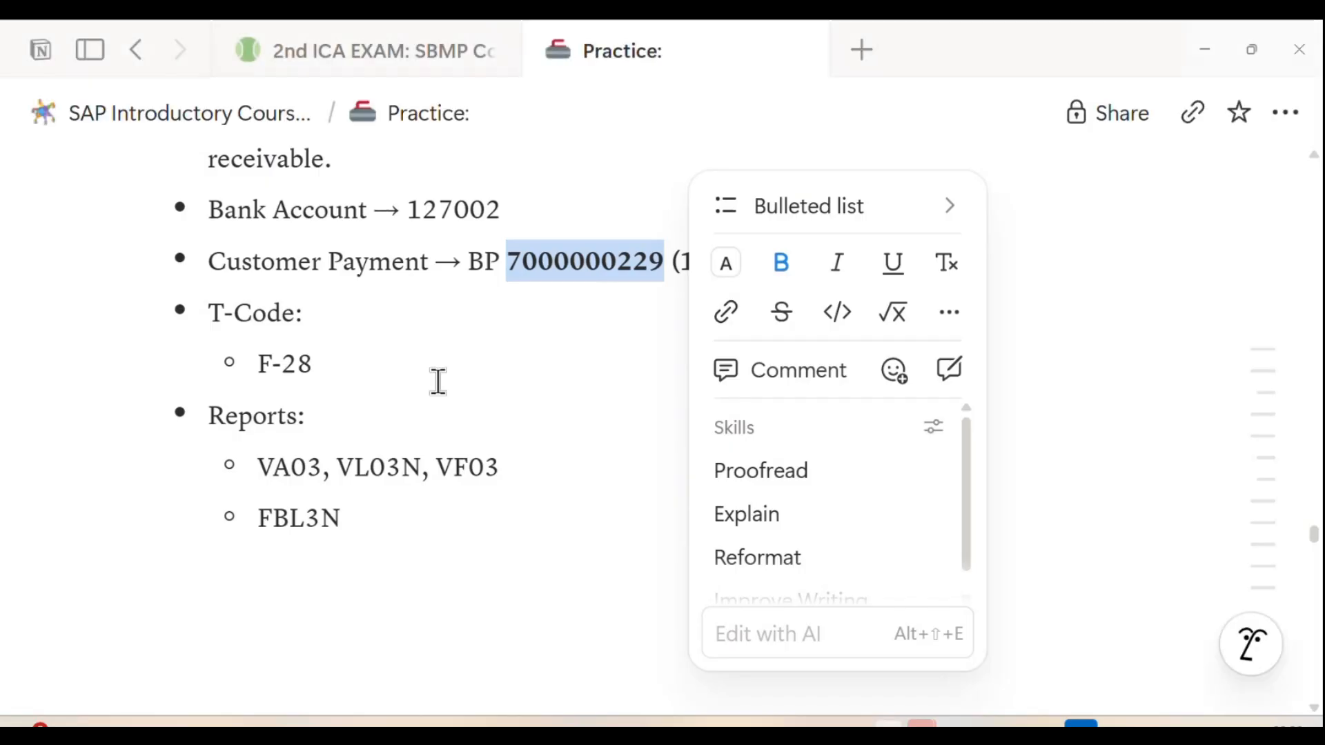
scroll(438, 379, "up", 6)
scroll(423, 453, "down", 6)
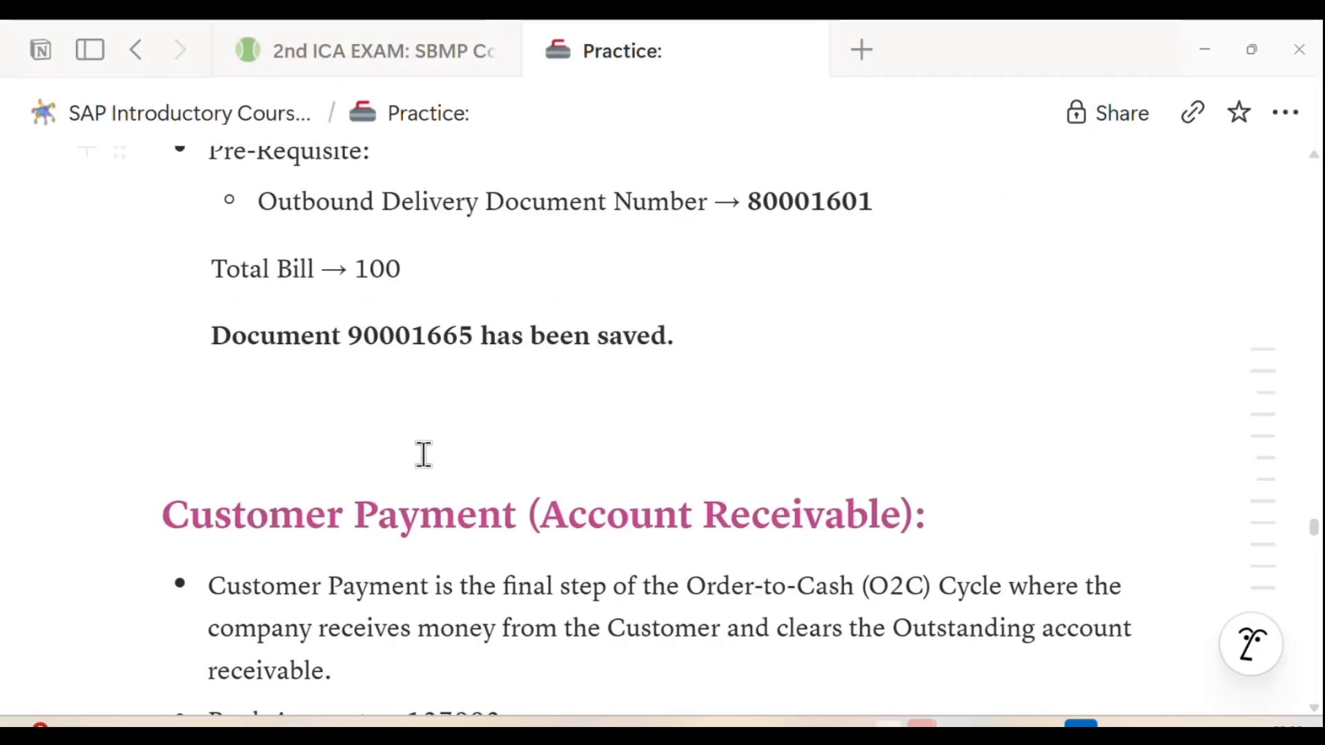
key("alt+Tab")
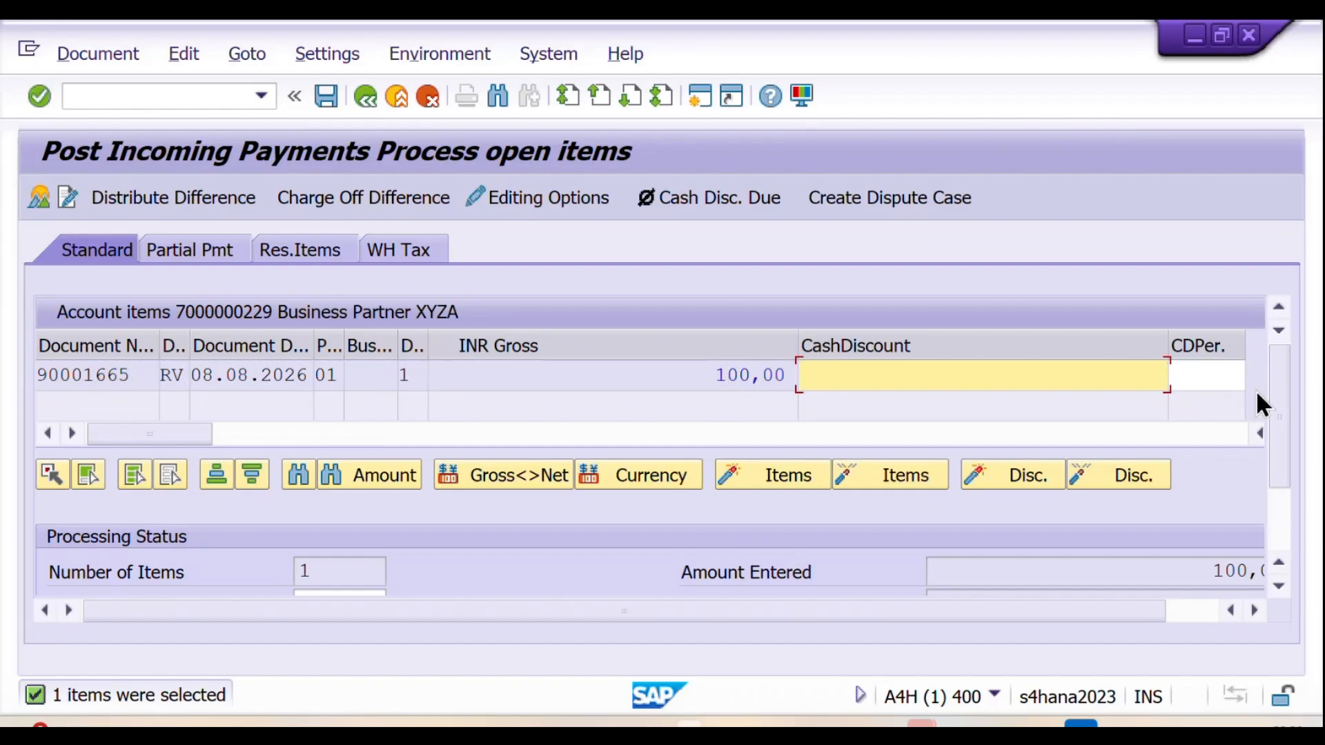
left_click_drag(1278, 382, 1293, 438)
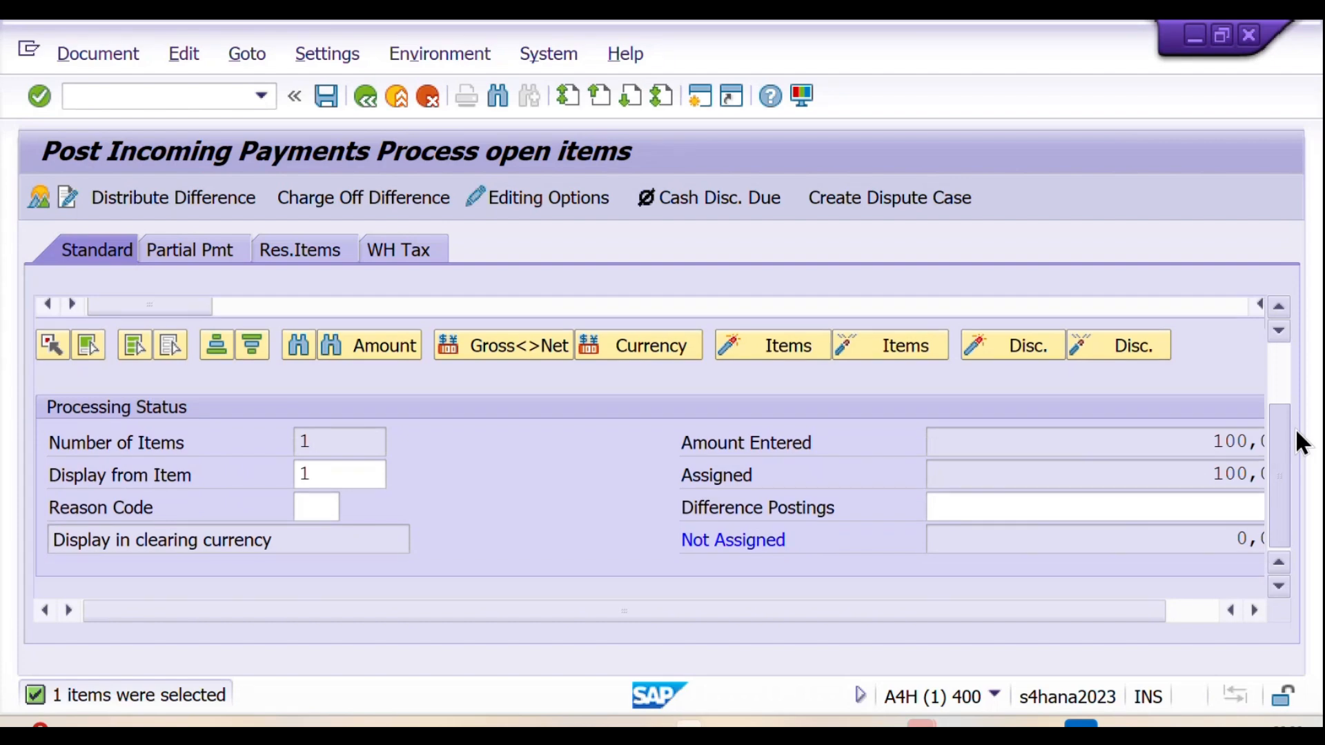
left_click_drag(996, 614, 1052, 610)
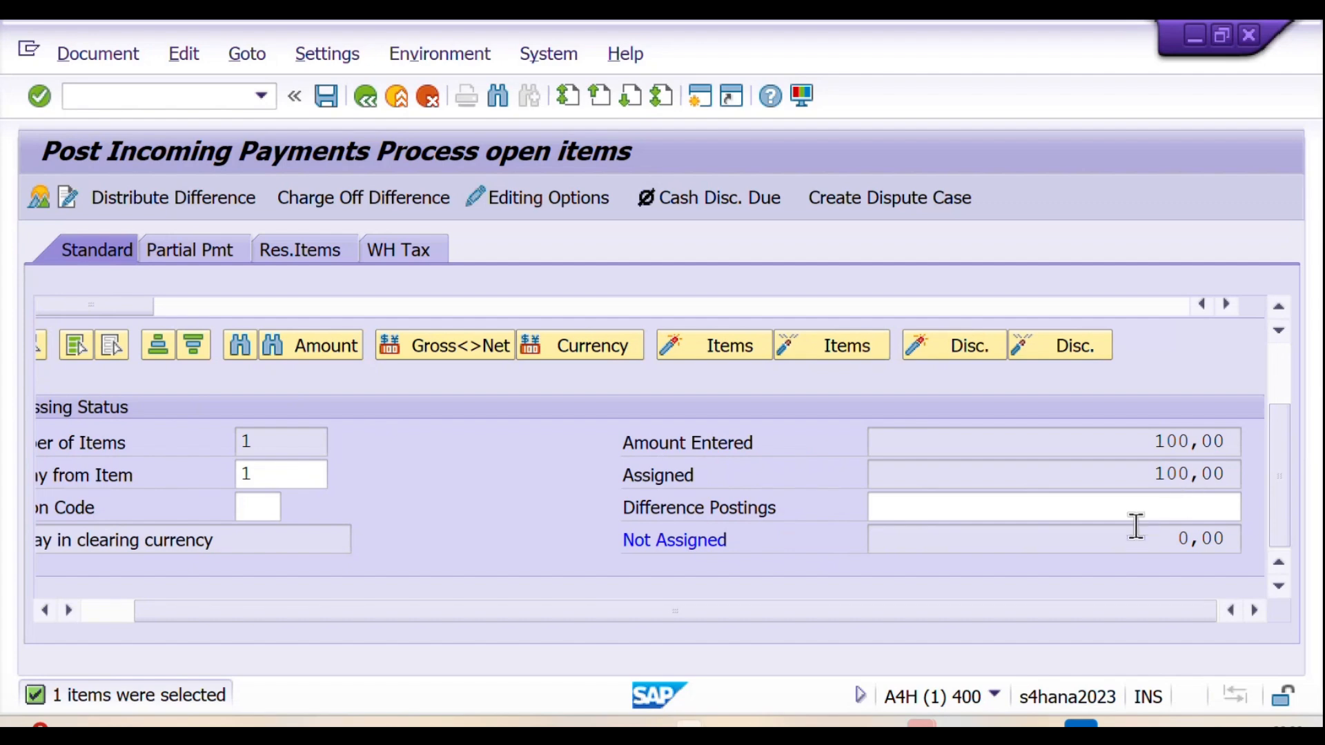
Step: Simulate the payment document, inspect the G/L account of the customer line item, and return to the overview
left_click(86, 55)
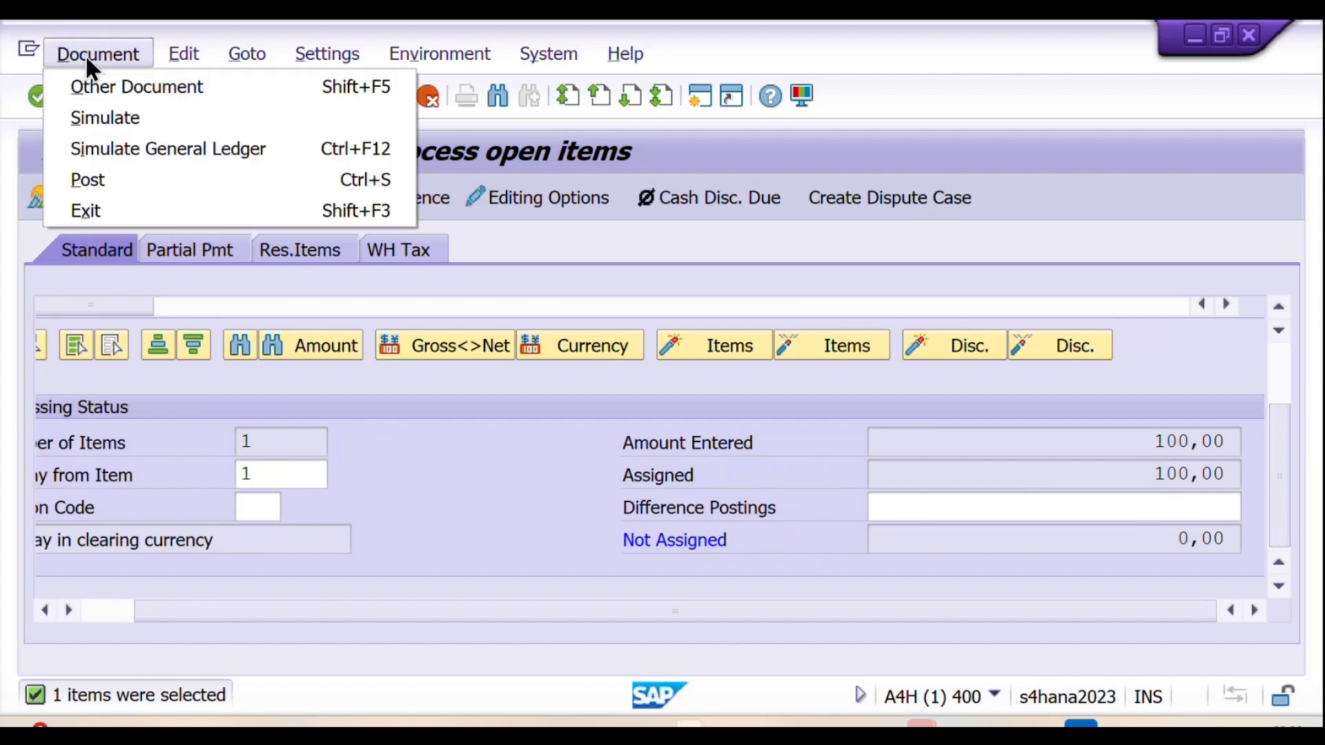
left_click(106, 120)
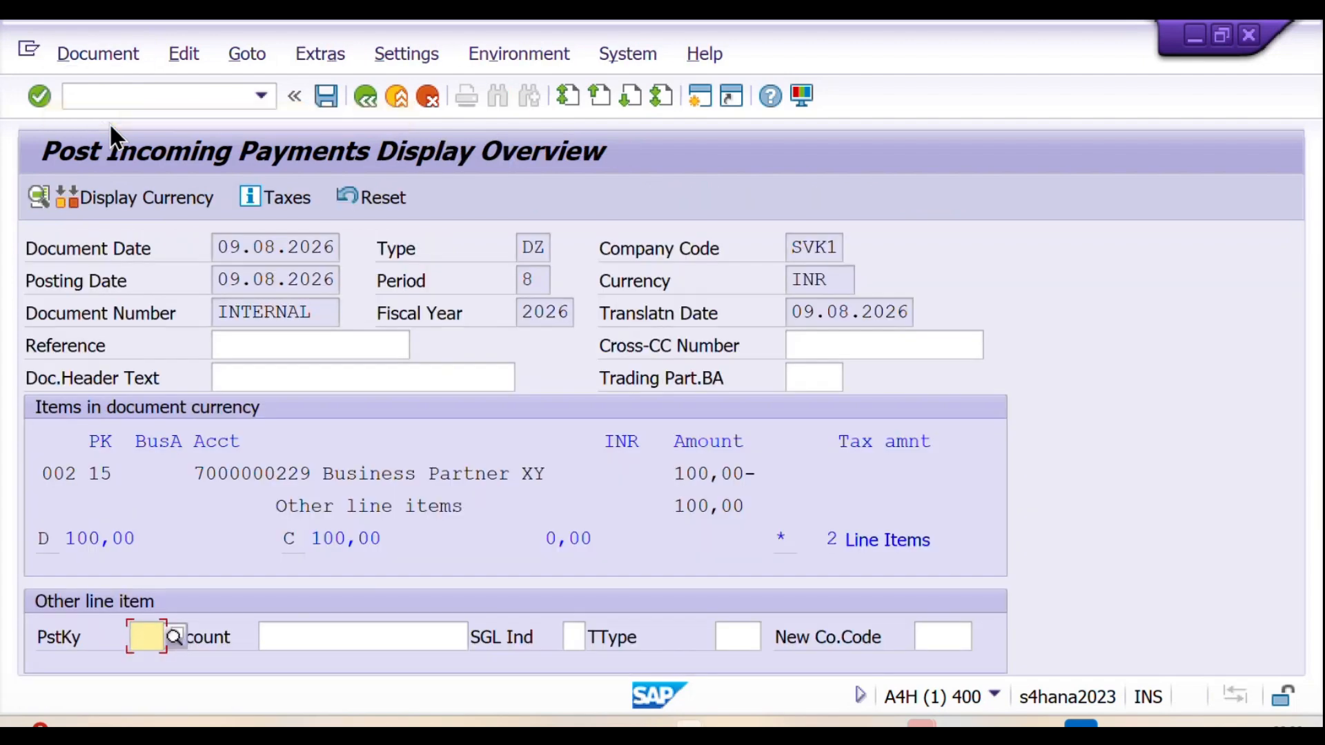
double_click(342, 471)
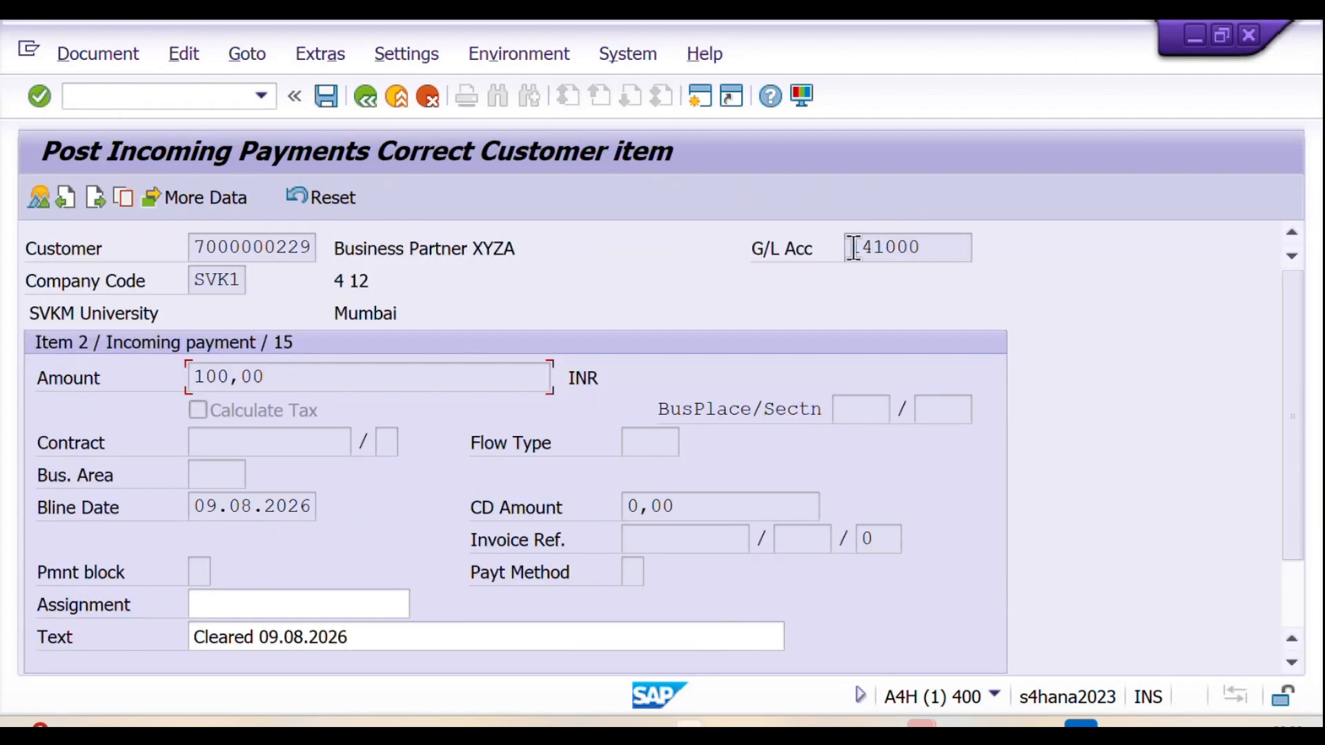
left_click_drag(854, 246, 947, 247)
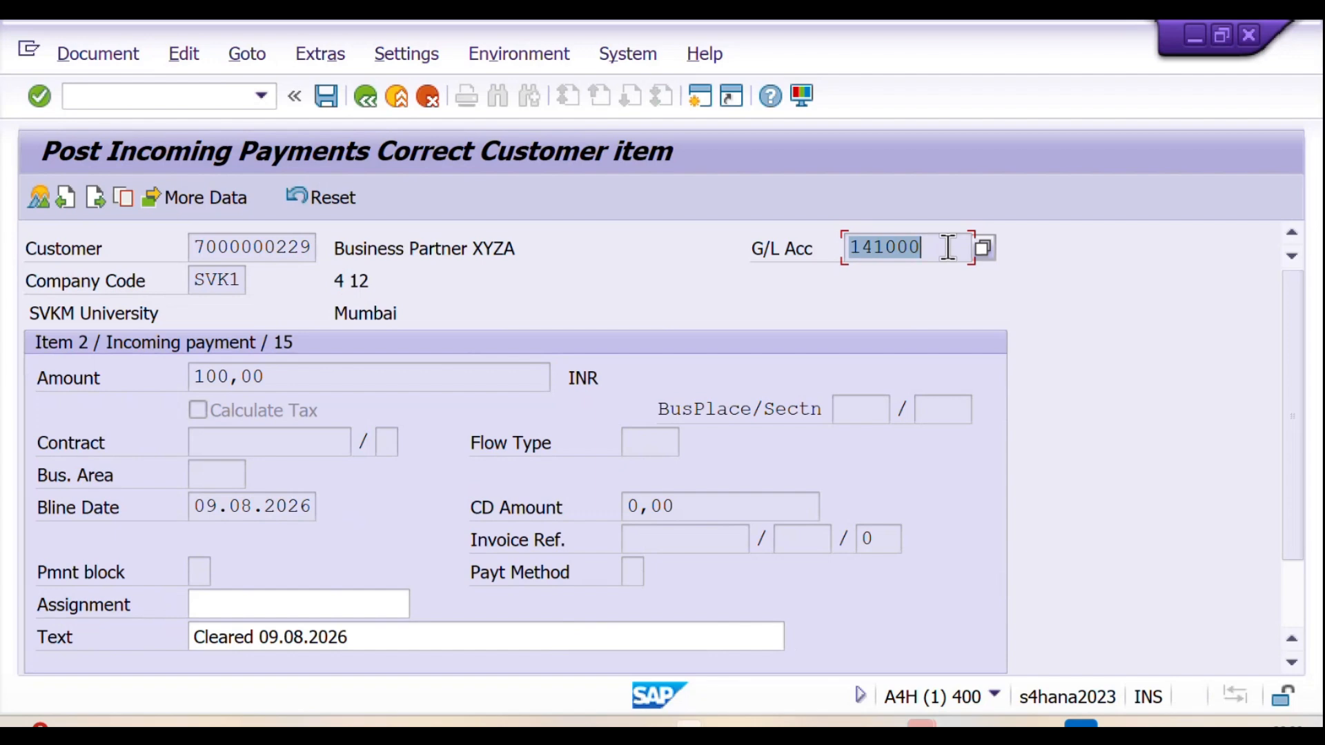
left_click(367, 104)
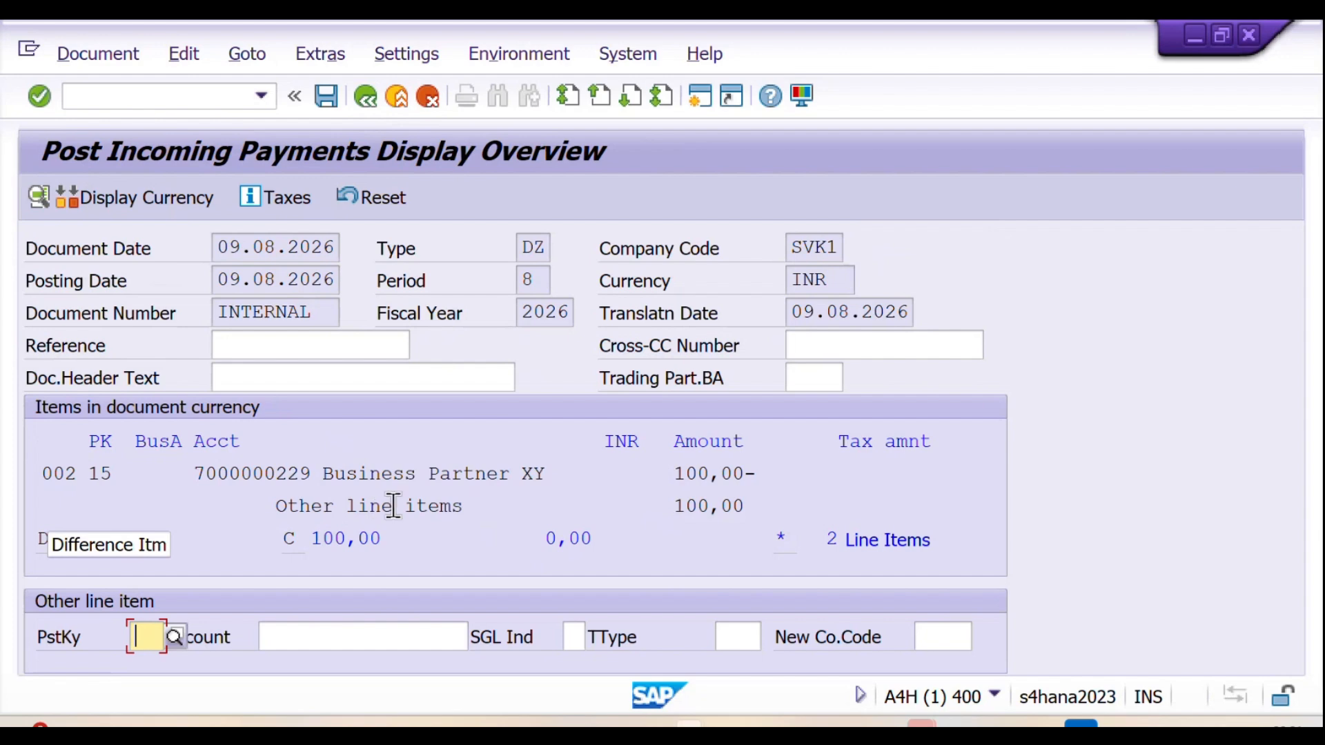
Step: Inspect the G/L account of the bank line item in the simulated payment document and return to the overview
double_click(390, 508)
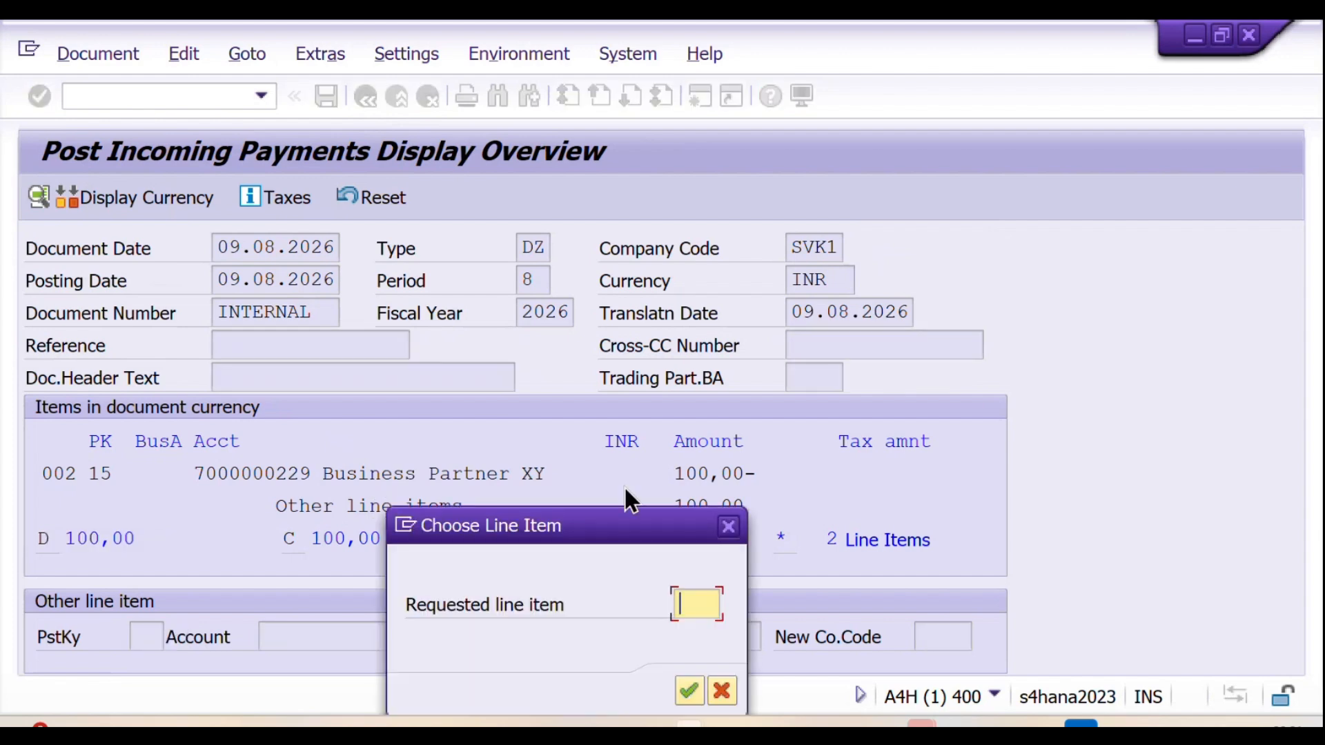
left_click(726, 528)
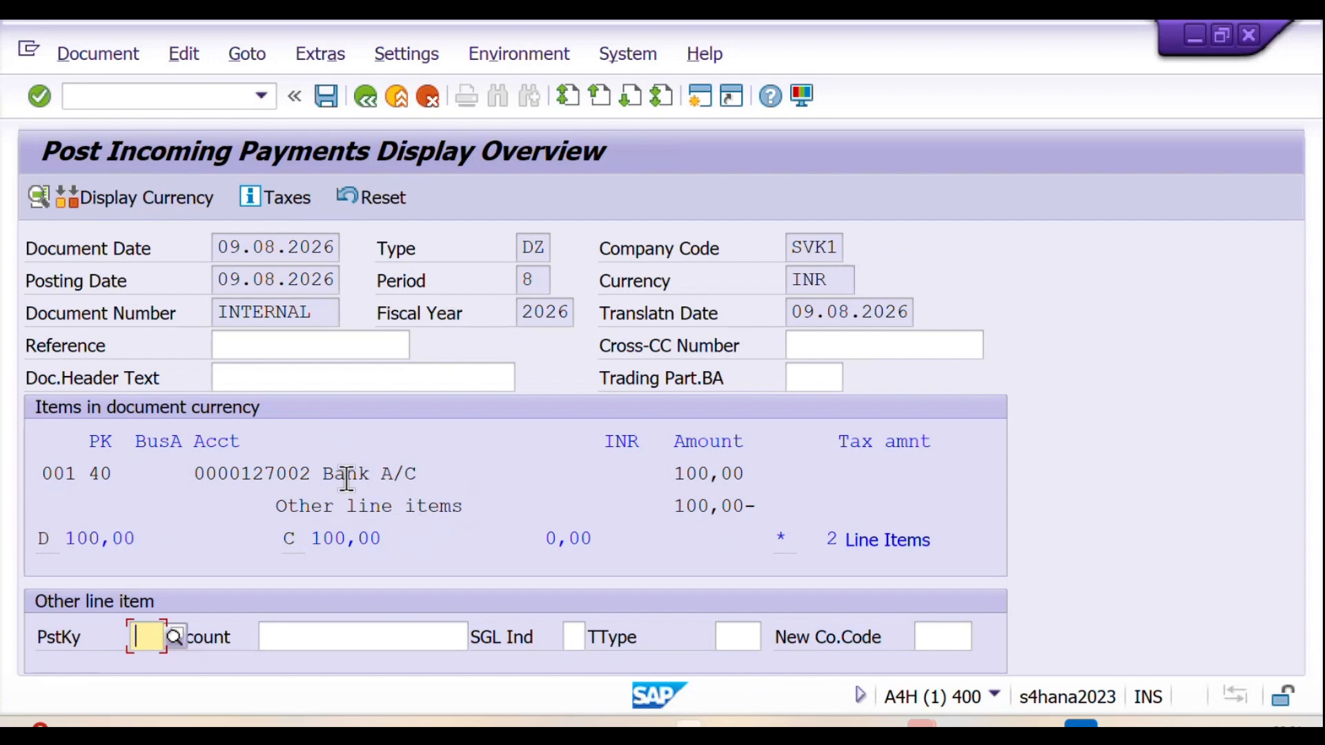
left_click(307, 473)
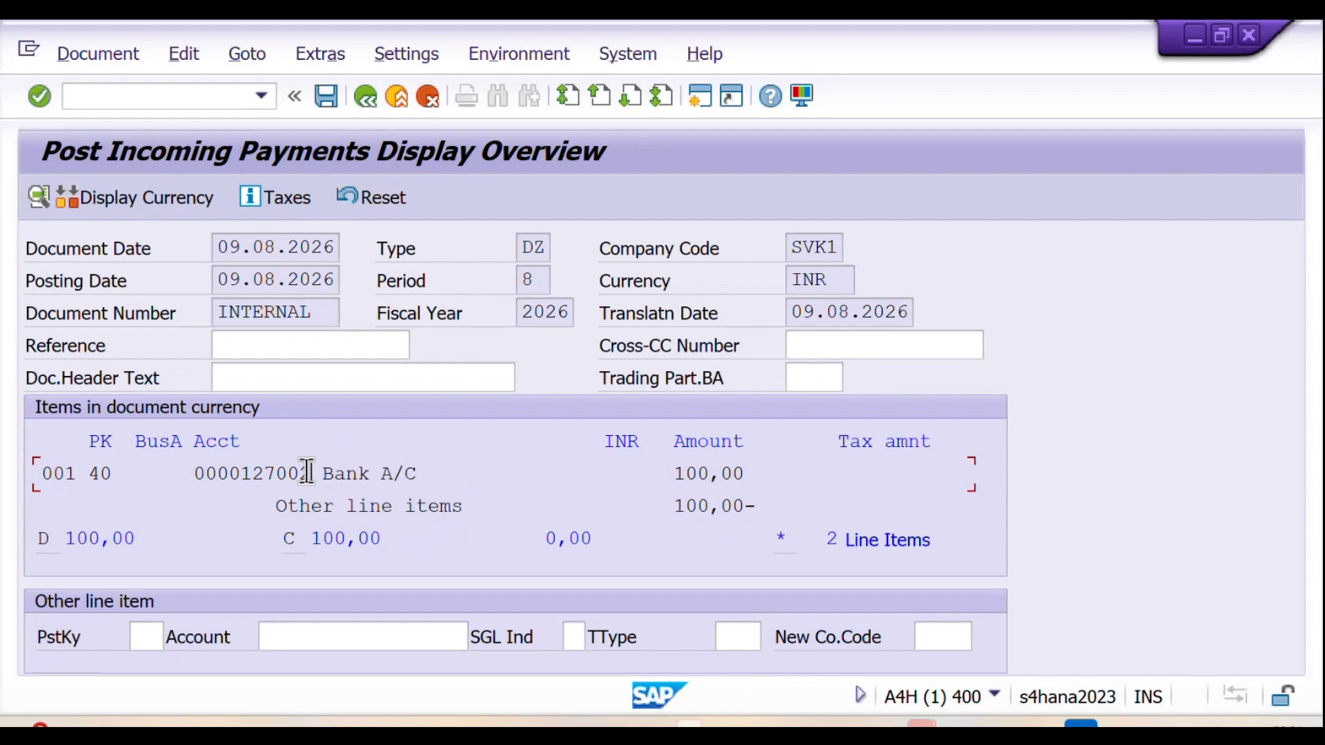
double_click(307, 474)
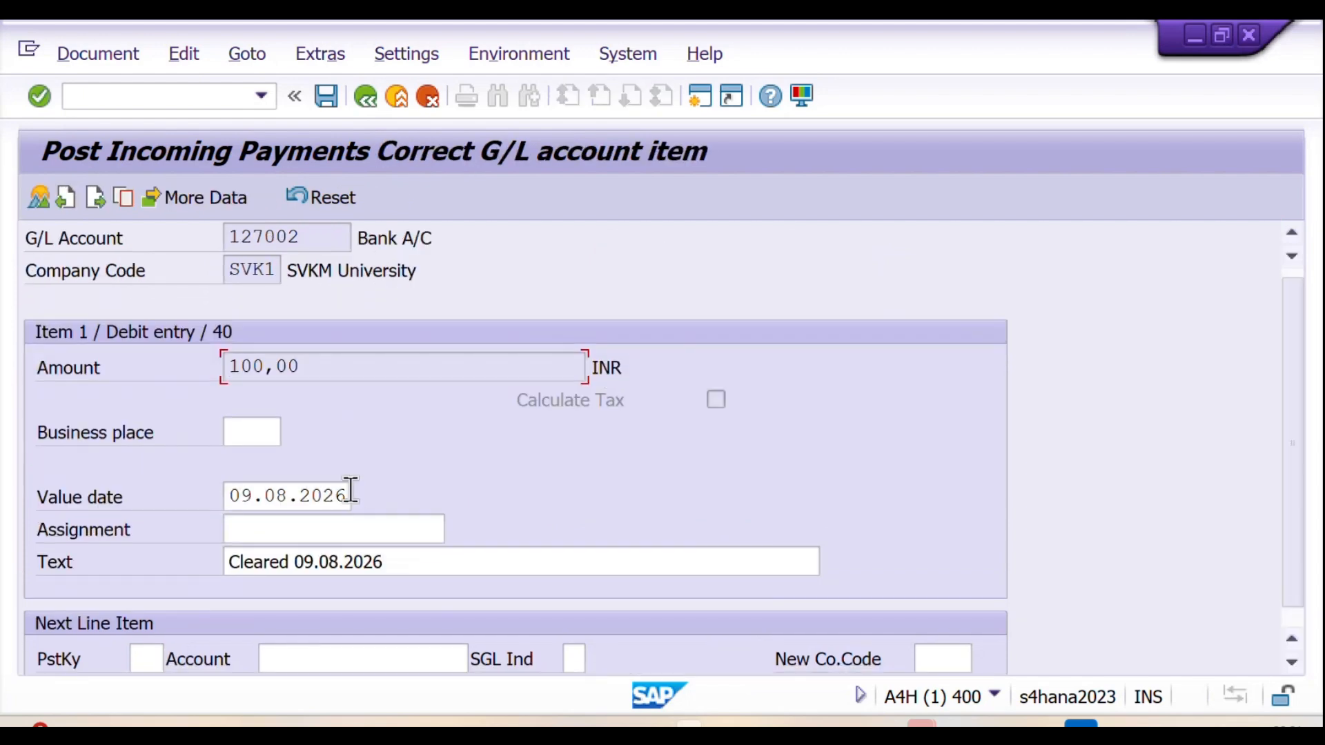
scroll(345, 466, "up", 1)
left_click_drag(227, 249, 311, 251)
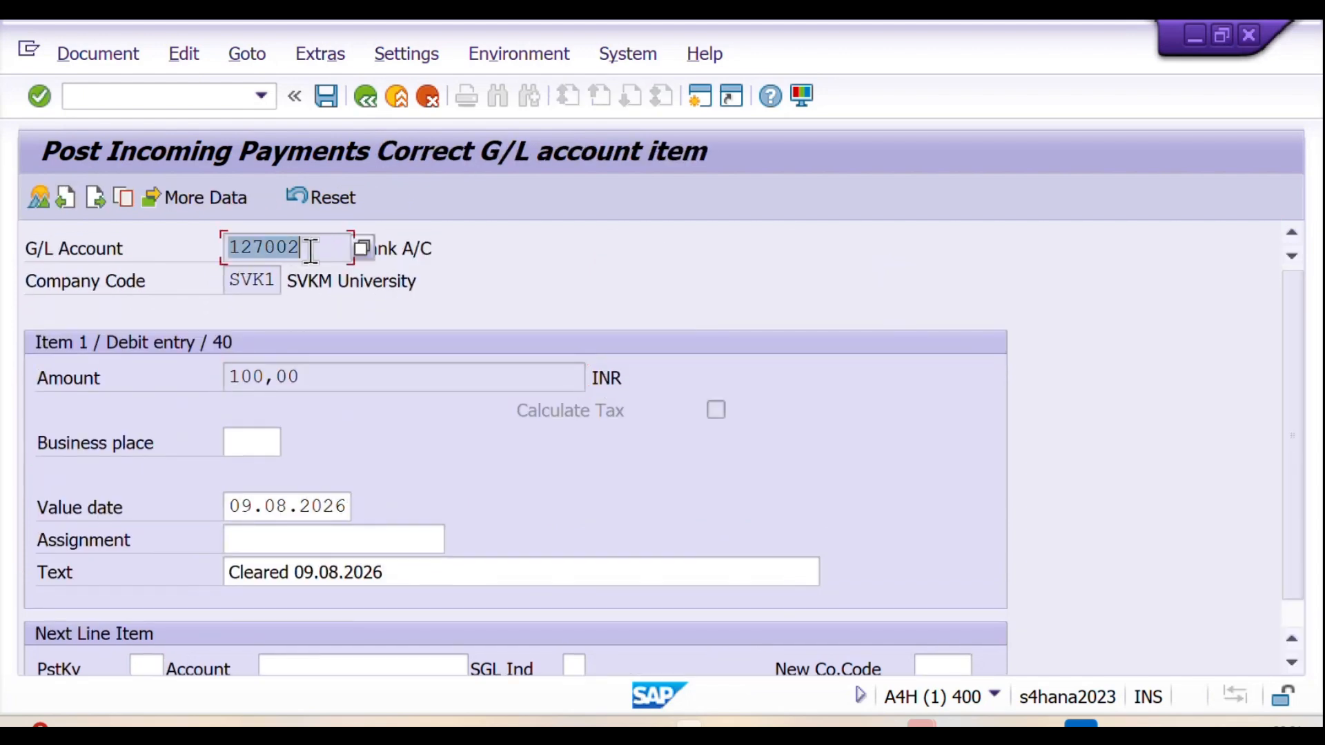
left_click(369, 98)
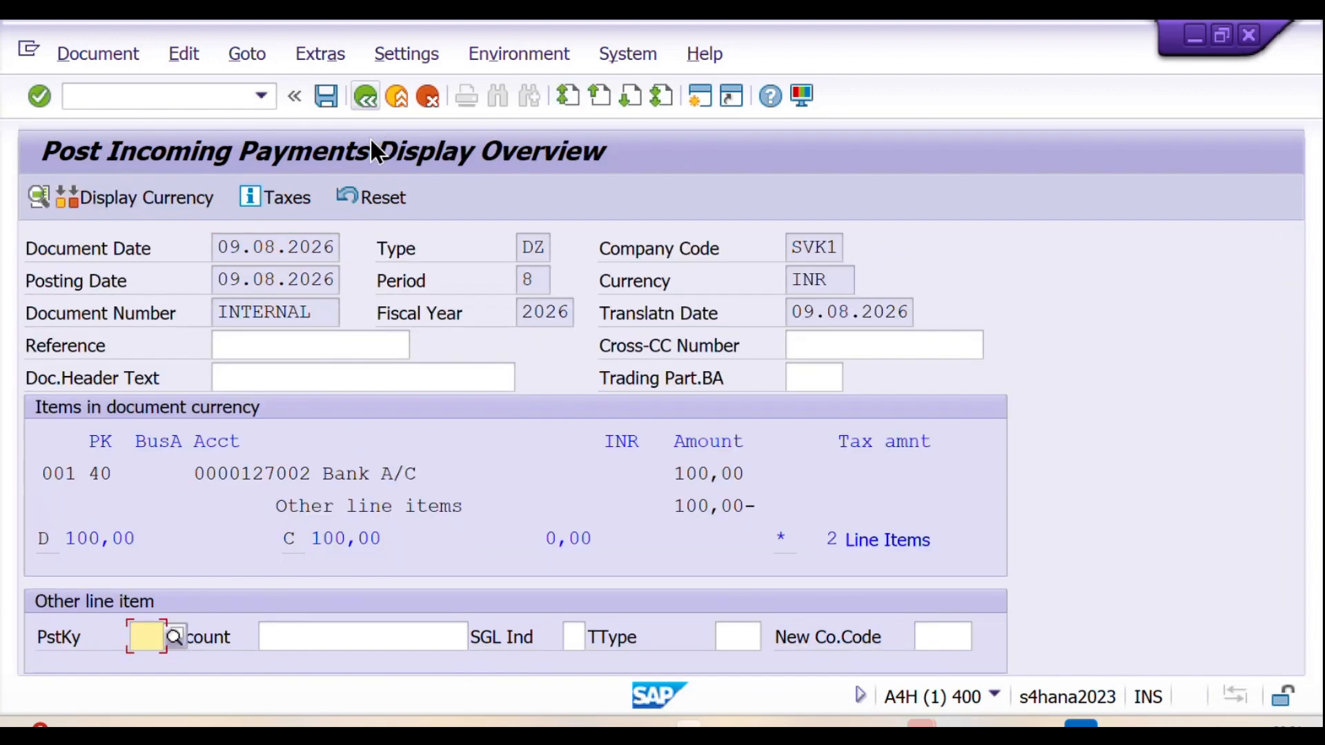
Step: Open the customer line item of the simulated document once more, check its G/L account, and return to the overview
double_click(355, 503)
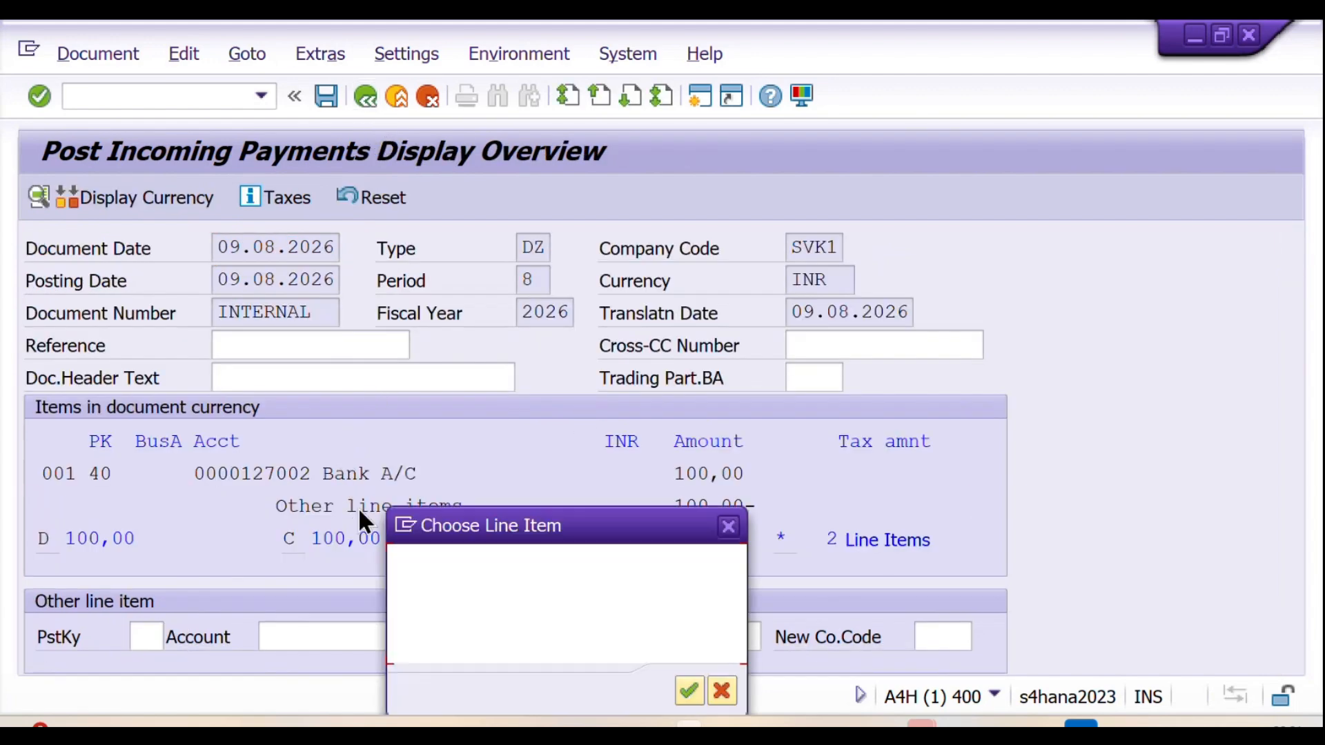
left_click(728, 530)
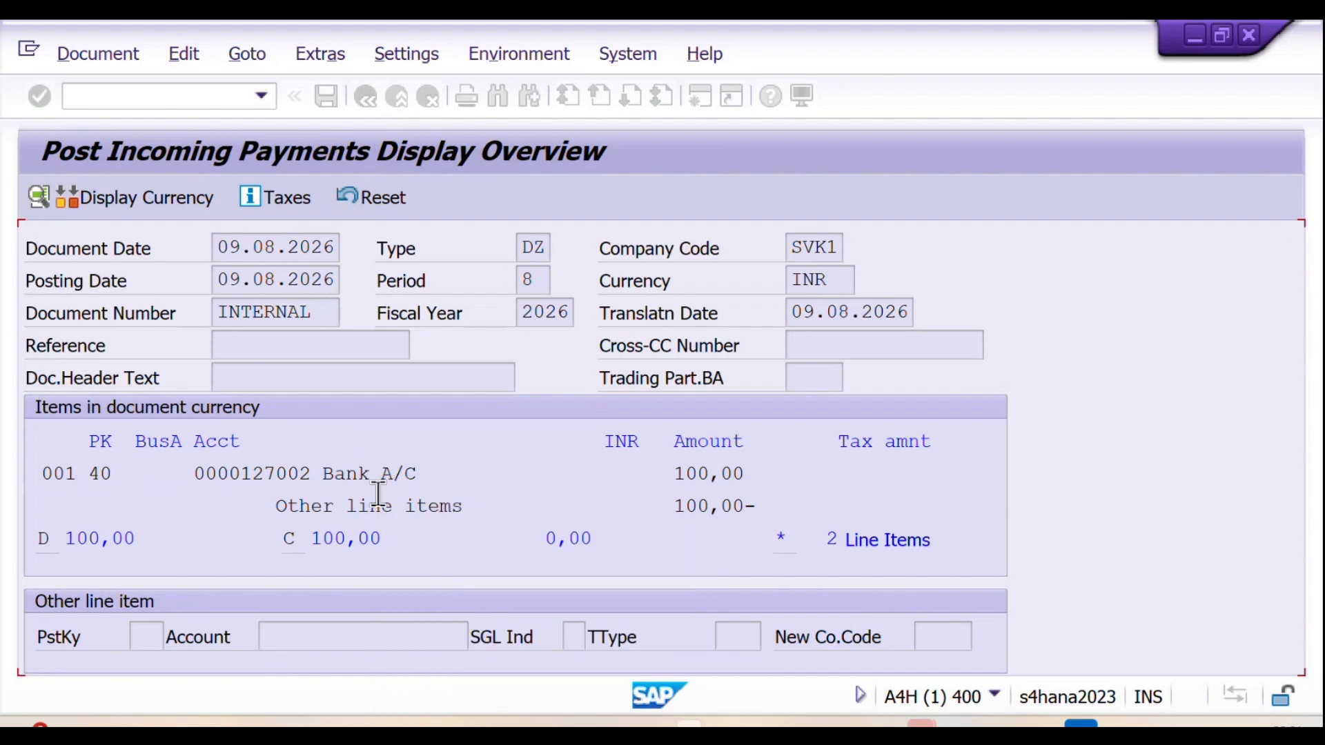
scroll(349, 476, "down", 1)
double_click(349, 473)
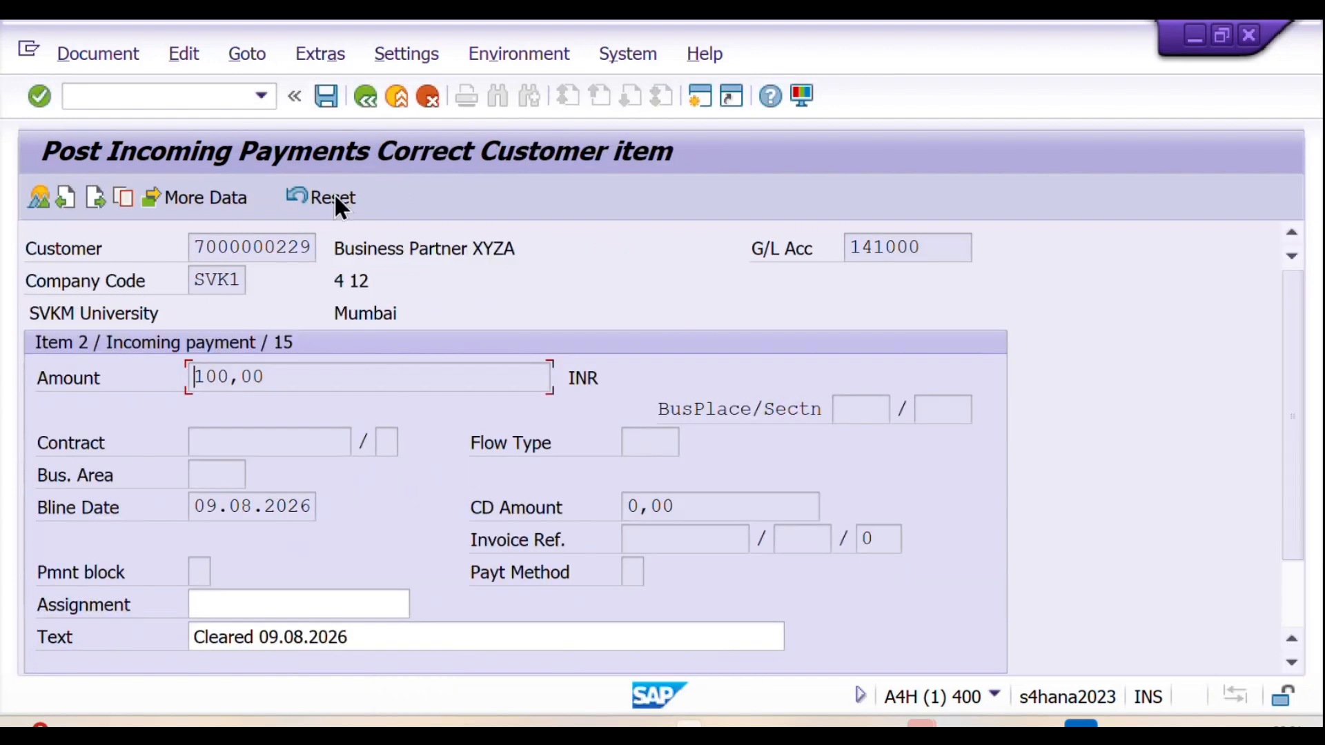
left_click(370, 97)
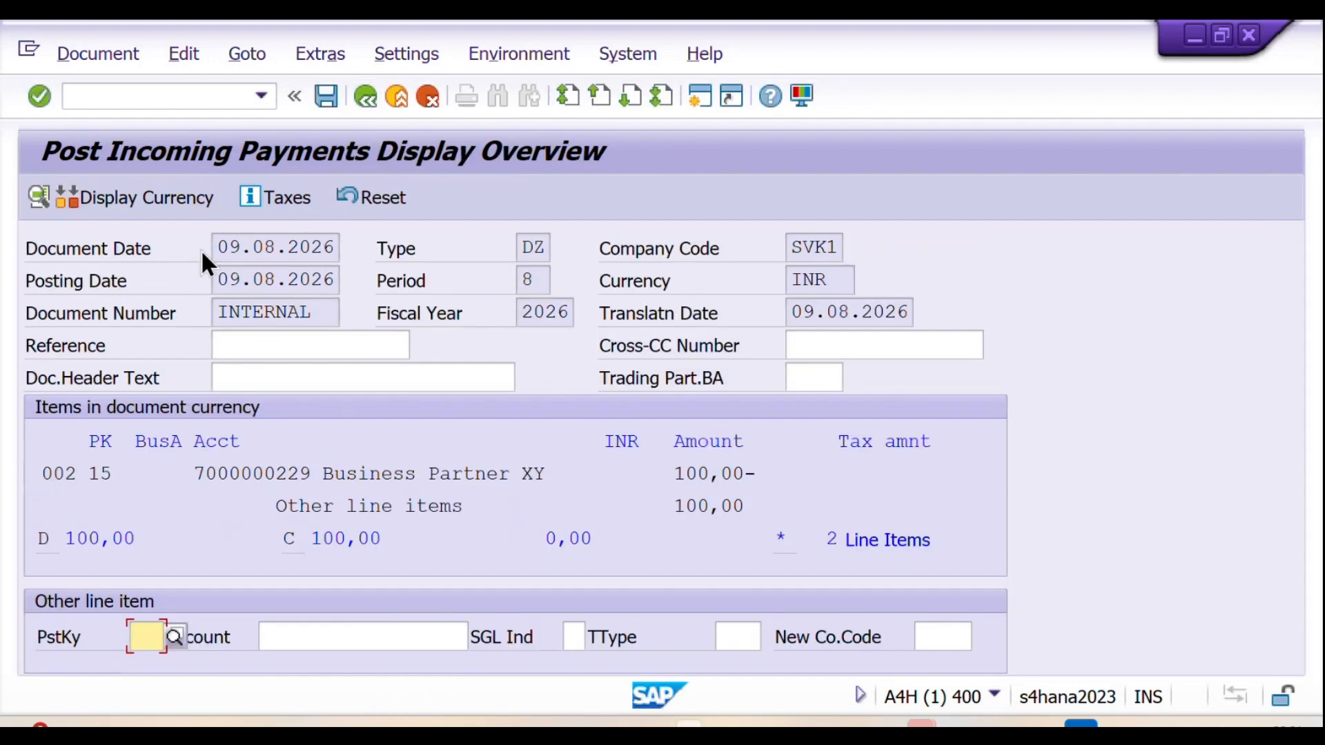
Step: Post the incoming payment document and copy the posting message into the Notion practice notes below the reports list
left_click(327, 98)
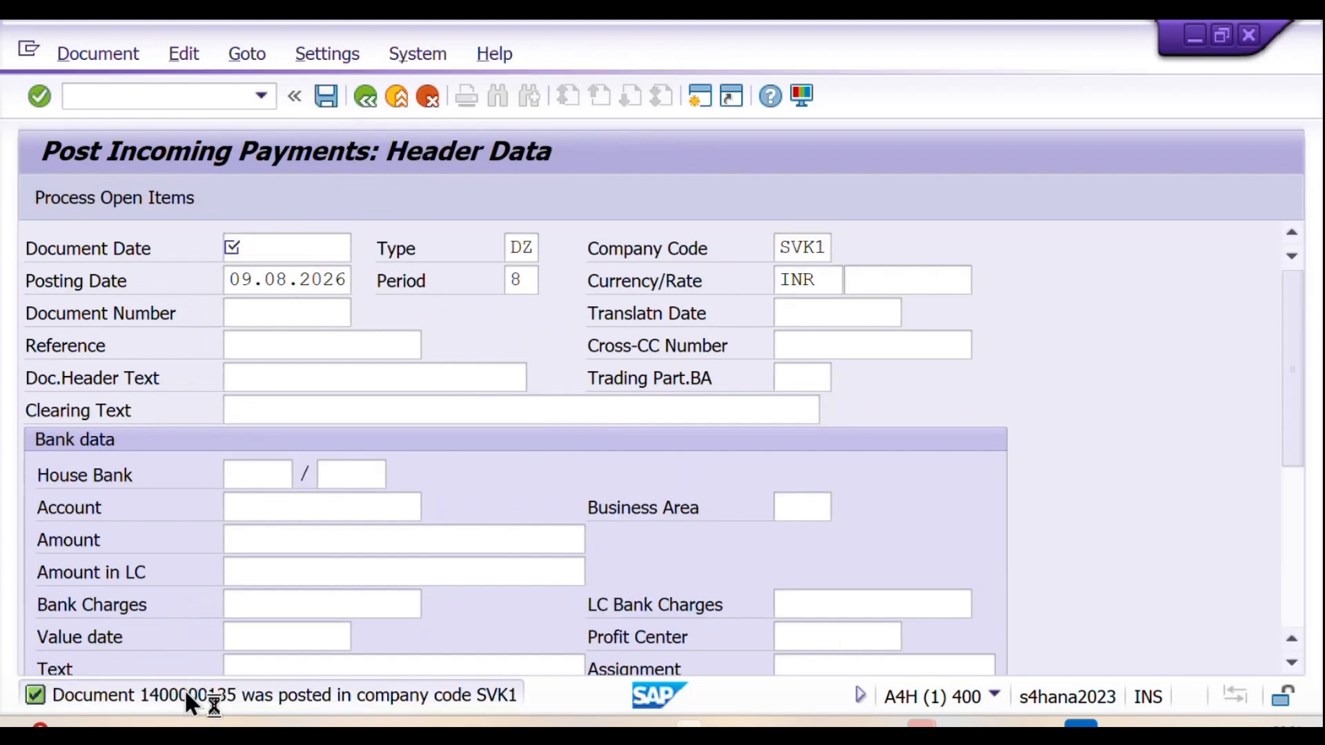
double_click(184, 693)
left_click_drag(634, 237, 205, 224)
key("ctrl+c")
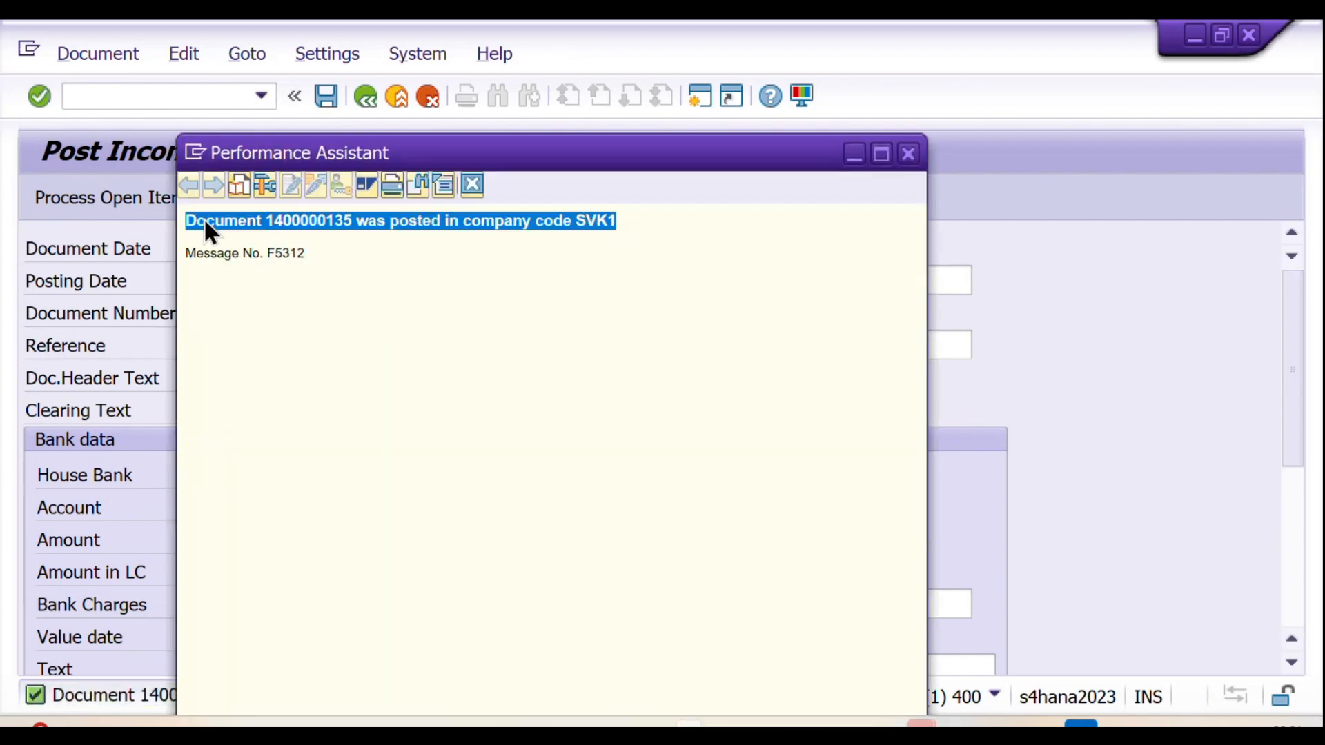
left_click(908, 156)
key("alt+Tab")
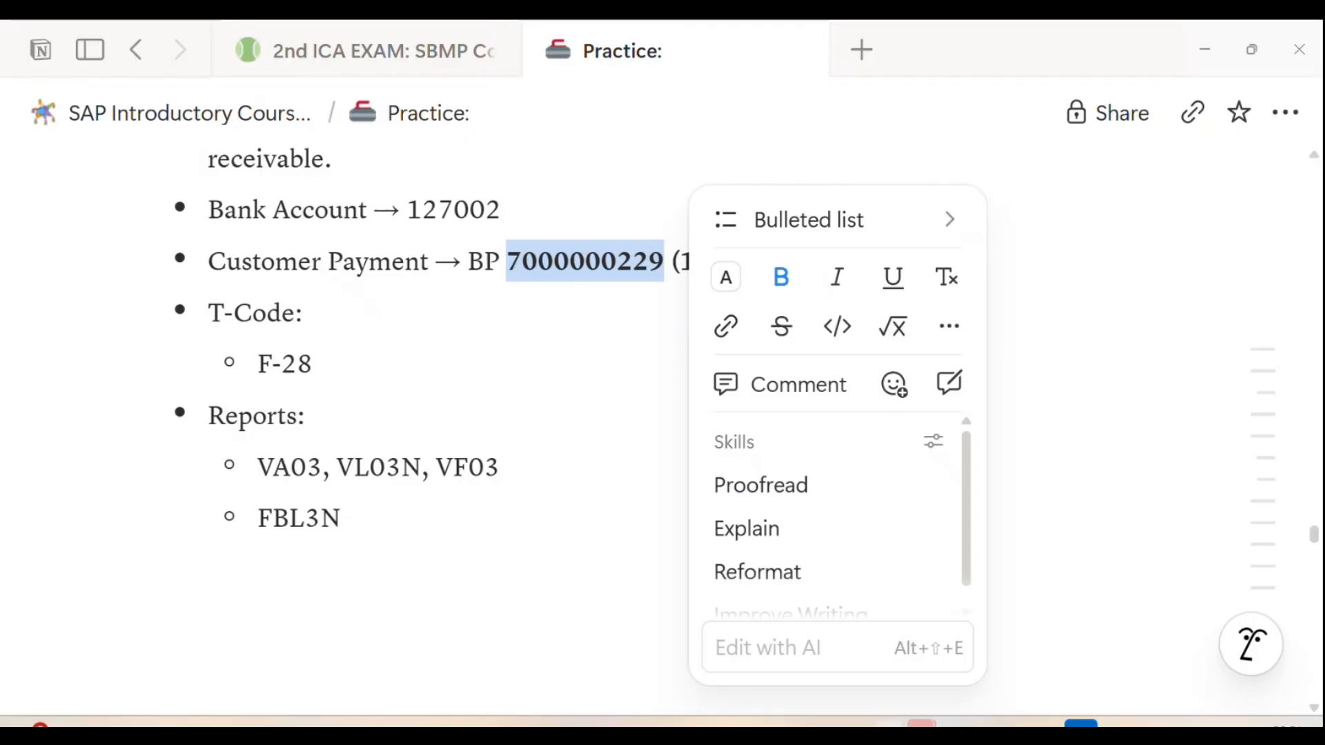
left_click(326, 568)
key("ctrl+v")
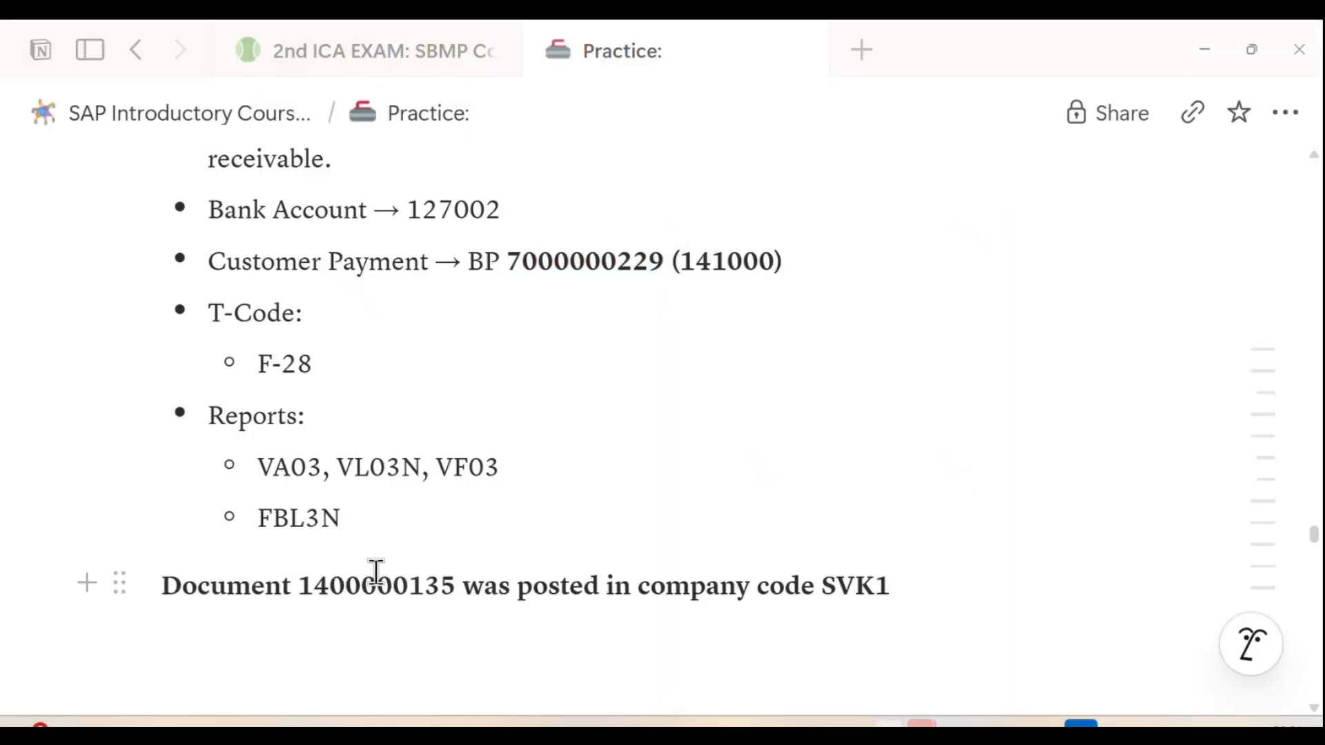
Step: Look up the report transactions in the Notion notes and open transaction VA03 in SAP
scroll(376, 571, "down", 1)
scroll(290, 503, "up", 1)
left_click_drag(256, 467, 321, 468)
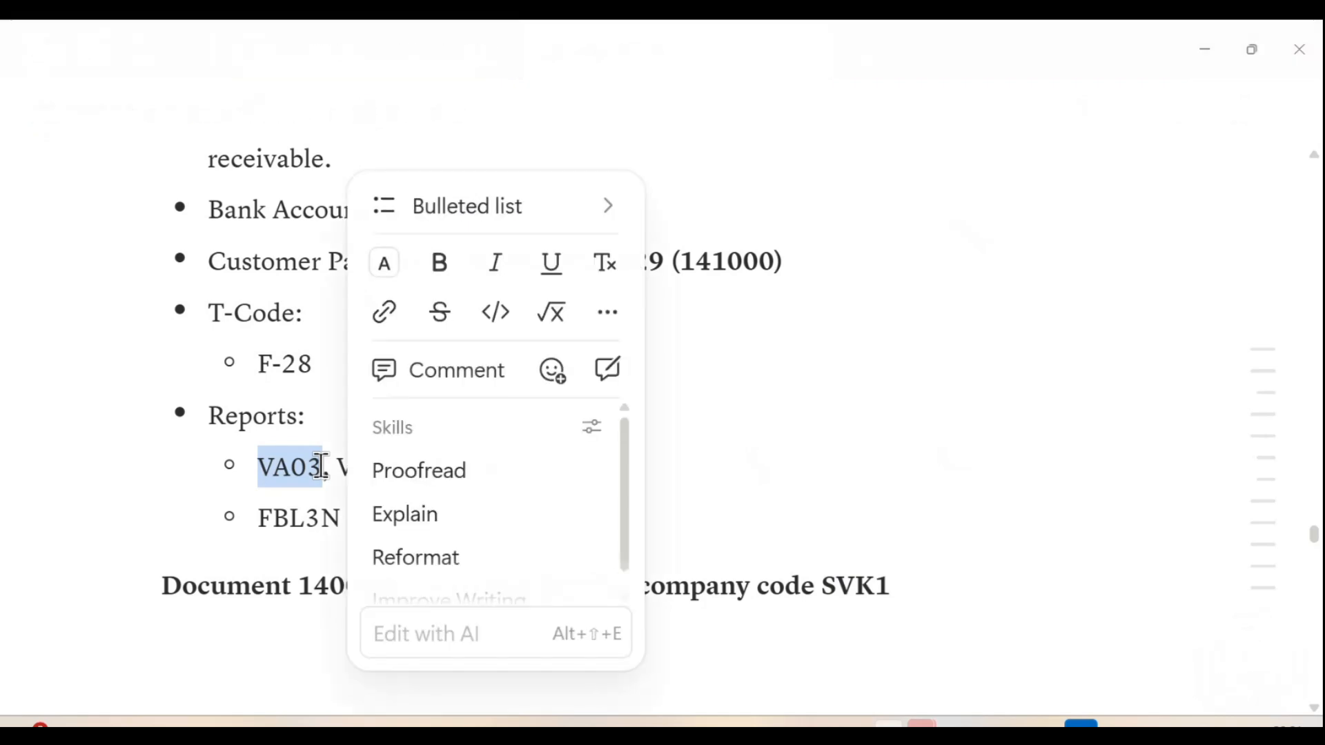
key("alt+Tab")
left_click(169, 97)
type("/nVA")
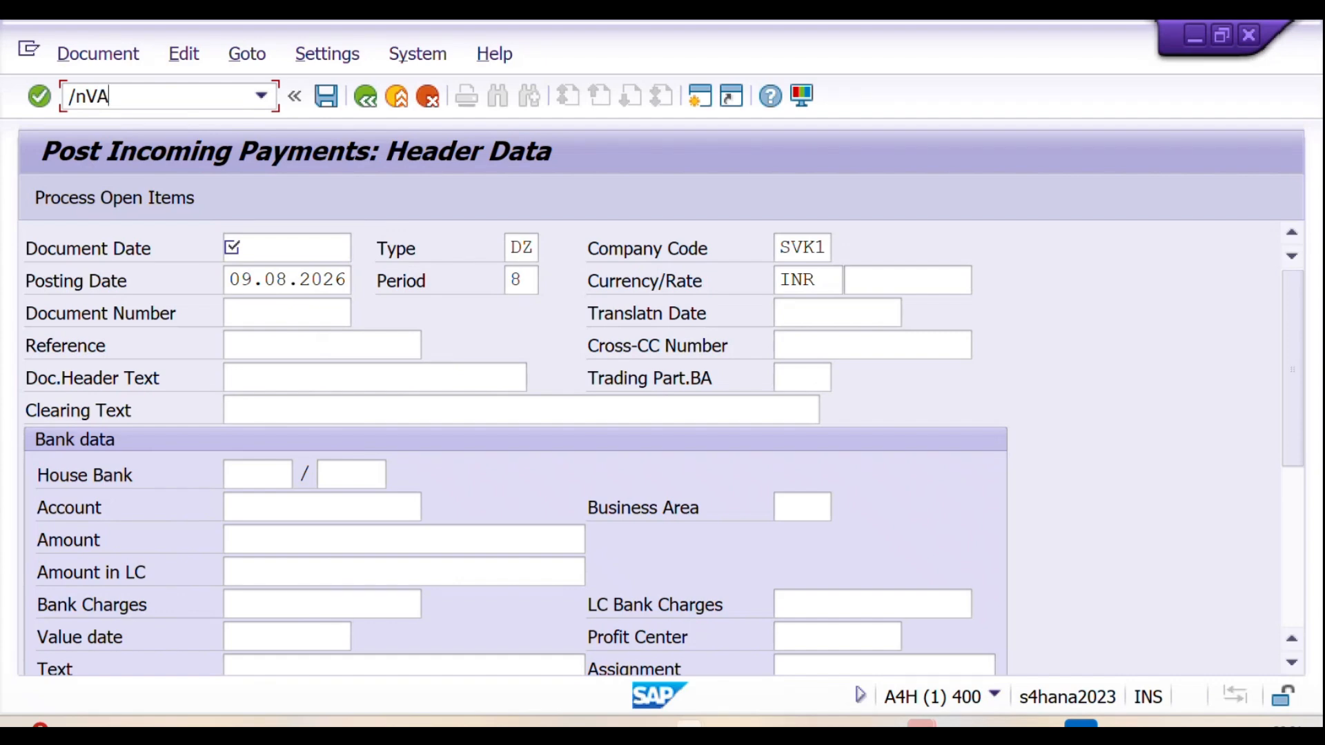
type("03")
key("Return")
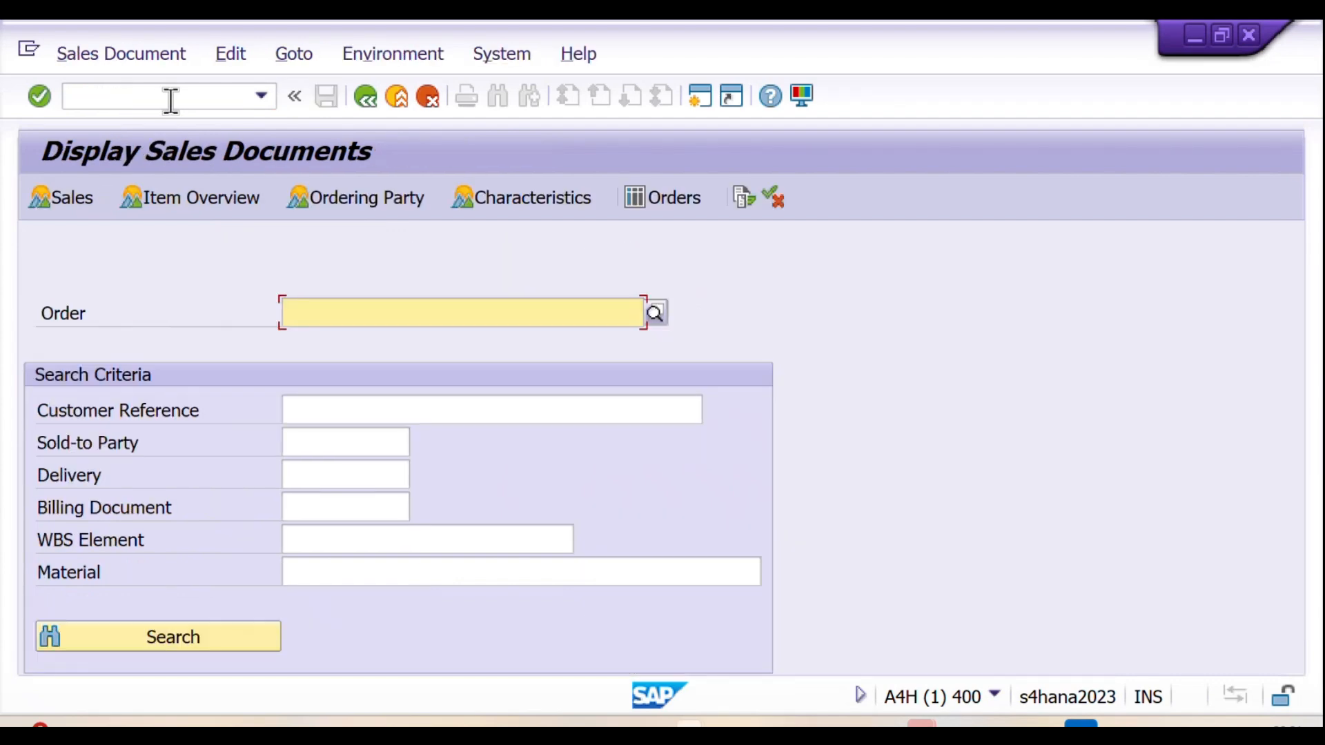
Step: Copy the sales order number from the Notion notes into the order field in SAP, check its document flow, and return
key("alt+Tab")
scroll(732, 379, "up", 15)
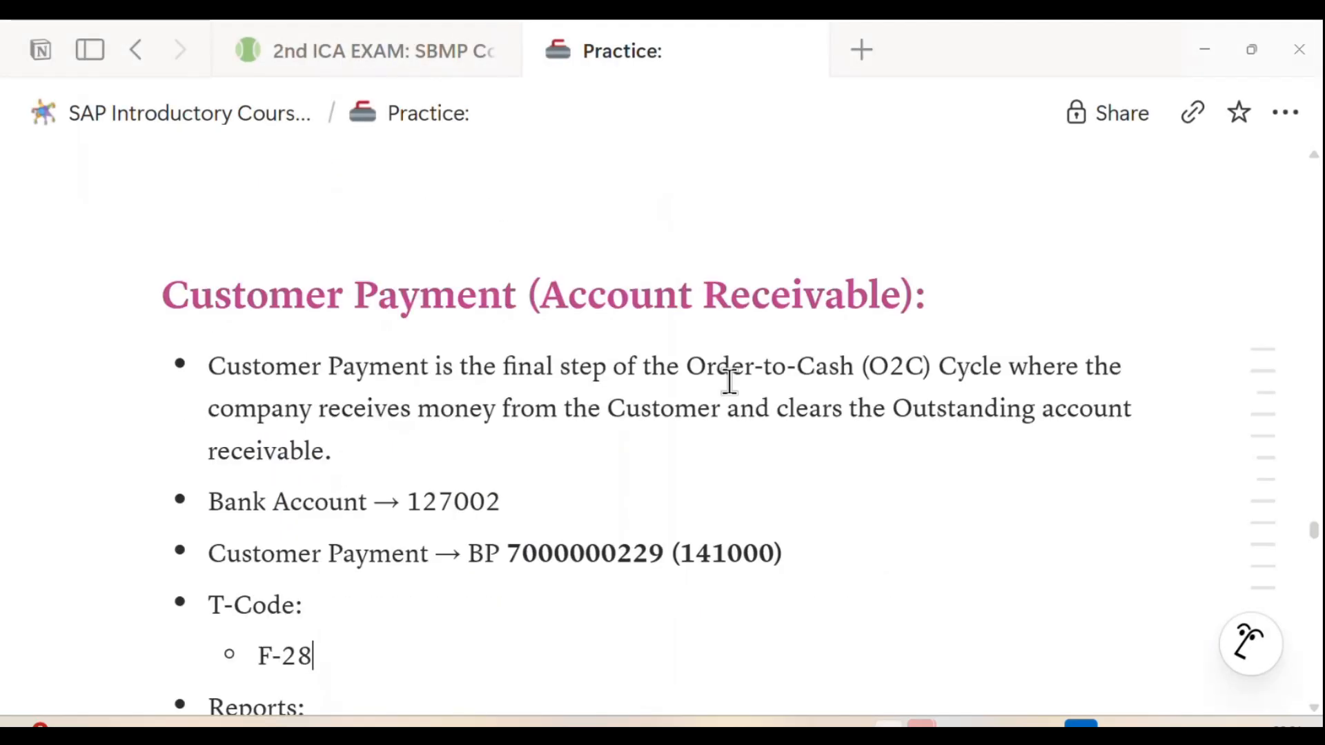
scroll(731, 380, "up", 5)
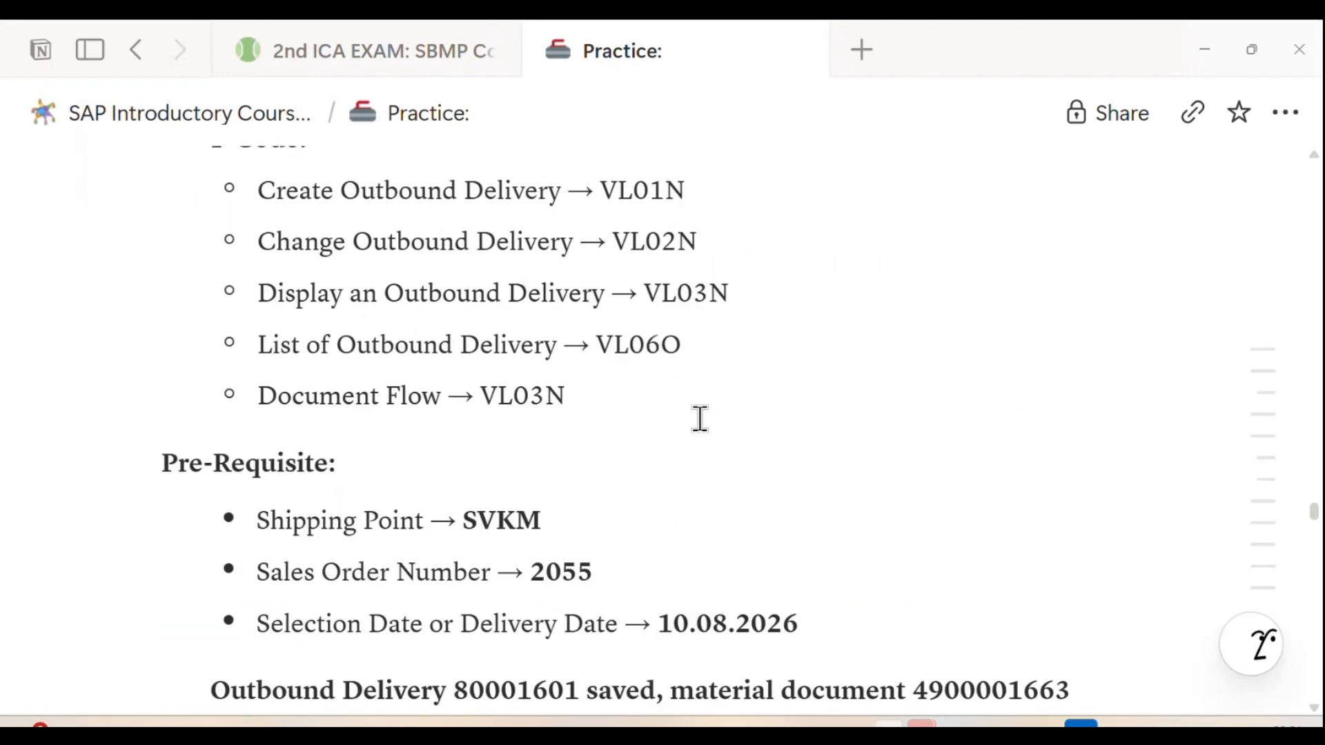
left_click_drag(532, 567, 590, 566)
key("ctrl+c")
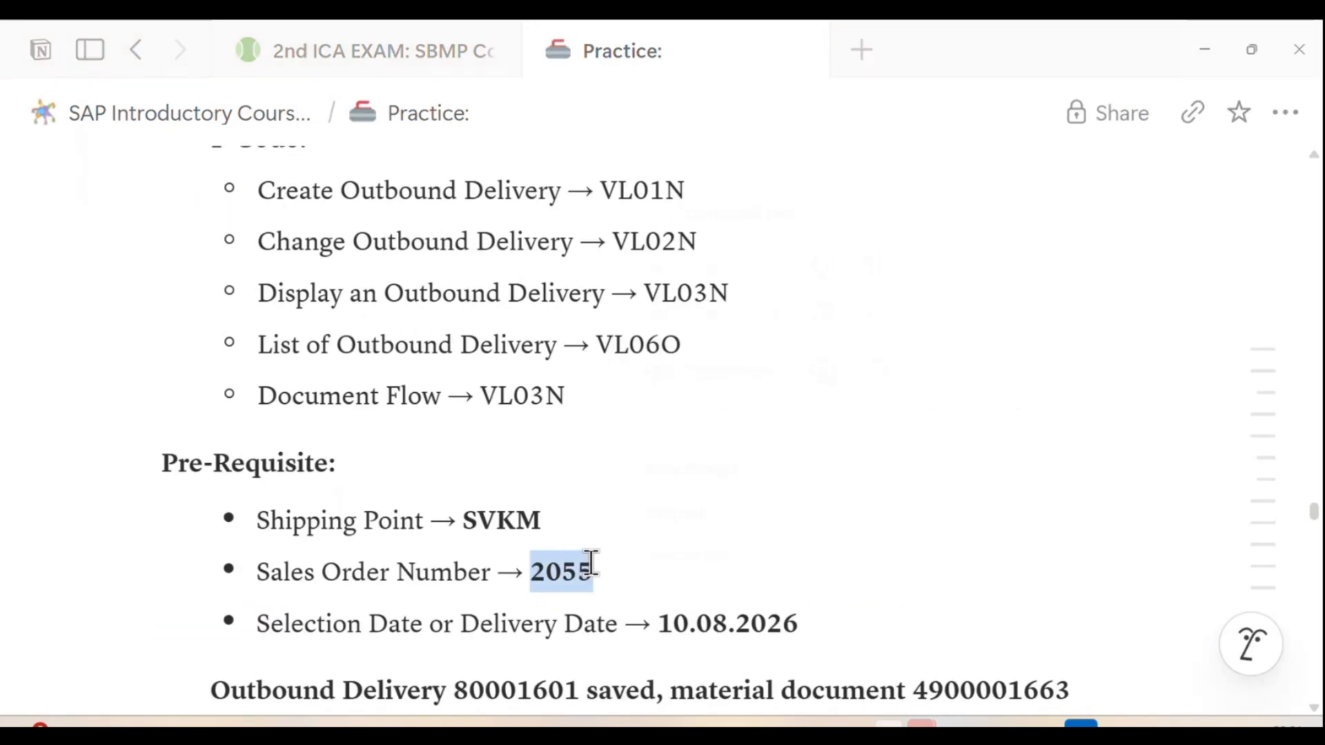
key("alt+Tab")
left_click(492, 334)
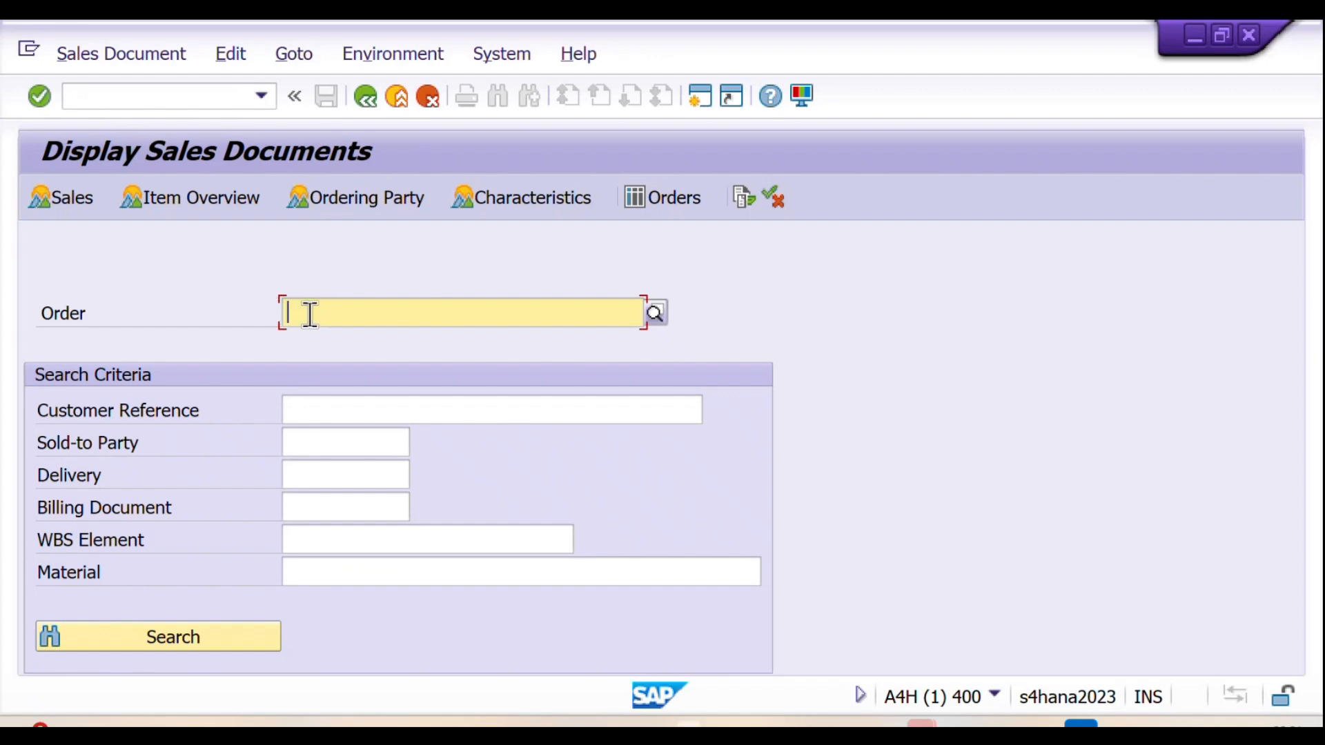
key("ctrl+v")
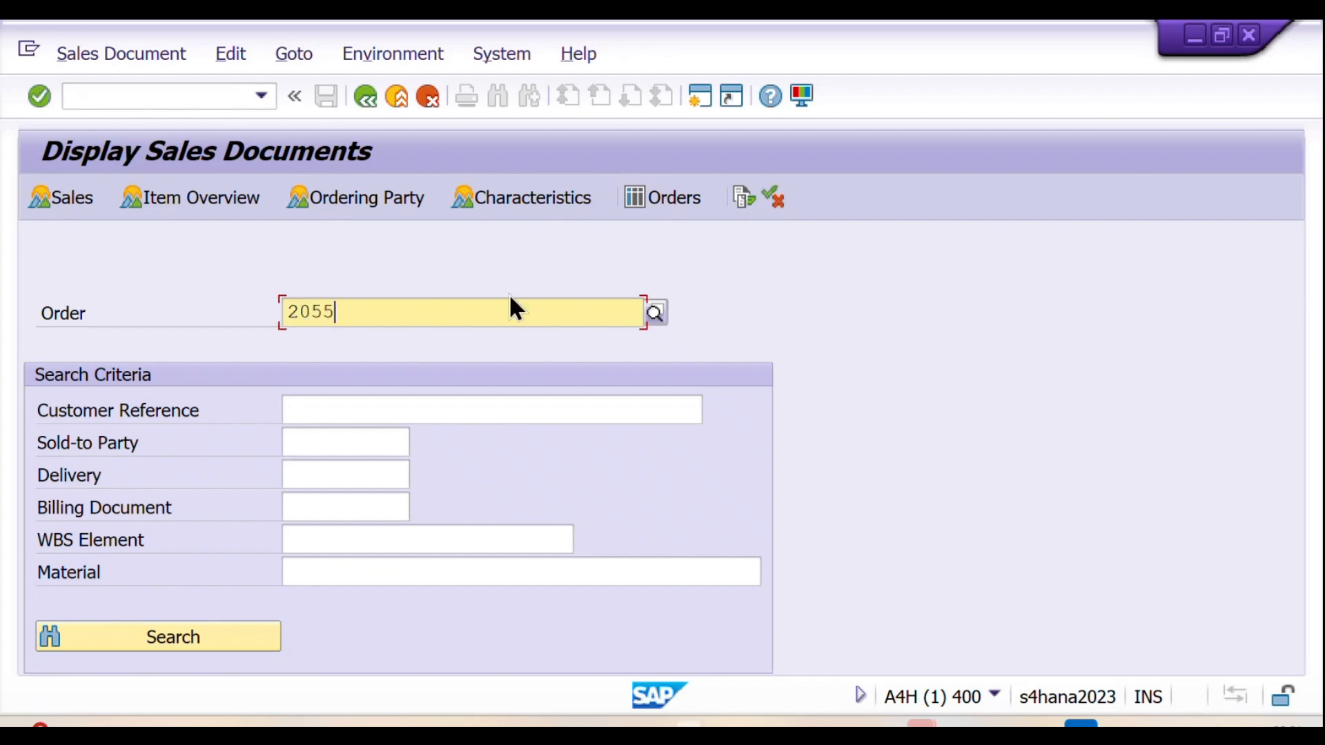
left_click(741, 200)
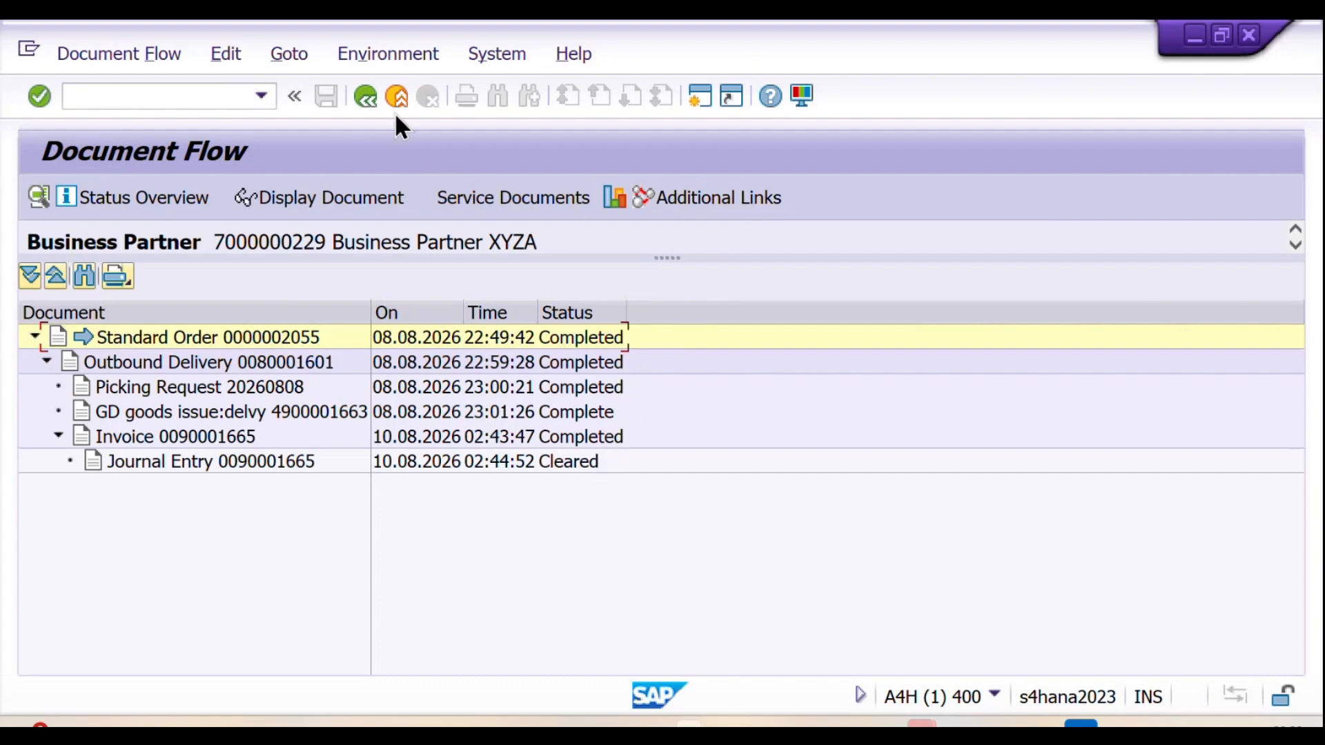
left_click(374, 97)
Step: Check the document flow of the outbound delivery with transaction VL03N, using the delivery number copied from the Notion notes, and return
left_click(138, 94)
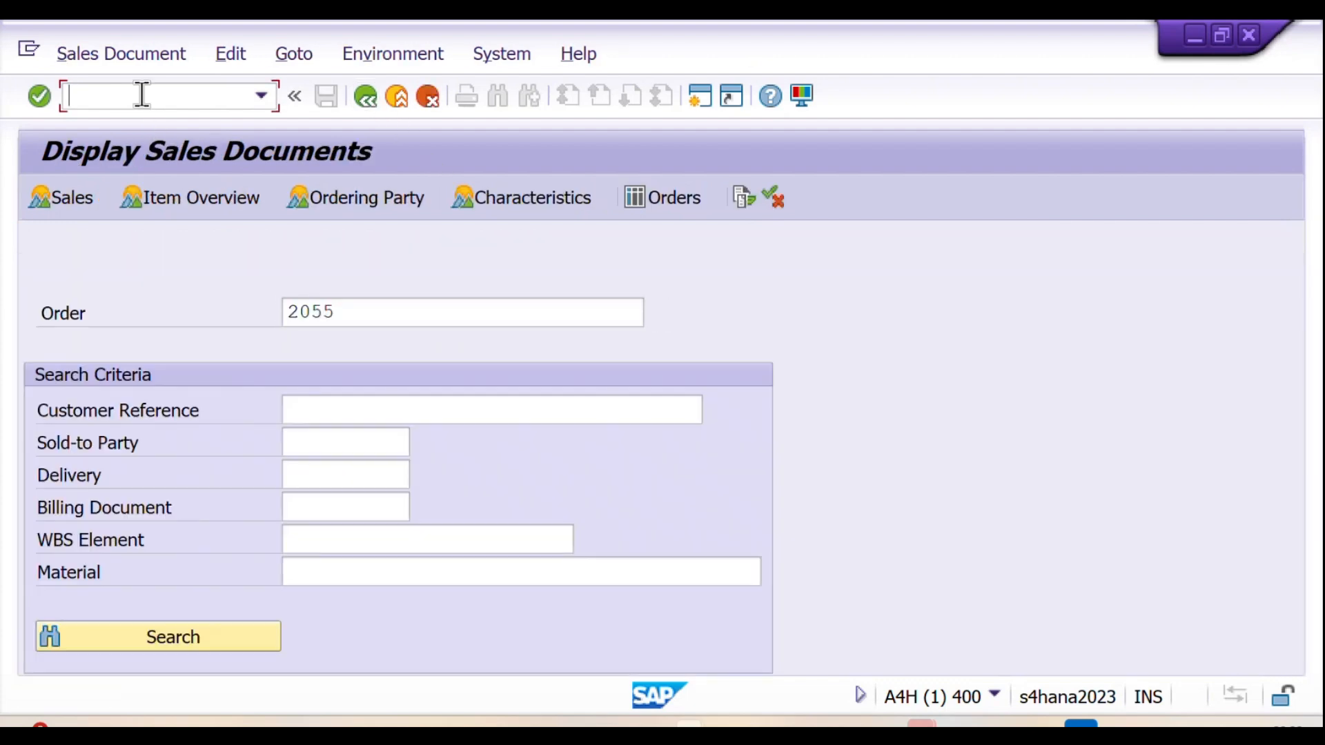
type("/nVL03N")
key("Return")
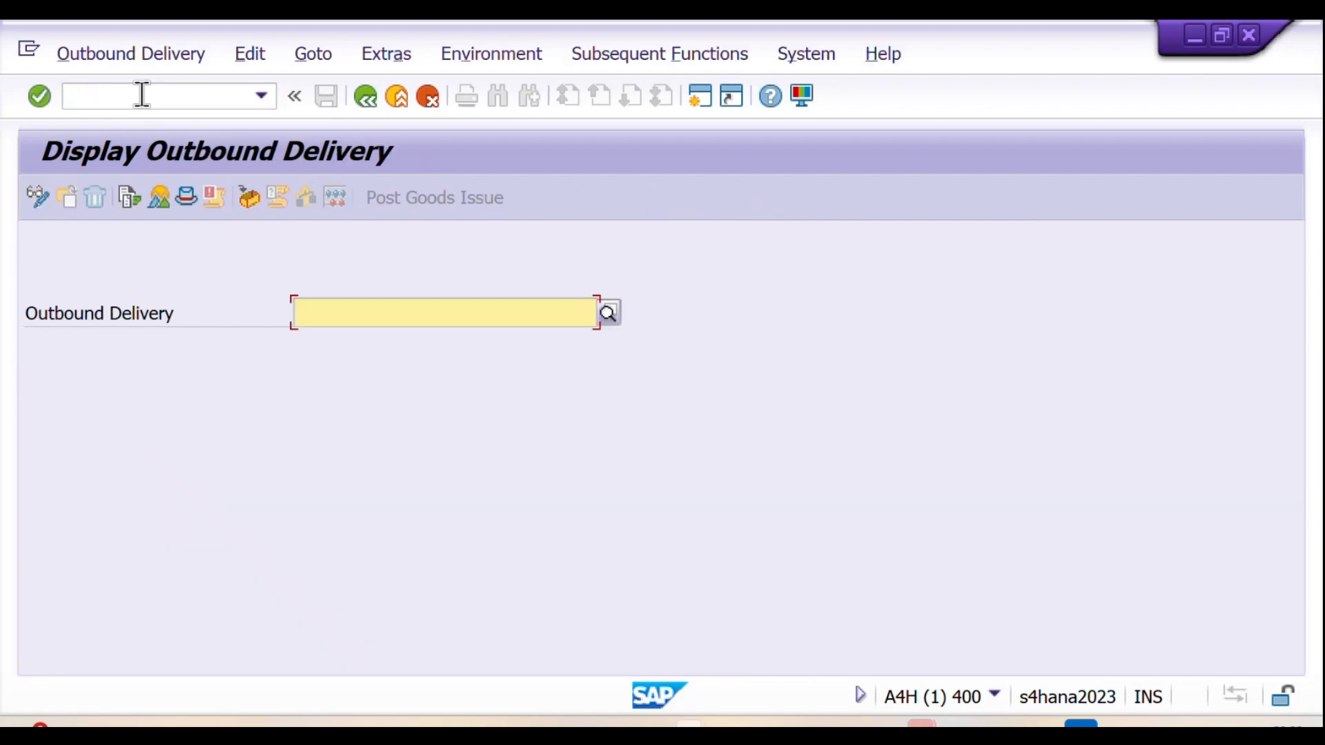
key("alt+Tab")
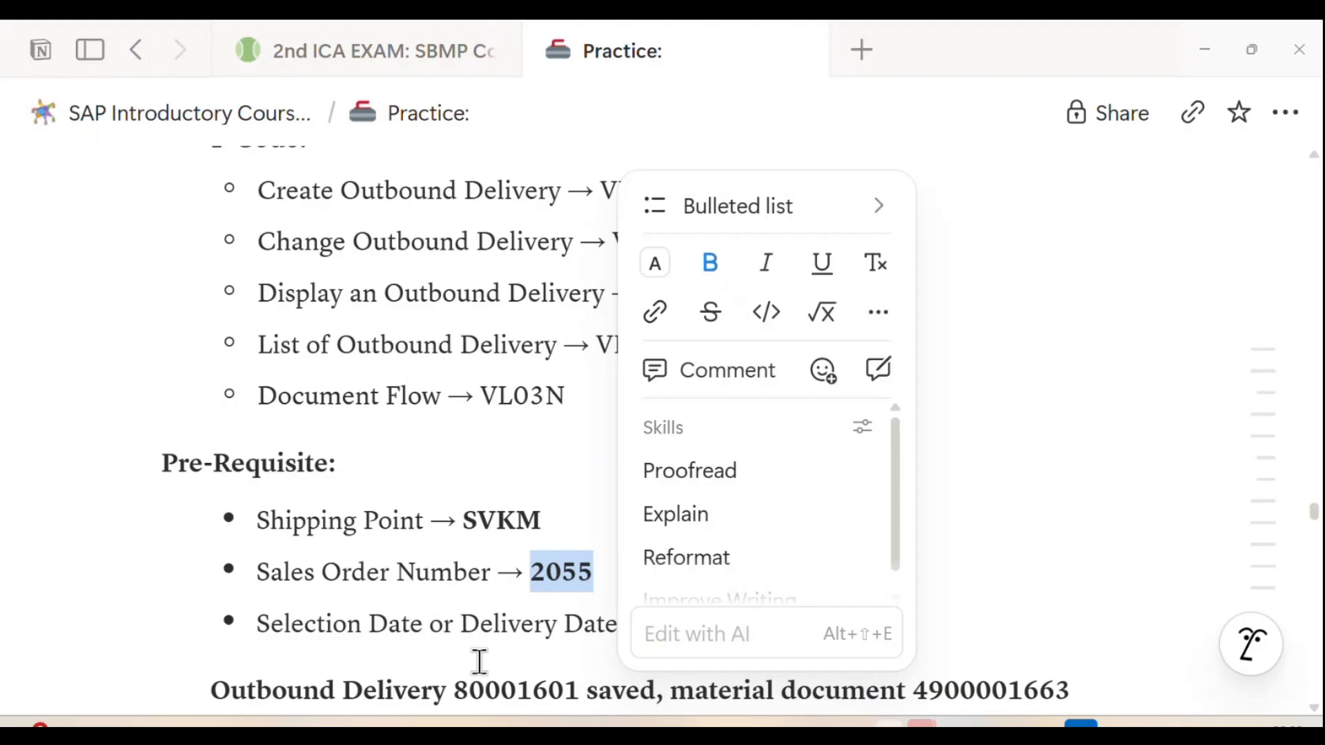
left_click(471, 688)
left_click_drag(471, 688, 573, 577)
key("ctrl+c")
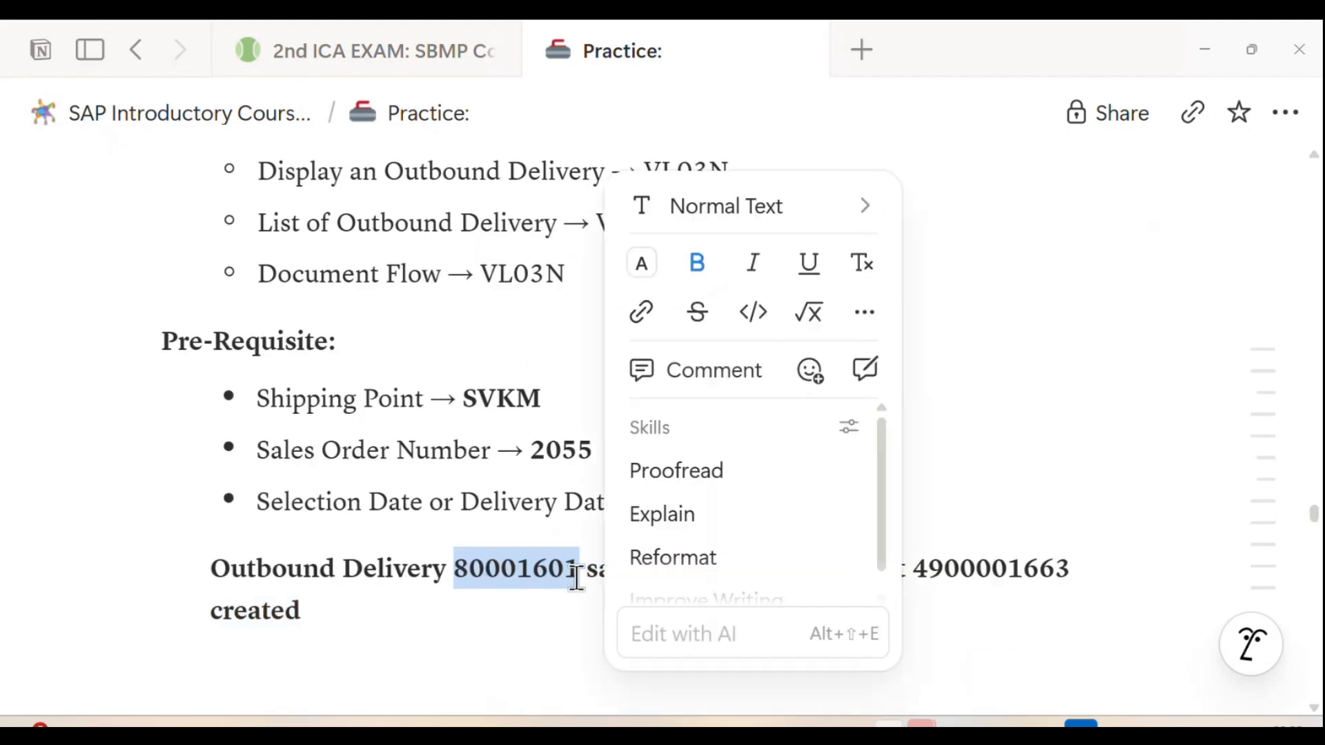
key("alt+Tab")
key("ctrl+v")
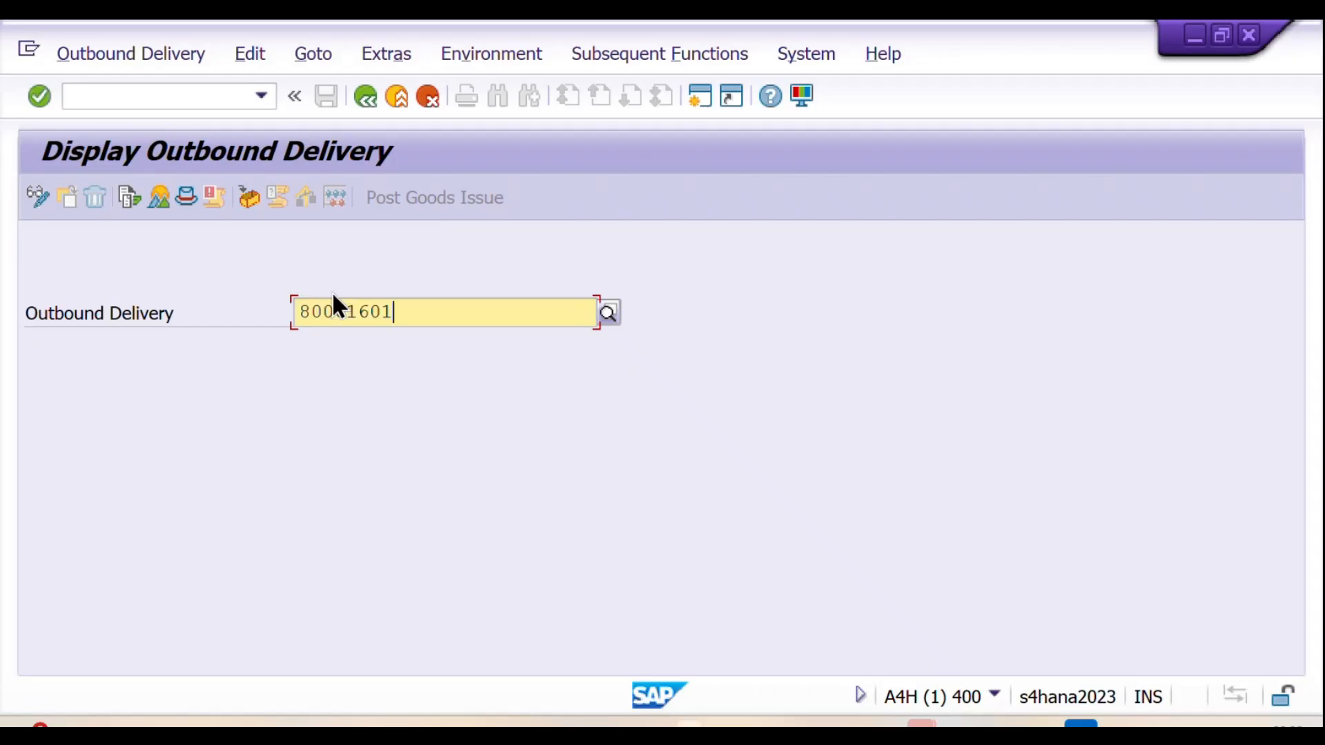
left_click(130, 198)
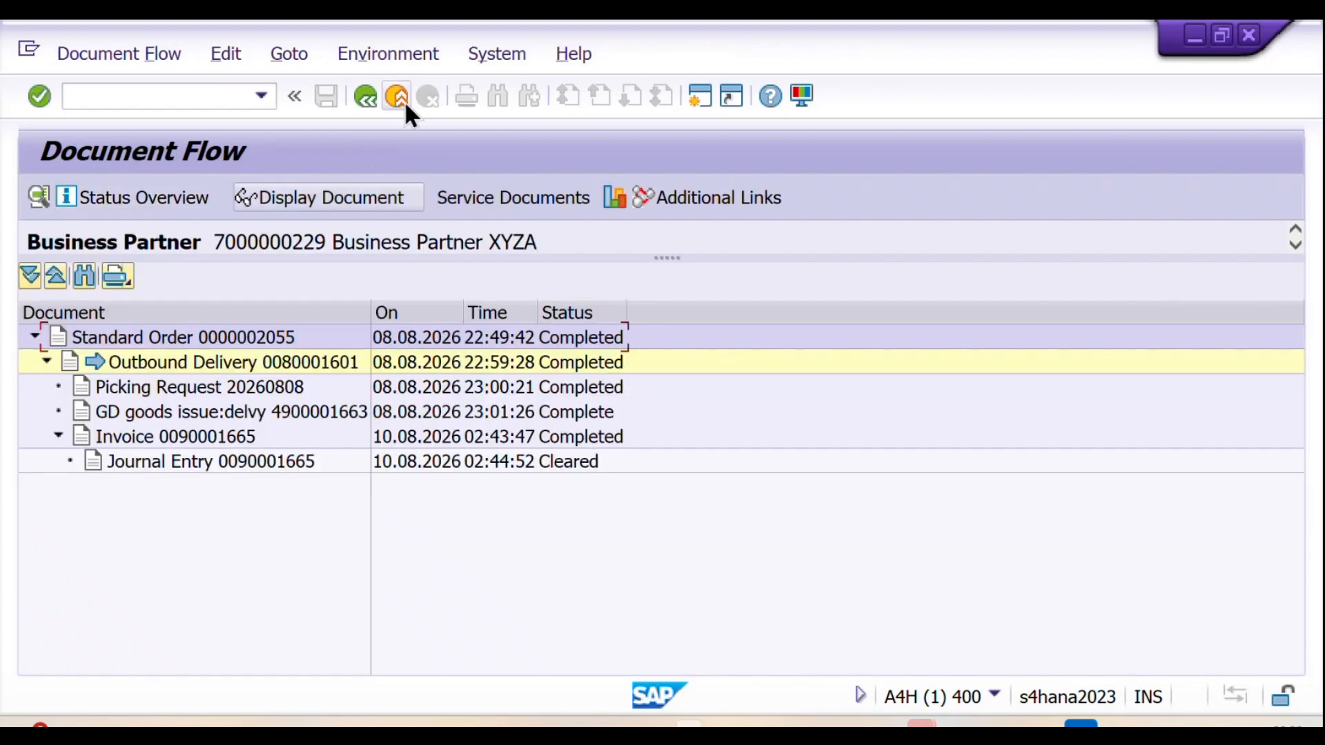
left_click(365, 96)
Step: Check the document flow of the customer's invoice with transaction VF03, taking the invoice number from the Notion notes
left_click(227, 98)
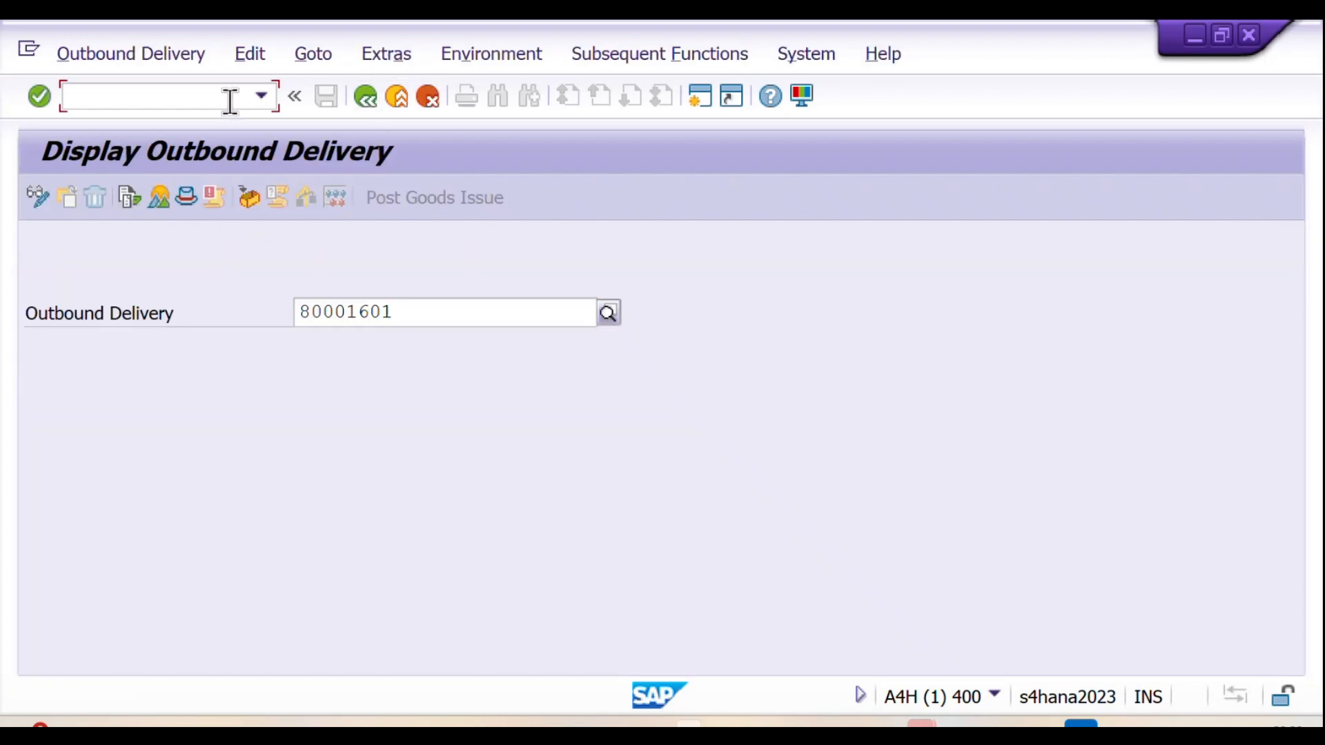
type("/nVF03")
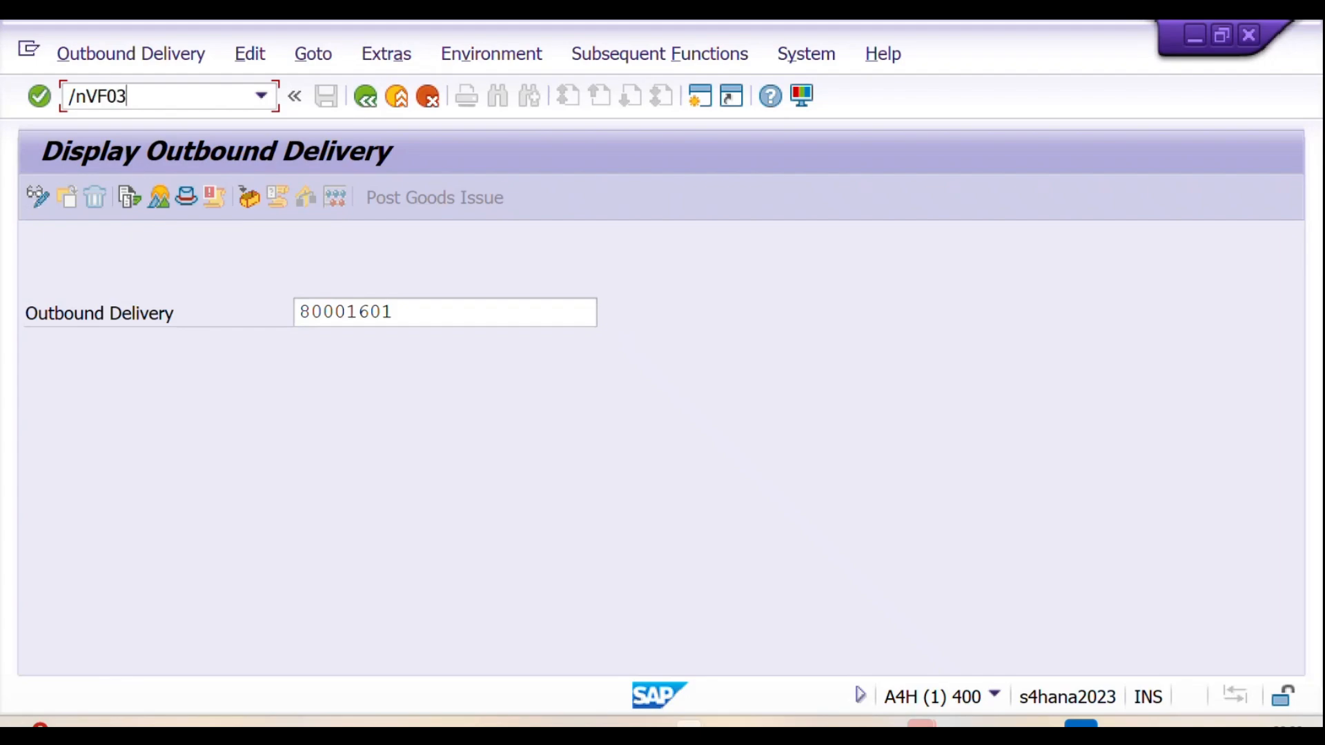
key("Return")
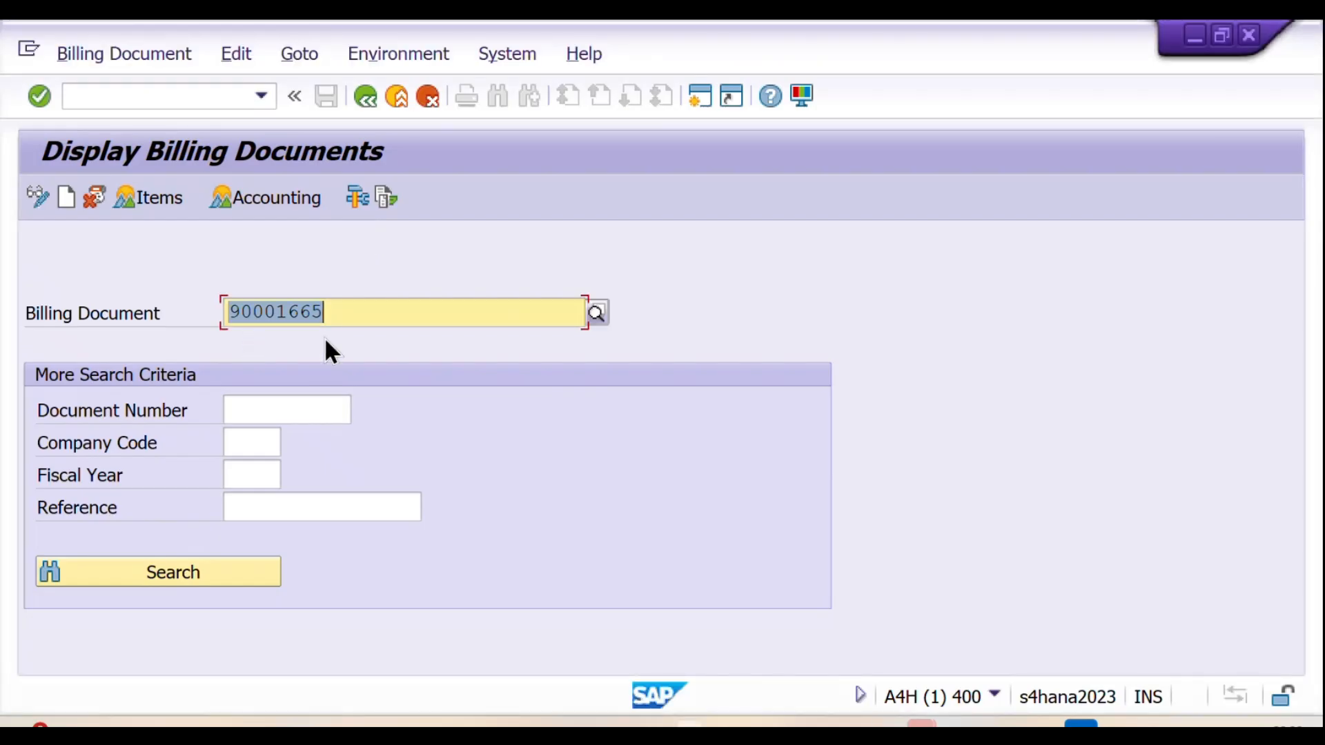
left_click(386, 199)
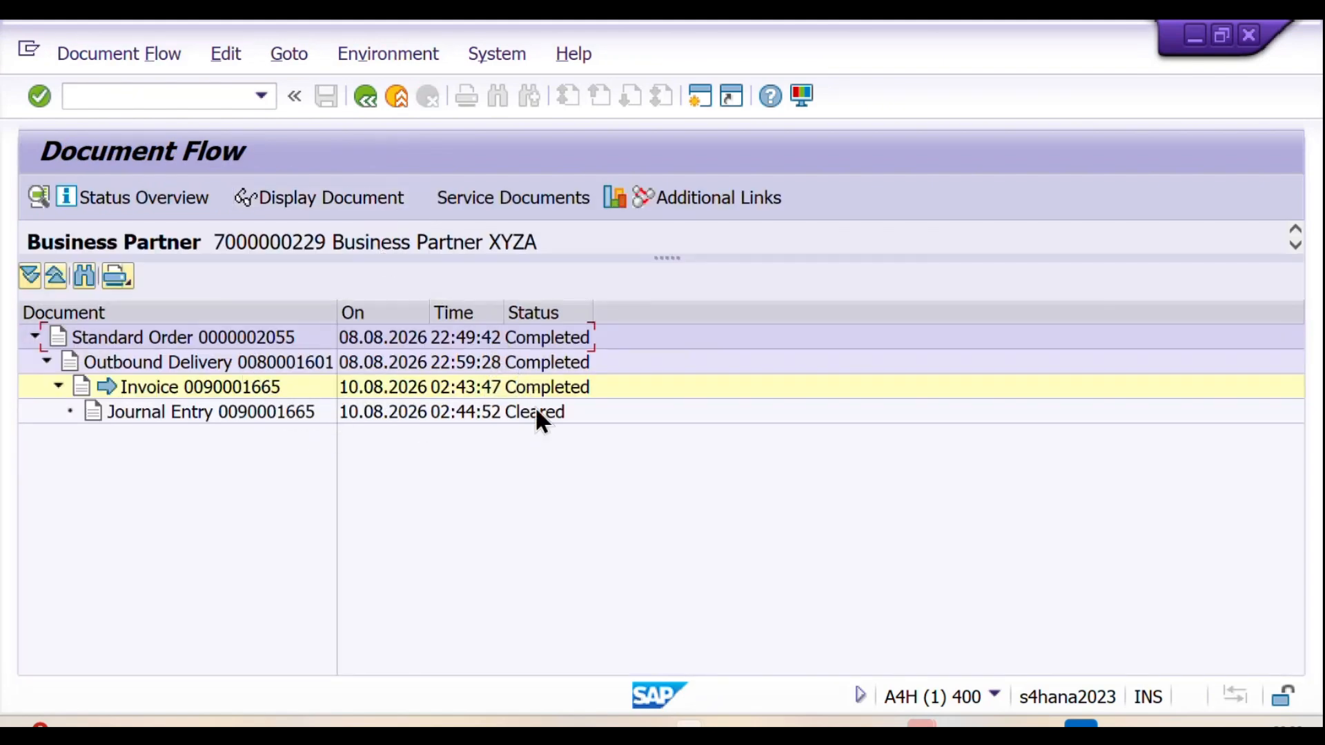
Step: Open transaction FBL3N and enter 141000 as the G/L account
left_click(139, 97)
type("/nFBL3N")
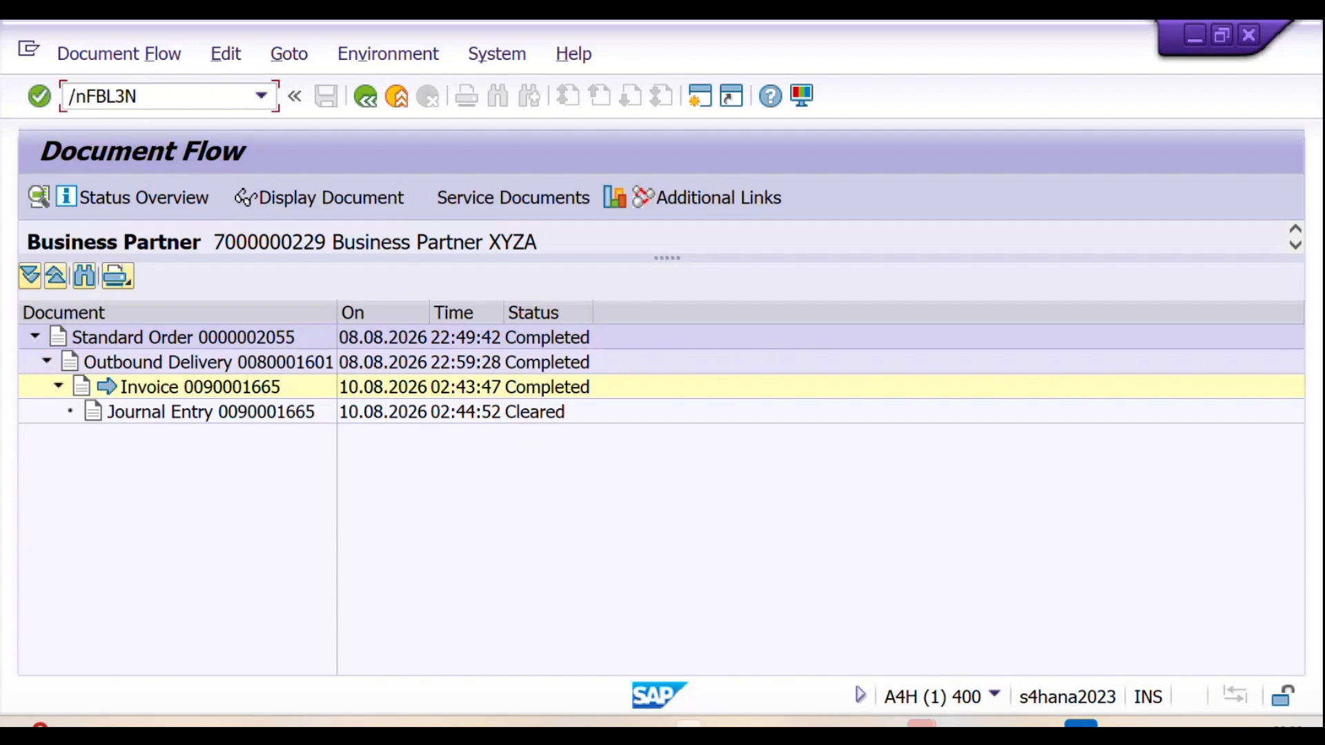
key("Return")
type("141000")
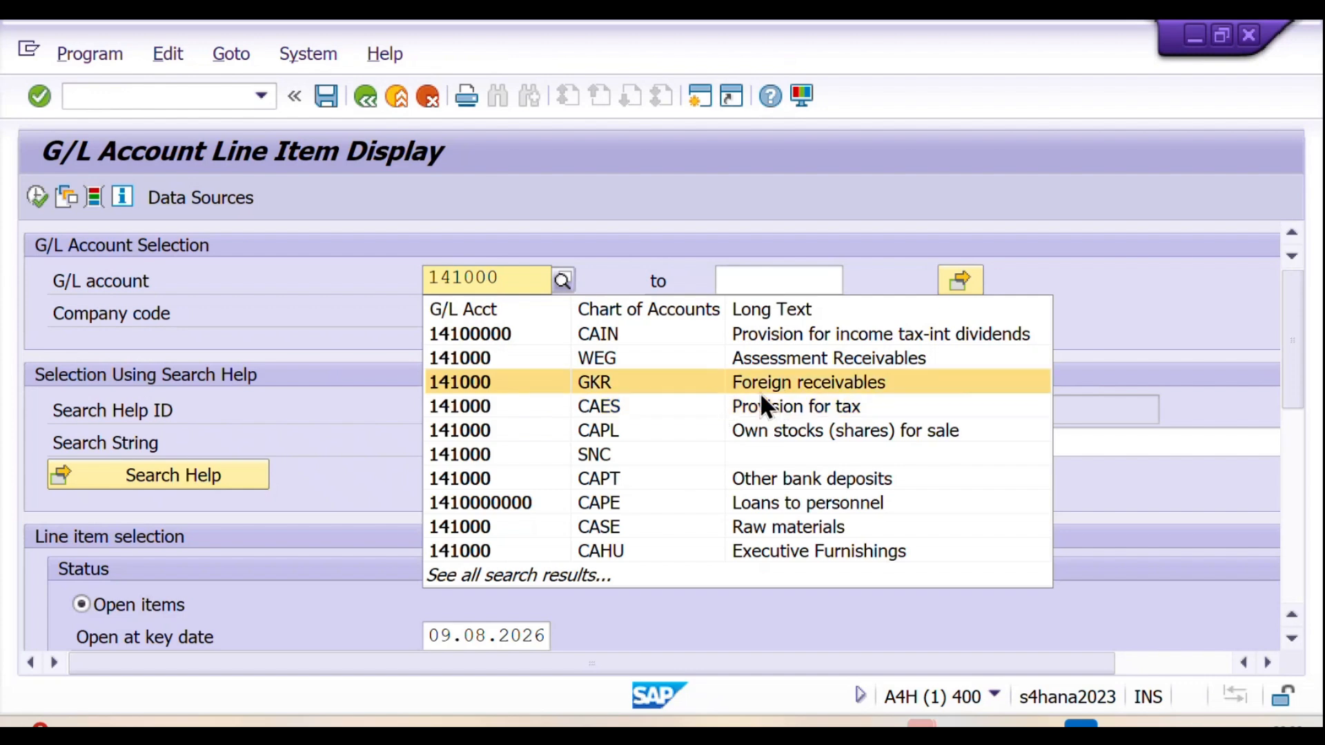
left_click(470, 390)
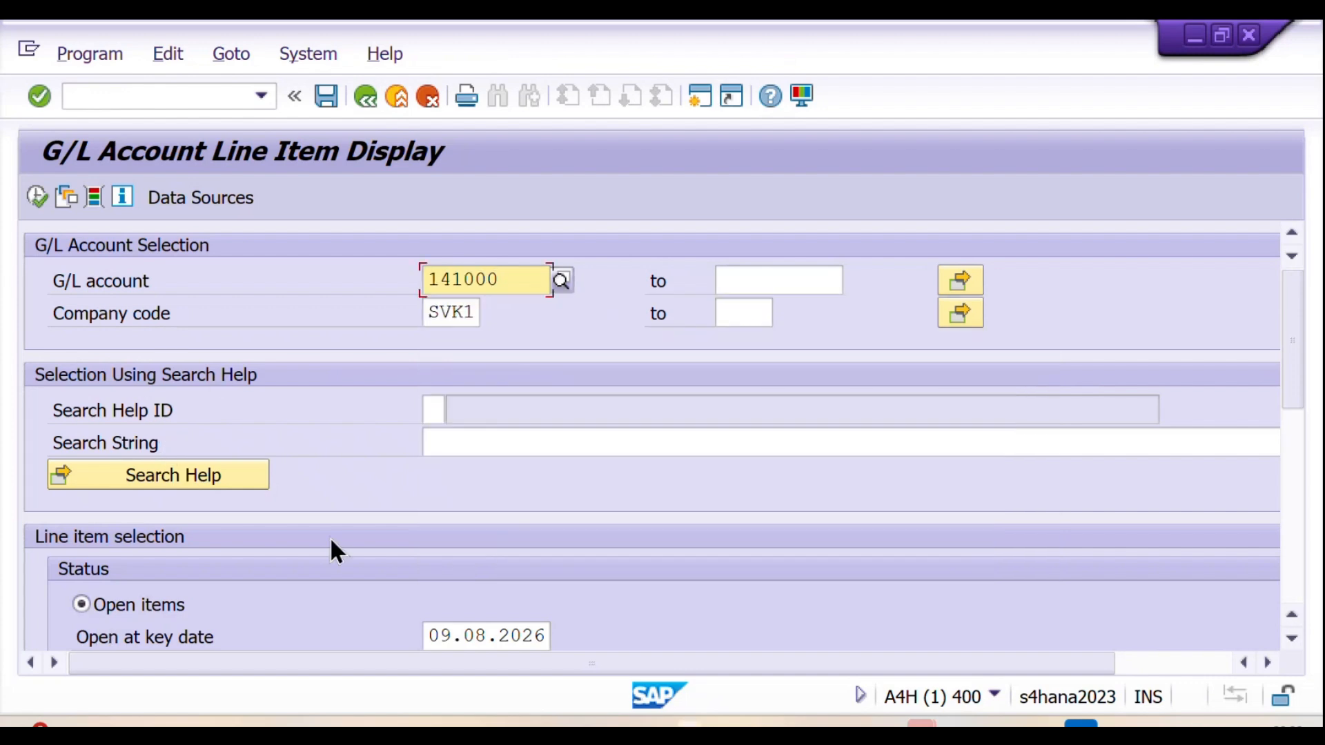
Step: Restrict the line item selection to cleared items and run the report
scroll(330, 537, "down", 1)
scroll(329, 552, "down", 2)
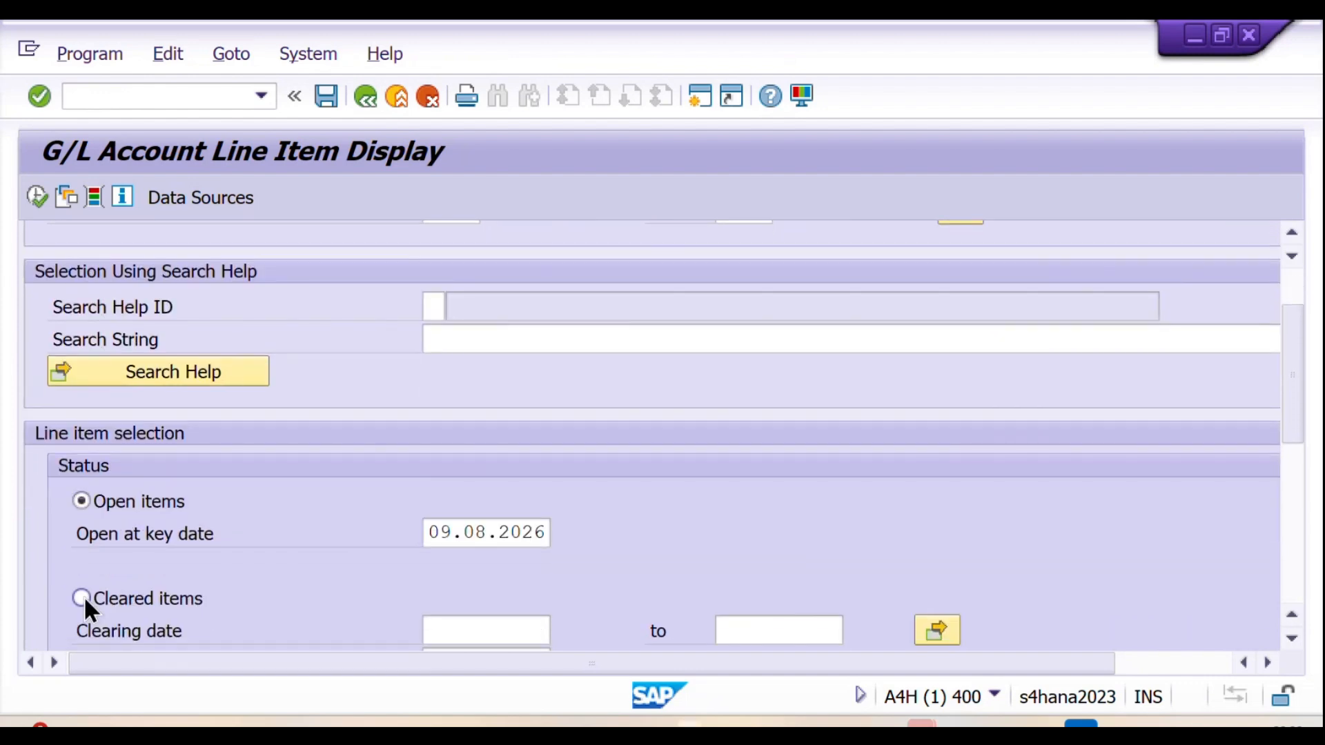
left_click(80, 598)
scroll(232, 577, "up", 3)
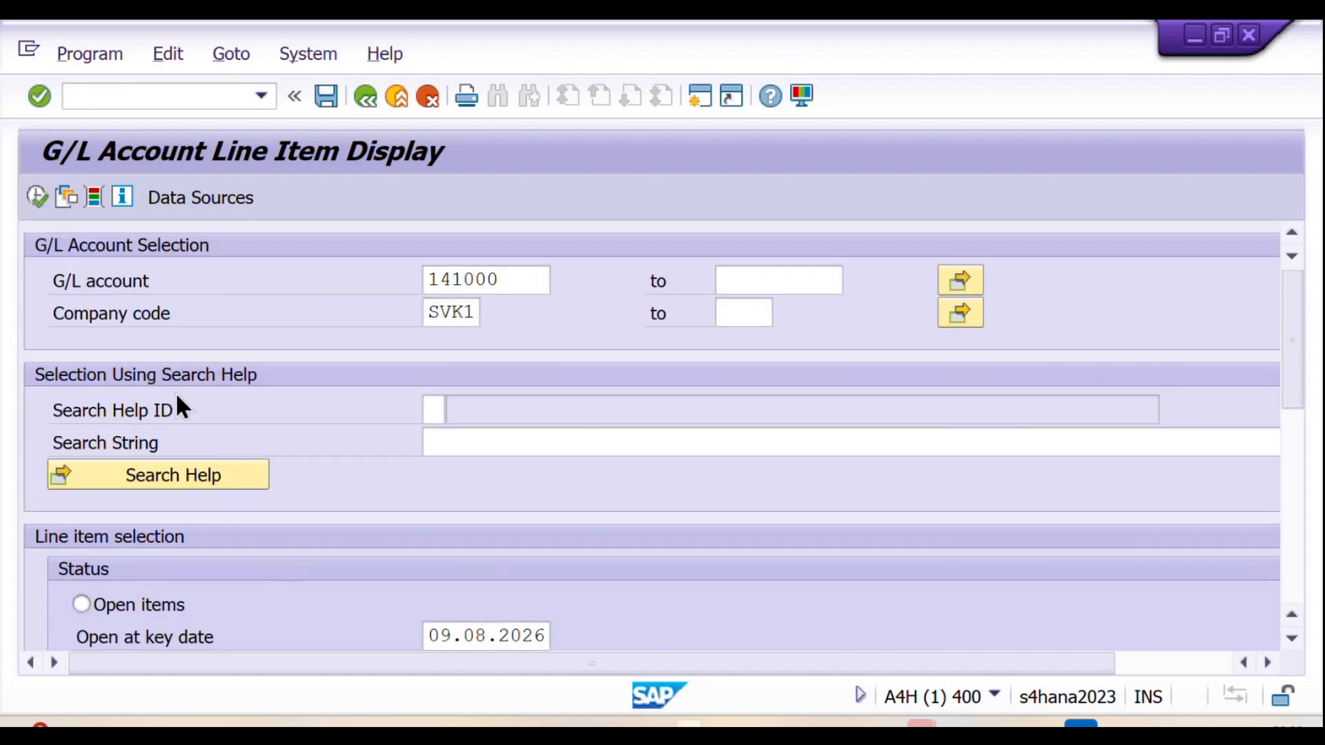
left_click(33, 200)
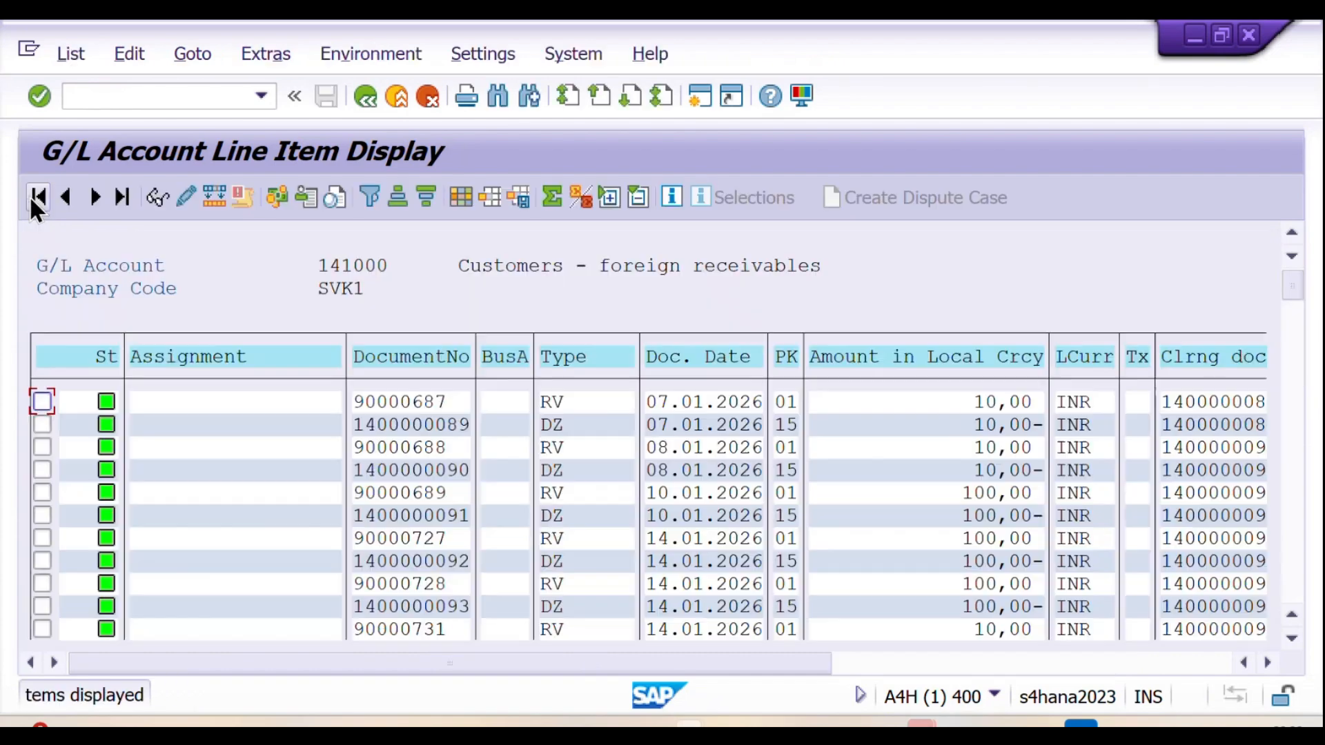
Step: Sort the G/L line items by document date in descending order and examine their clearing documents and texts
left_click(706, 358)
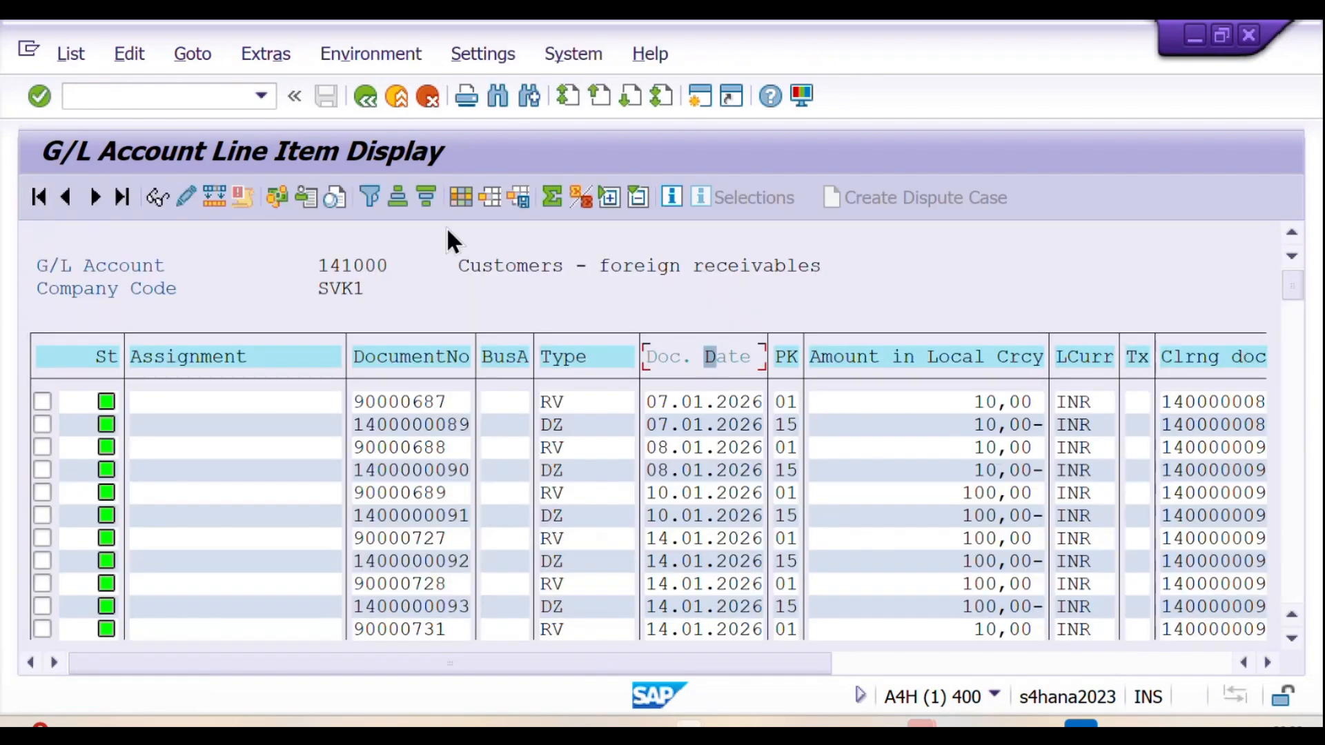
left_click(425, 197)
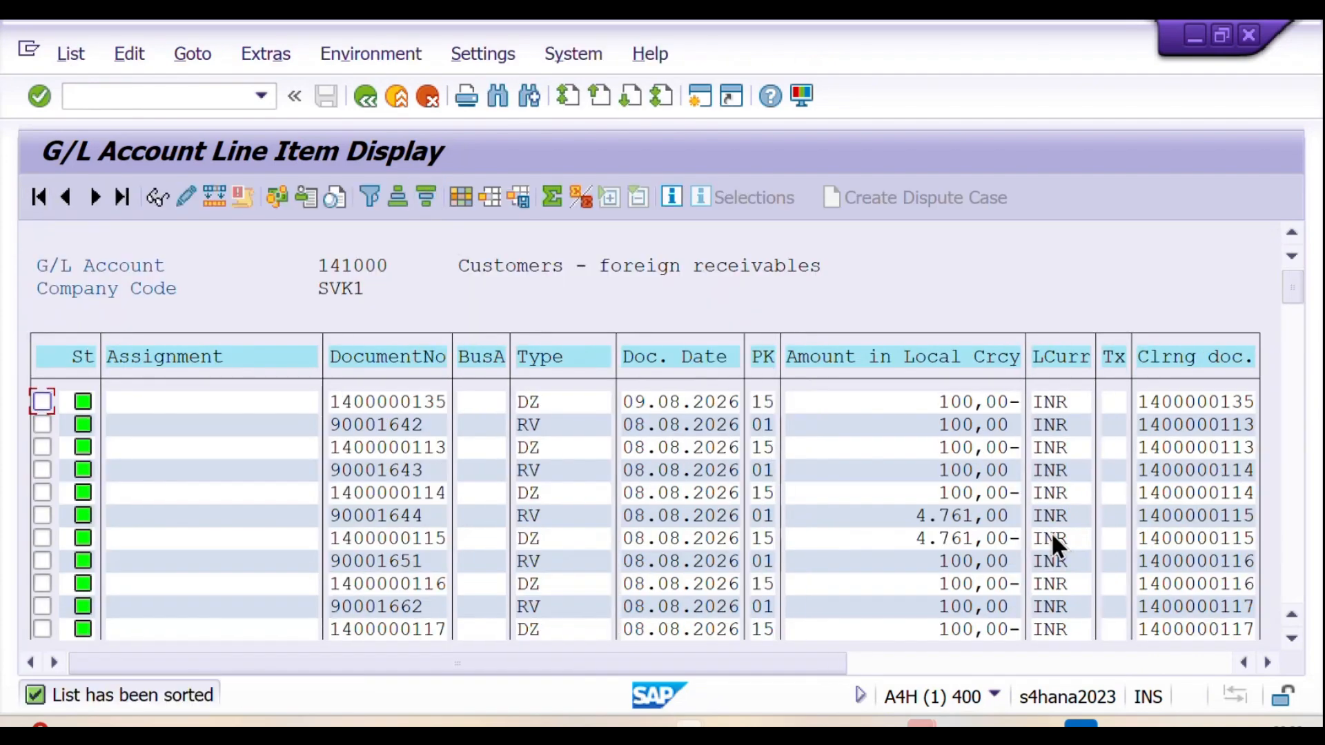
left_click_drag(834, 662, 979, 674)
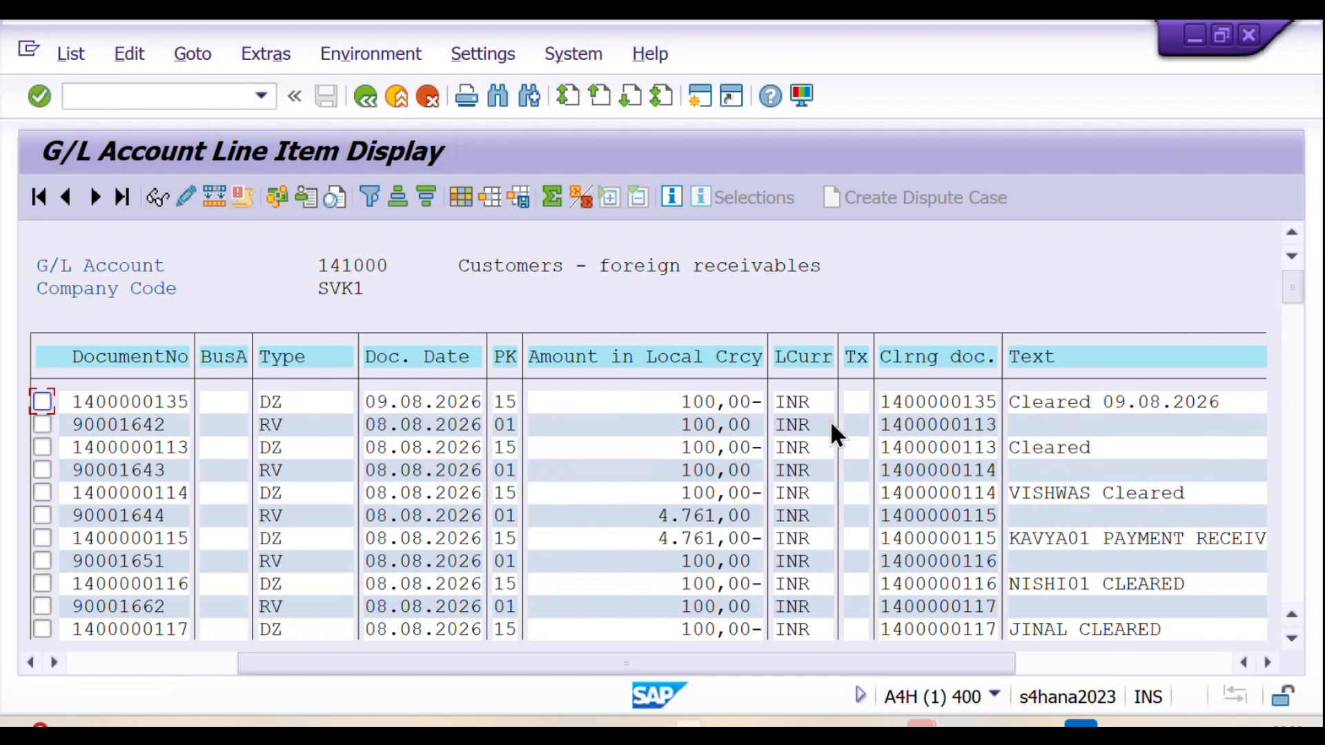
left_click_drag(595, 659, 503, 658)
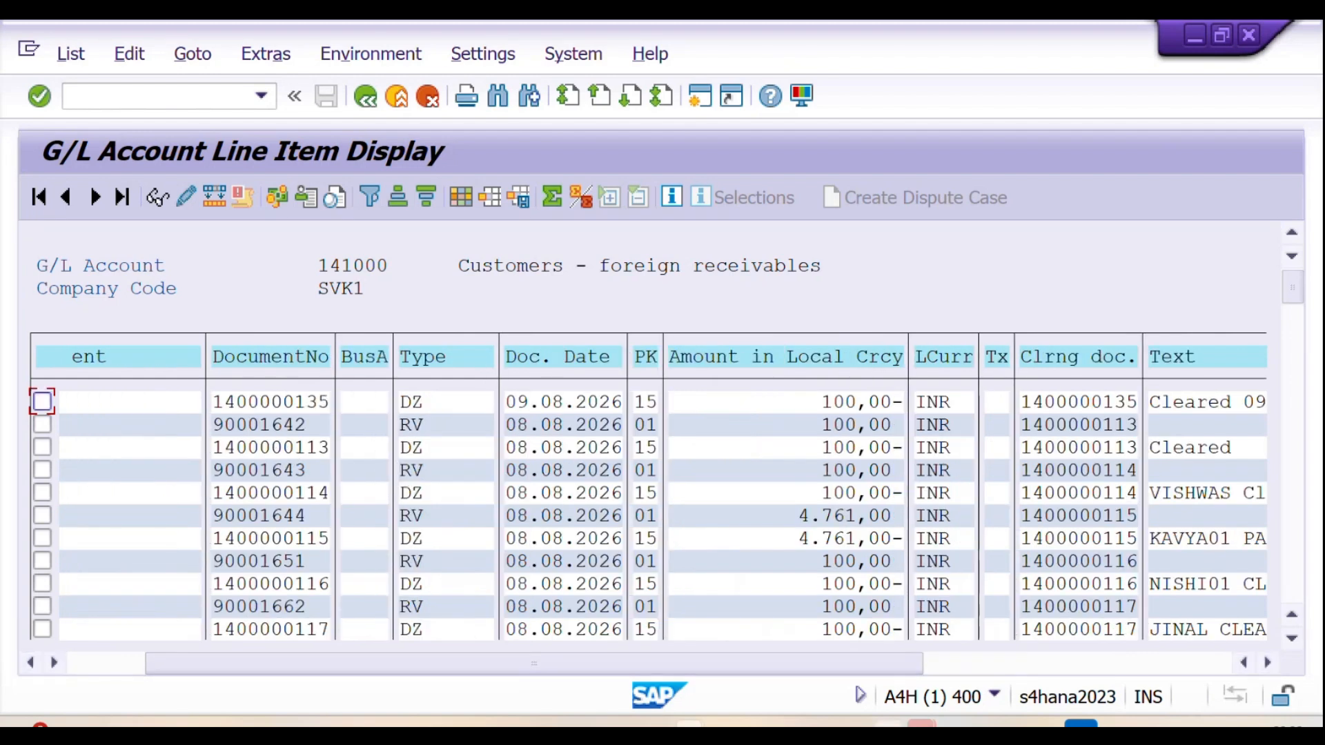
Step: Look up the saved invoice document number in the Notion notes and compare it with the cleared line items in SAP
left_click(889, 724)
left_click(498, 518)
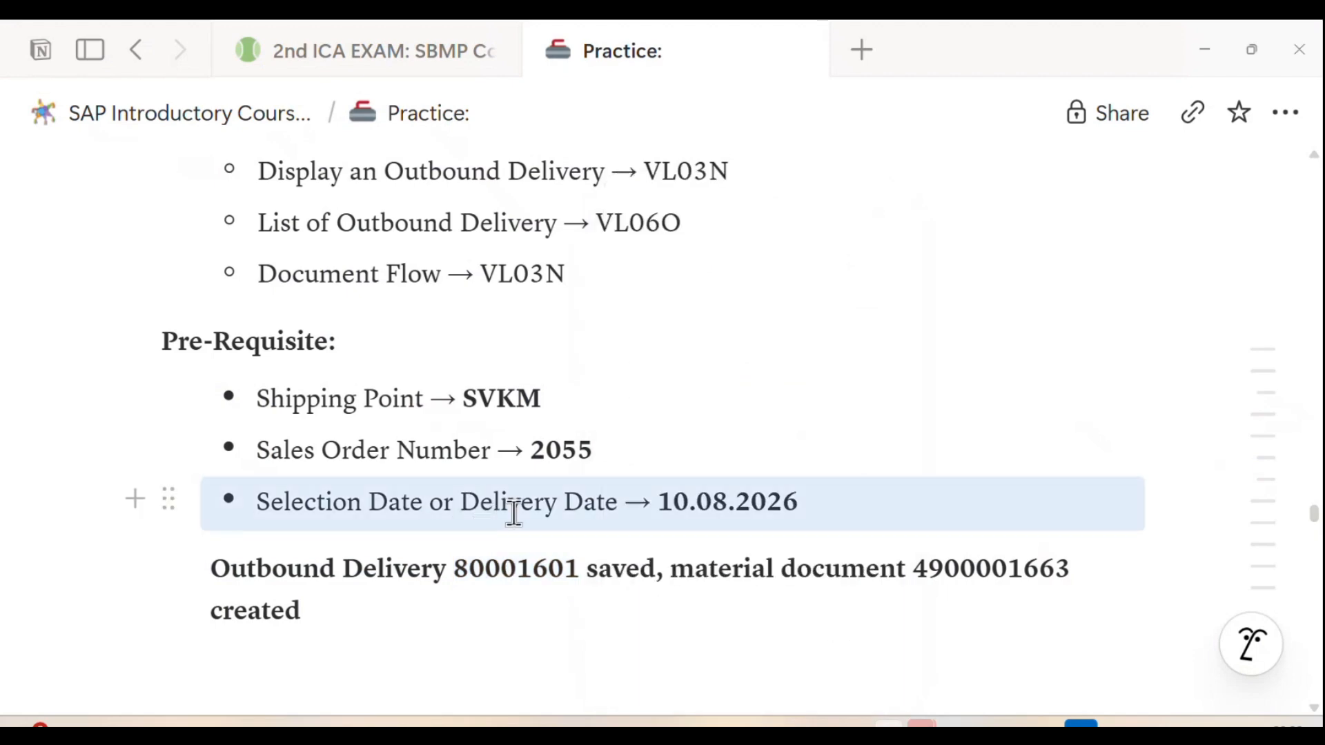
scroll(500, 516, "up", 8)
scroll(514, 512, "down", 20)
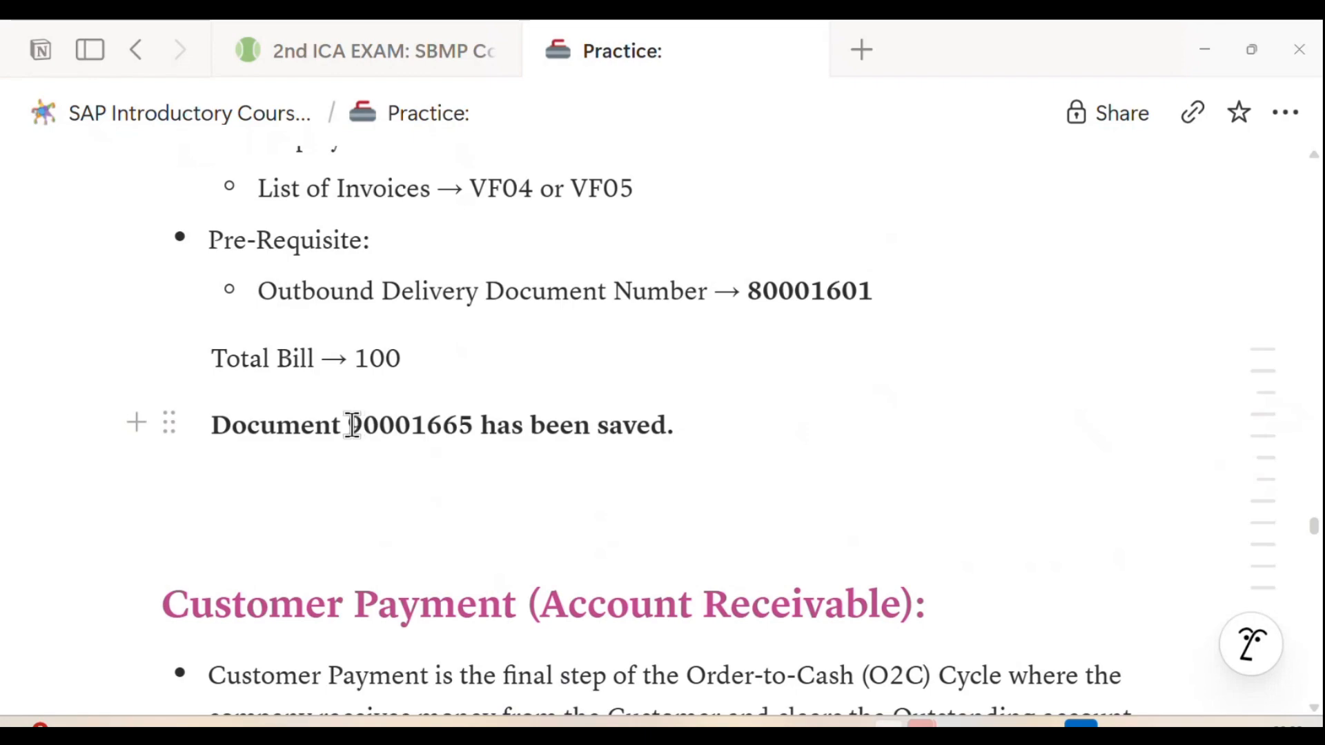
left_click_drag(349, 426, 466, 426)
key("alt+Tab")
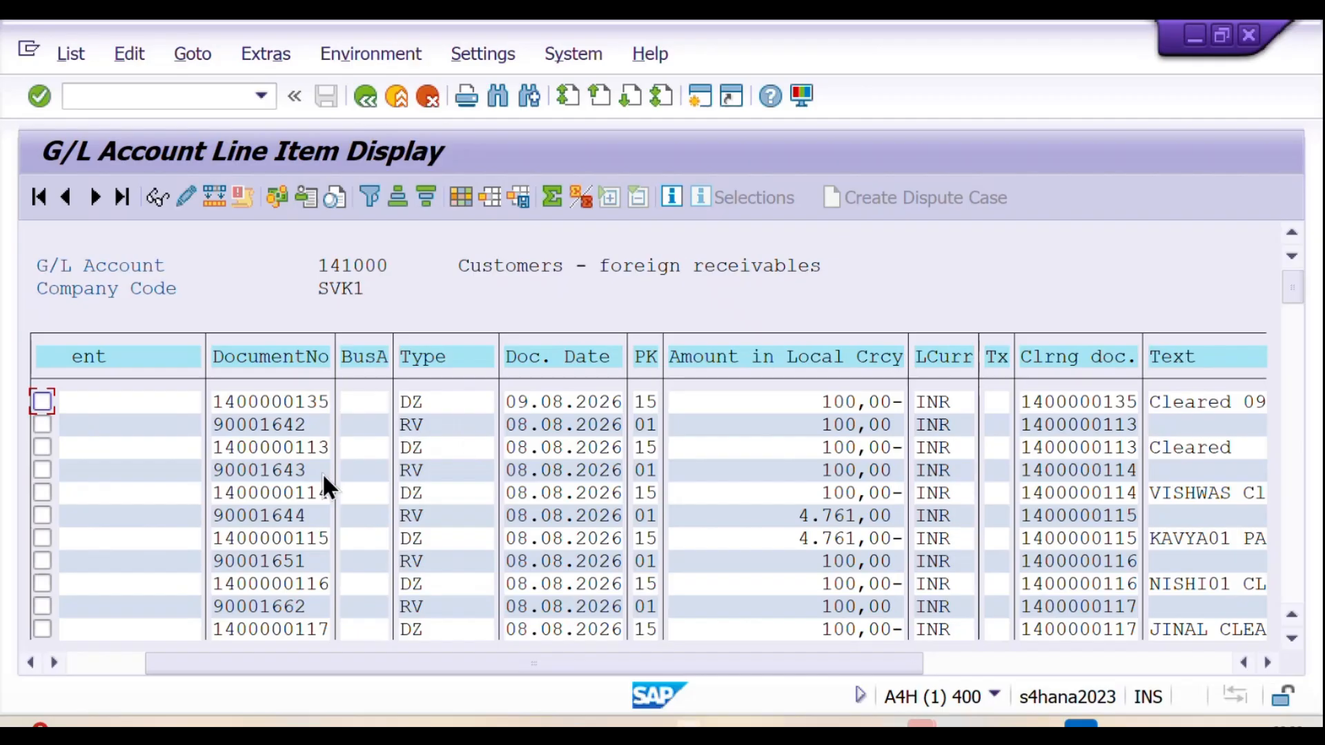
left_click_drag(811, 664, 642, 664)
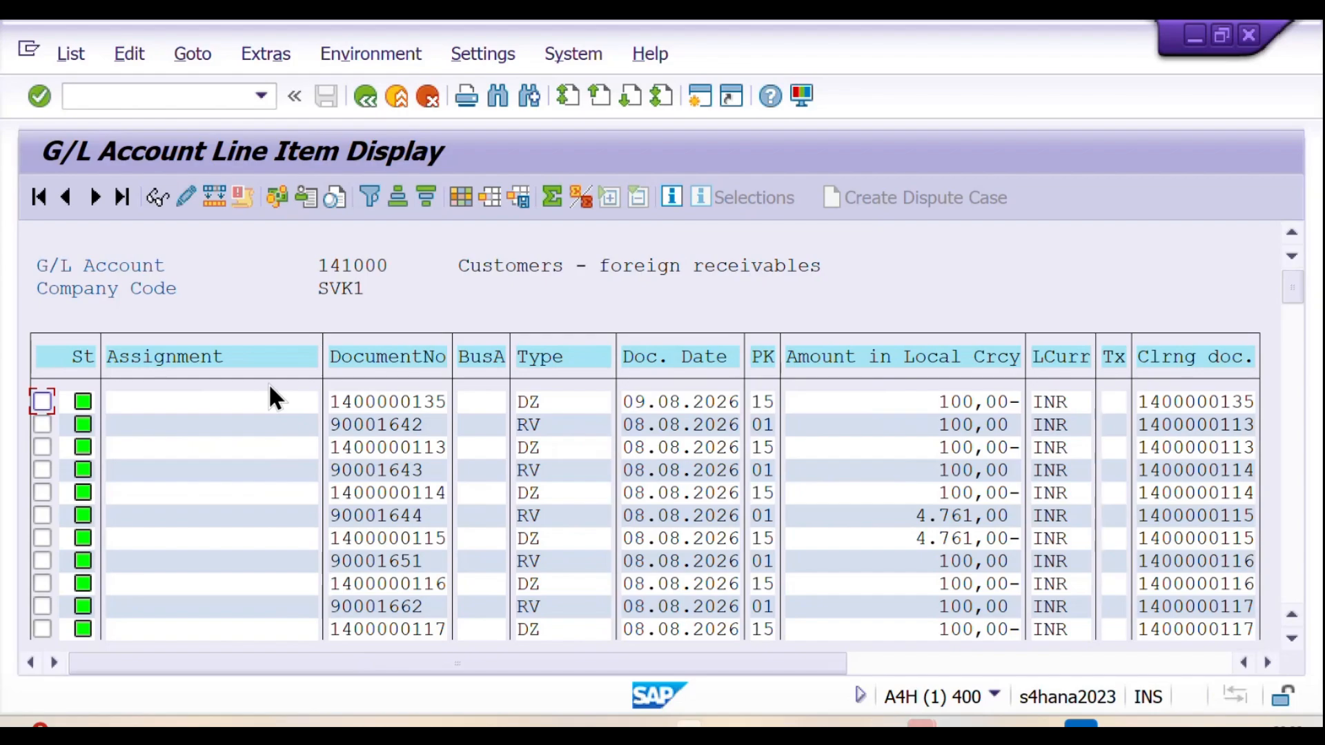
Step: Switch to the Notion notes and review the Customer Payment section, including its transaction code, reports and posted document
key("alt+Tab")
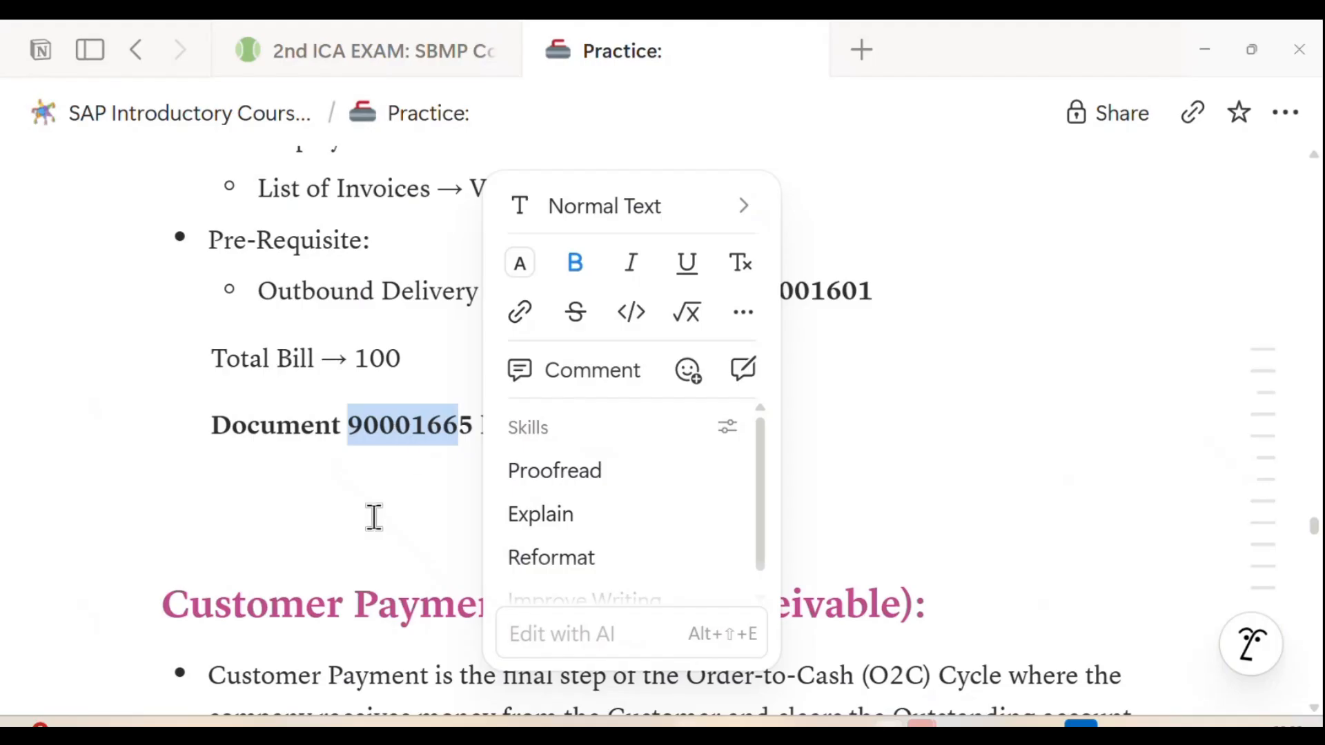
left_click(375, 518)
scroll(385, 519, "down", 3)
scroll(553, 441, "down", 3)
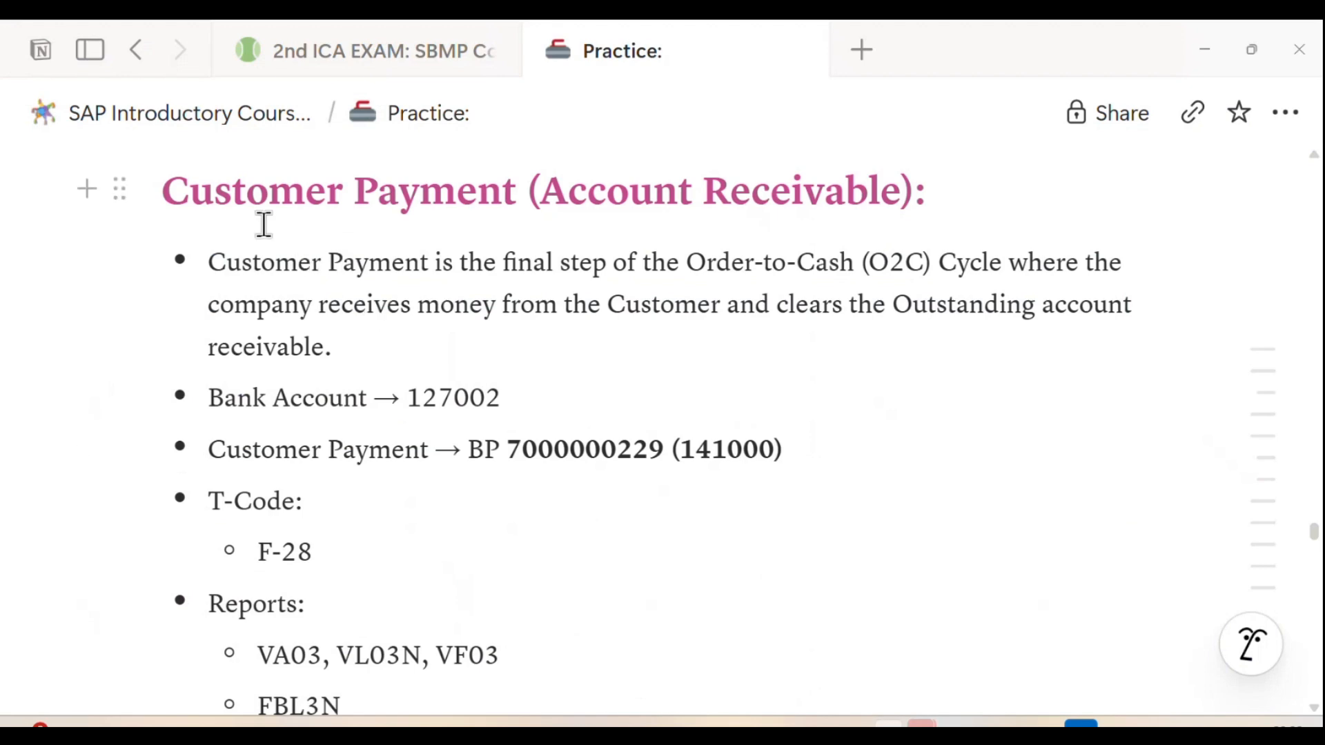
scroll(525, 481, "down", 1)
scroll(525, 481, "down", 3)
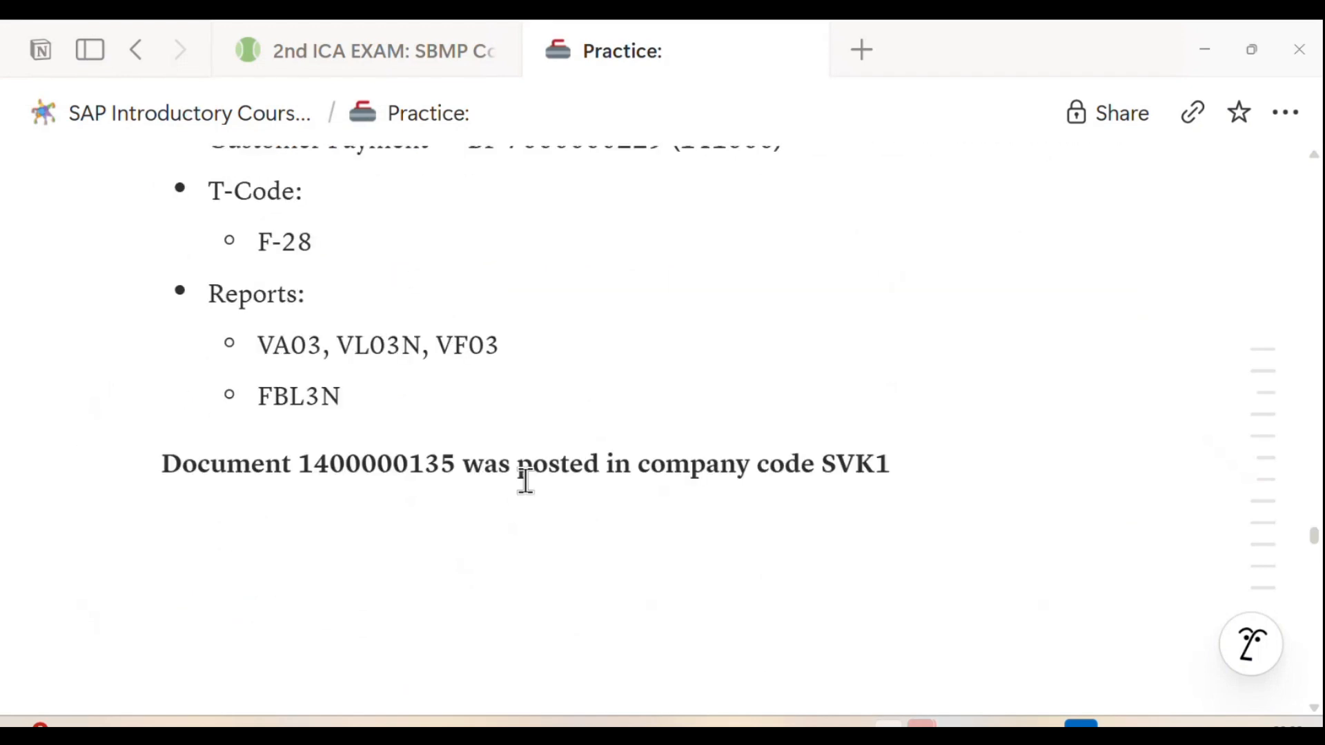
scroll(483, 476, "up", 2)
left_click_drag(261, 447, 355, 498)
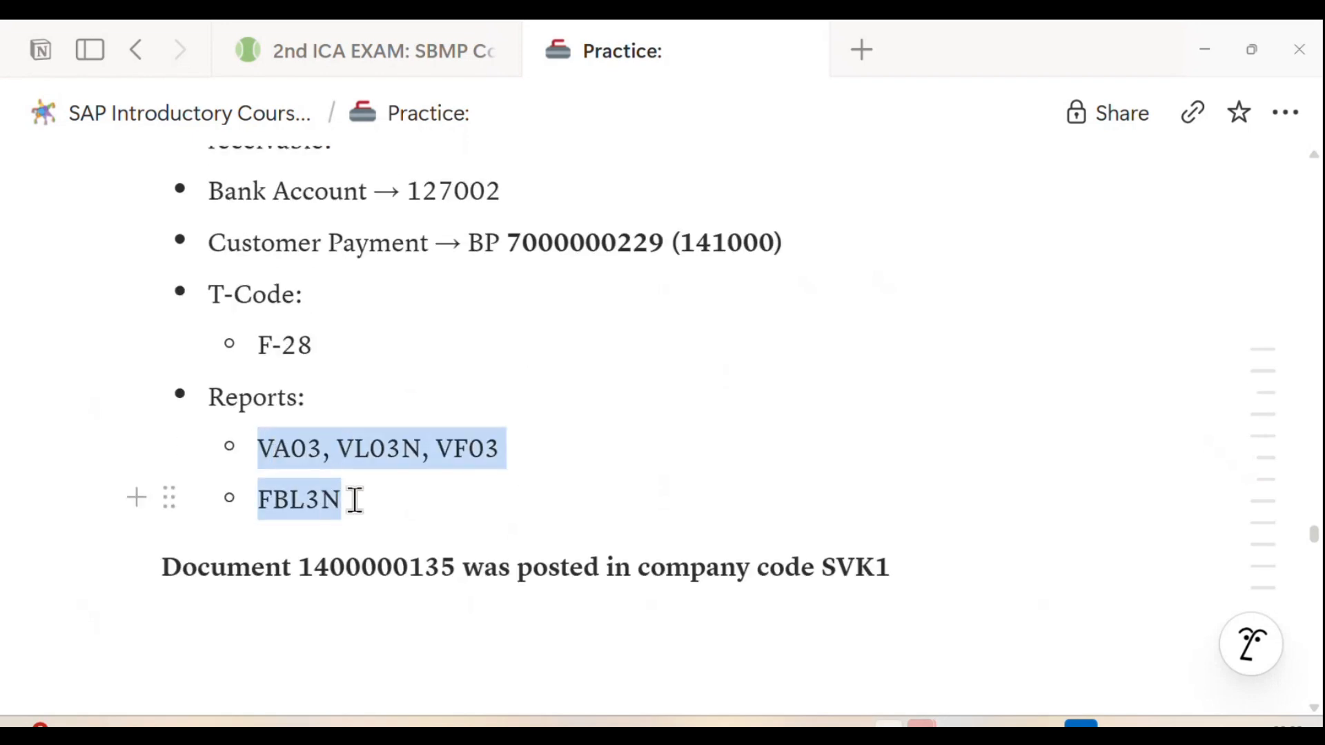
scroll(355, 498, "up", 4)
scroll(414, 428, "down", 1)
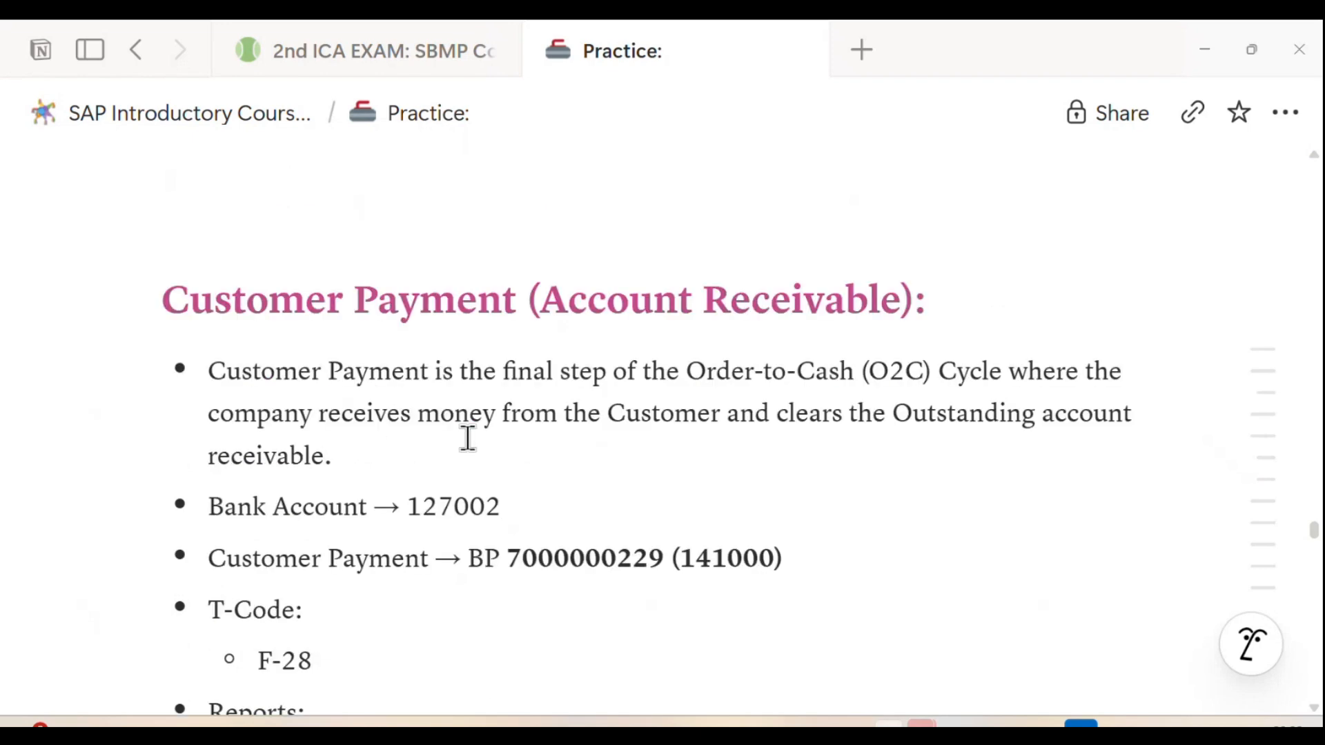
scroll(468, 439, "down", 1)
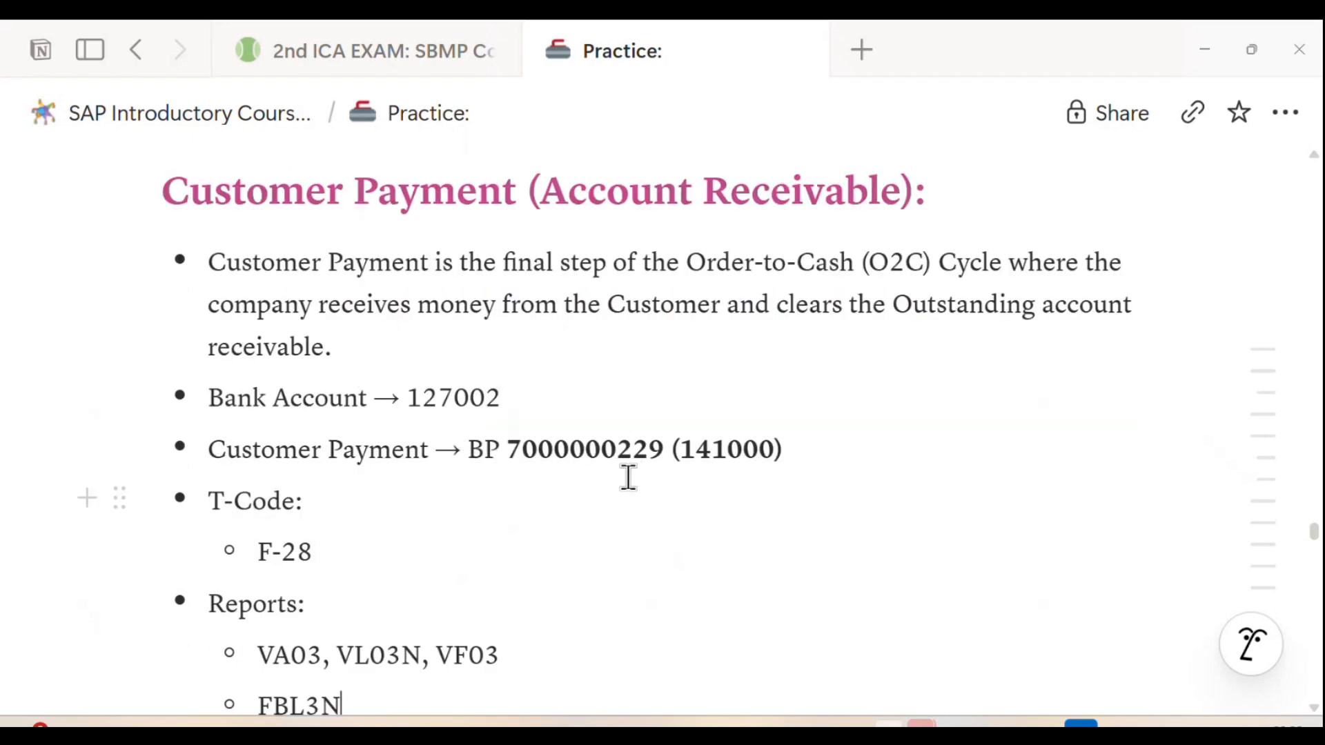